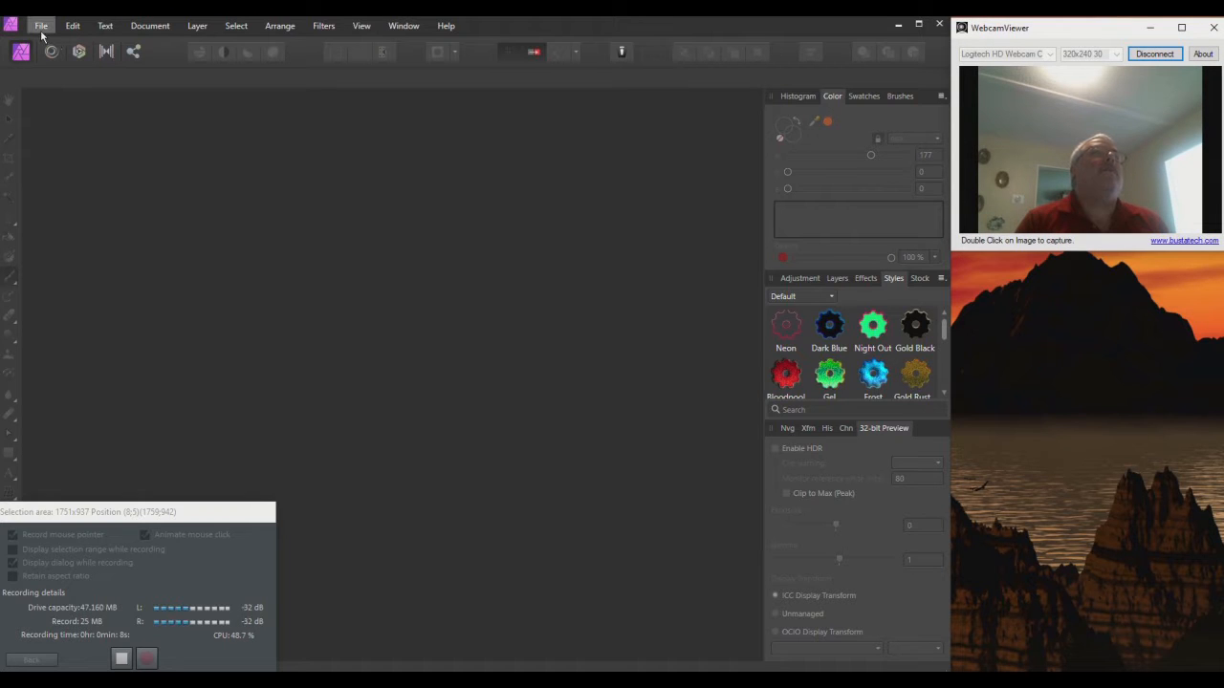
# Step: Check the version in Help > About, switch the panel to Layers, and open File Explorer
pyautogui.click(440, 26)
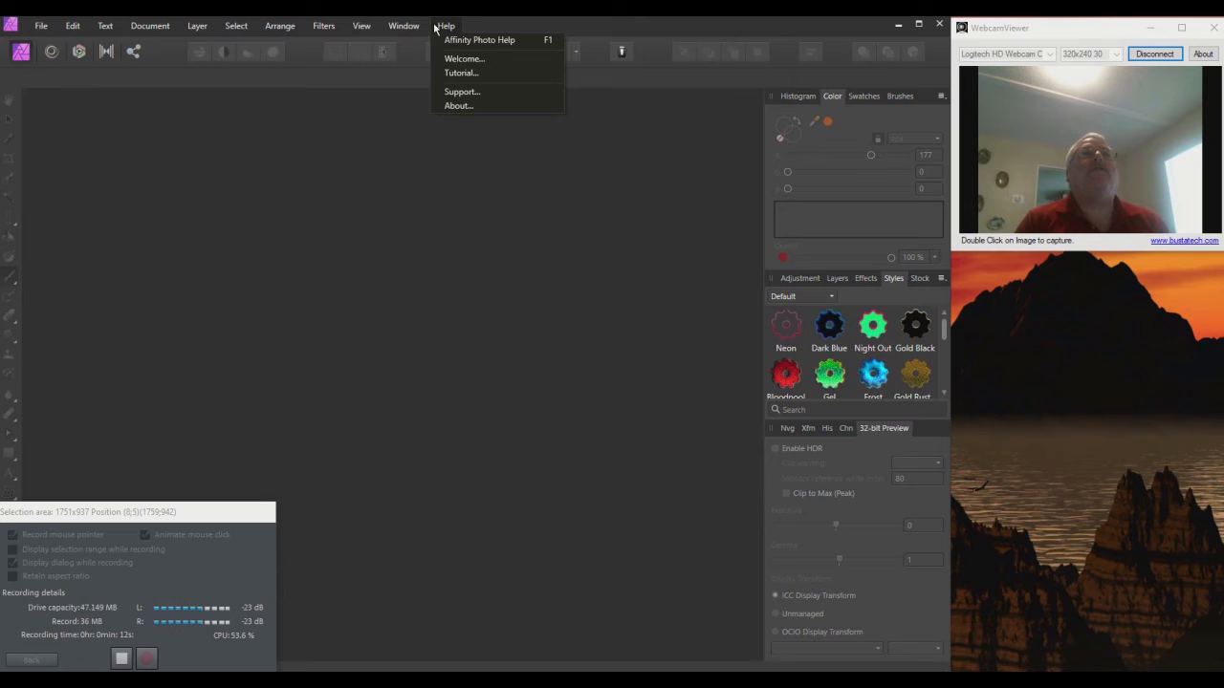
pyautogui.click(457, 106)
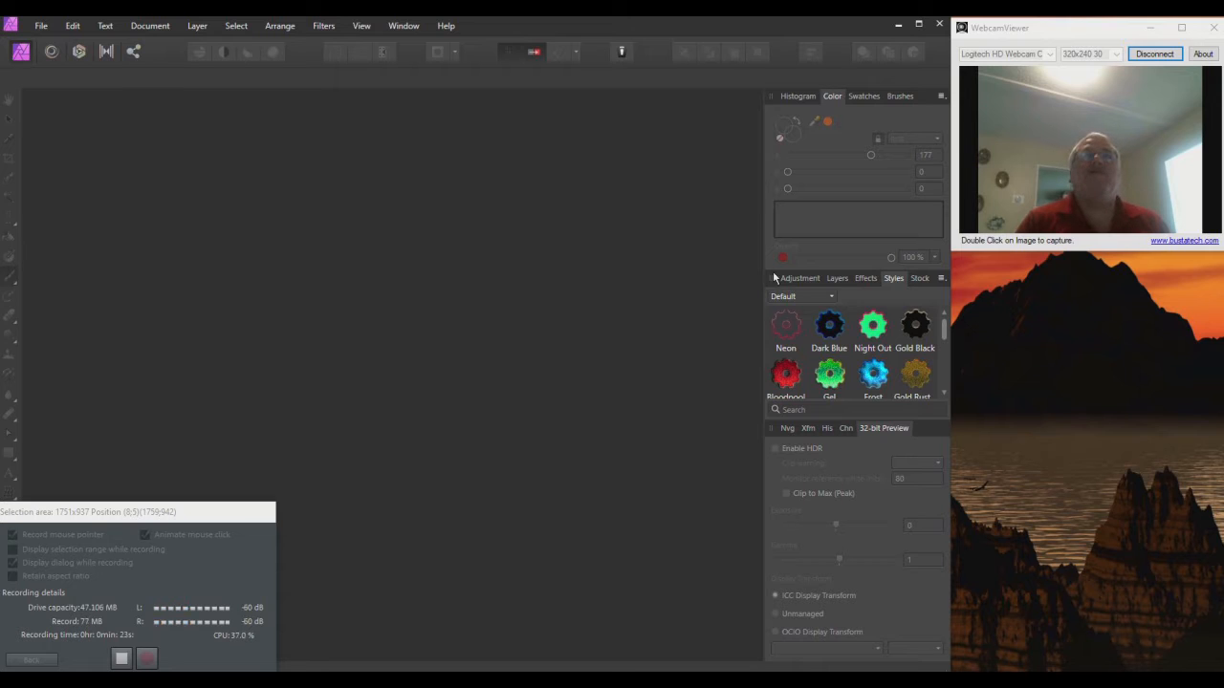
pyautogui.click(837, 278)
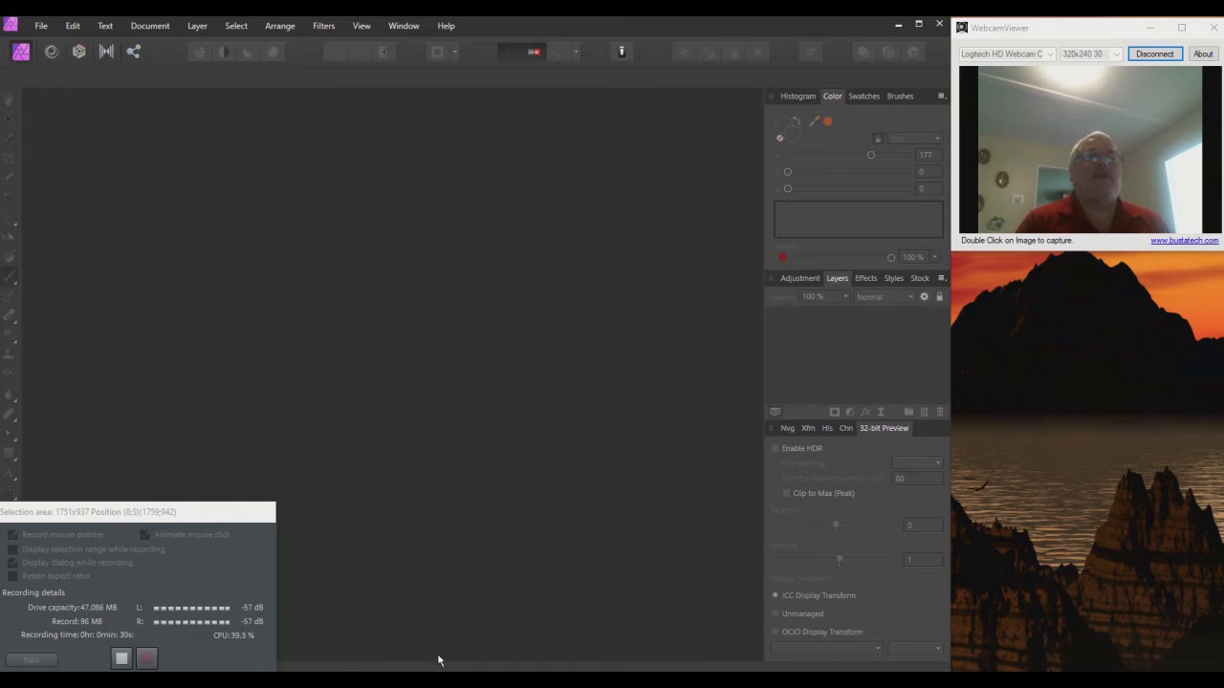
pyautogui.press('super+e')
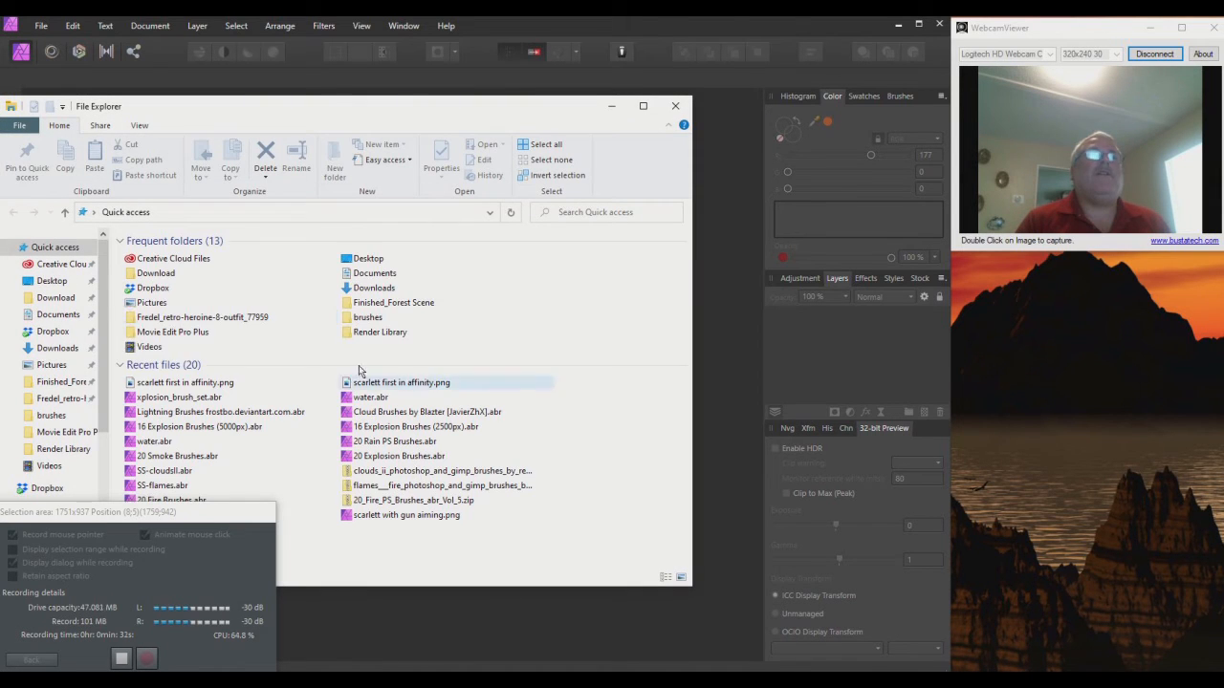
# Step: Go to the Render Library folder under Documents > DAZ 3D > Studio
pyautogui.click(52, 366)
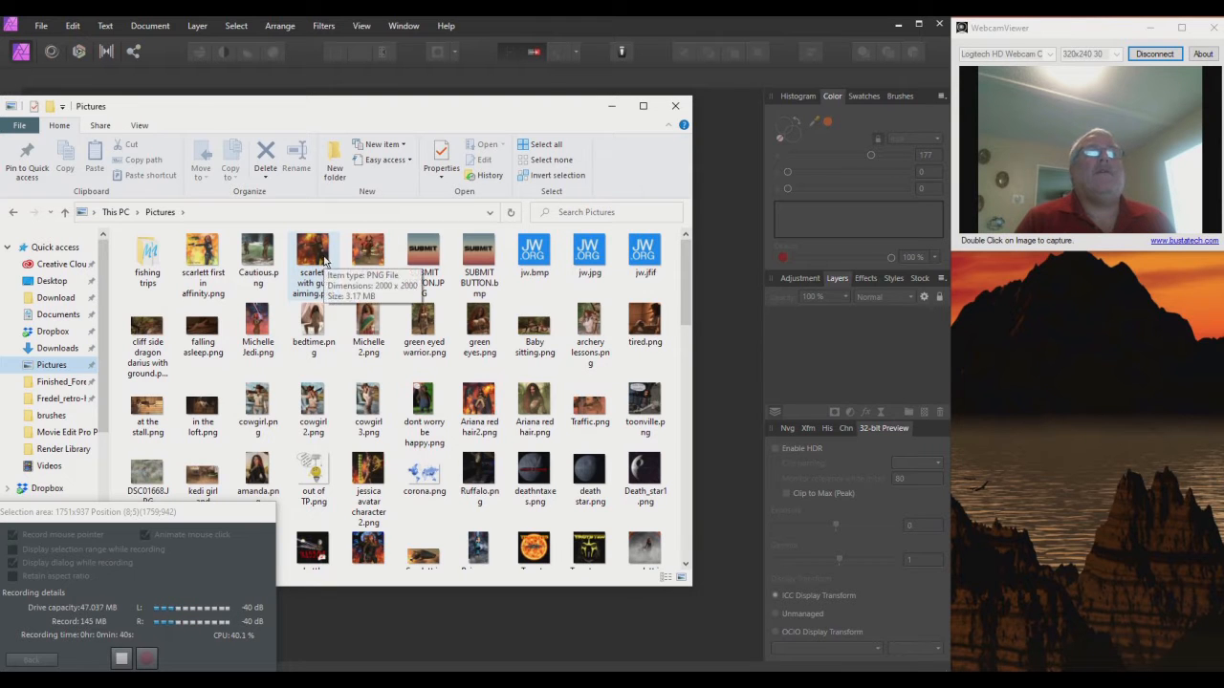
pyautogui.scroll(-15, 410, 394)
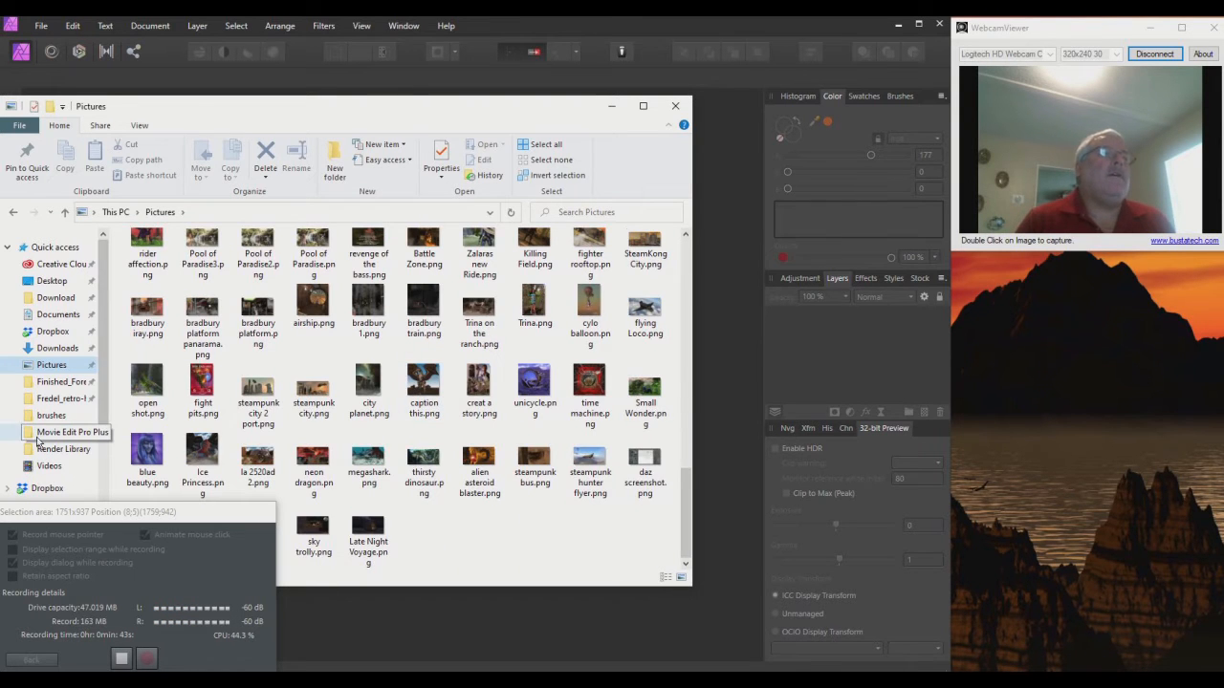
pyautogui.scroll(-2, 76, 374)
pyautogui.scroll(1, 79, 344)
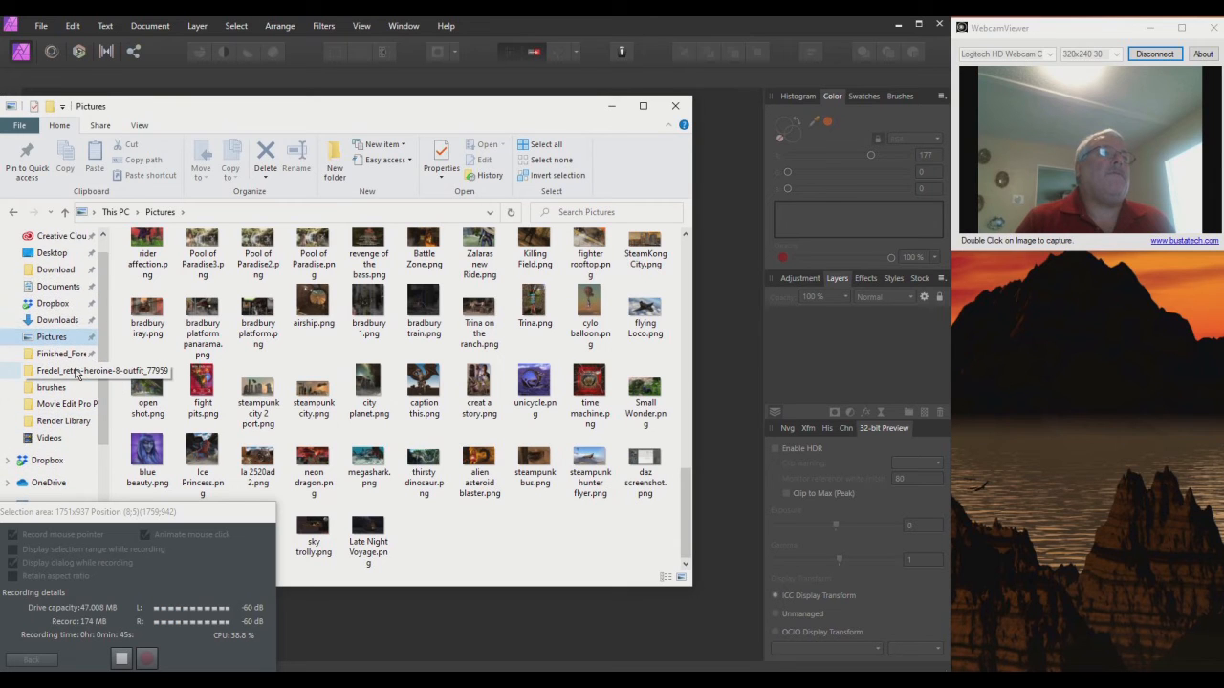
pyautogui.click(63, 287)
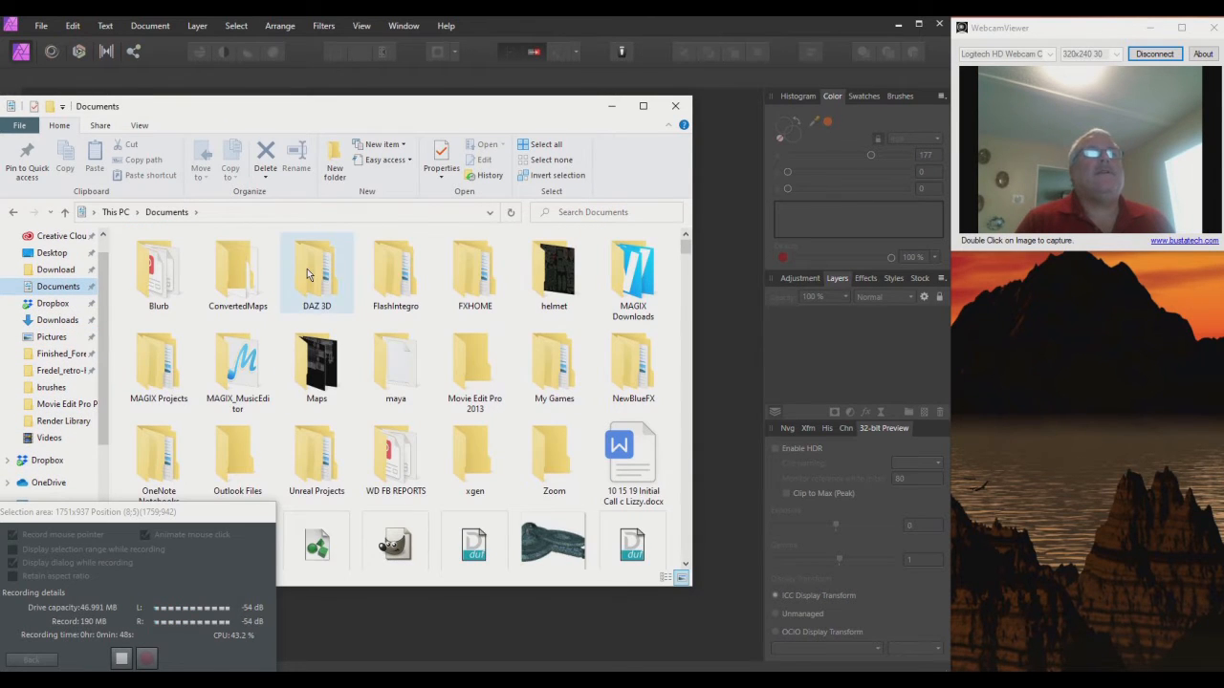
pyautogui.doubleClick(308, 275)
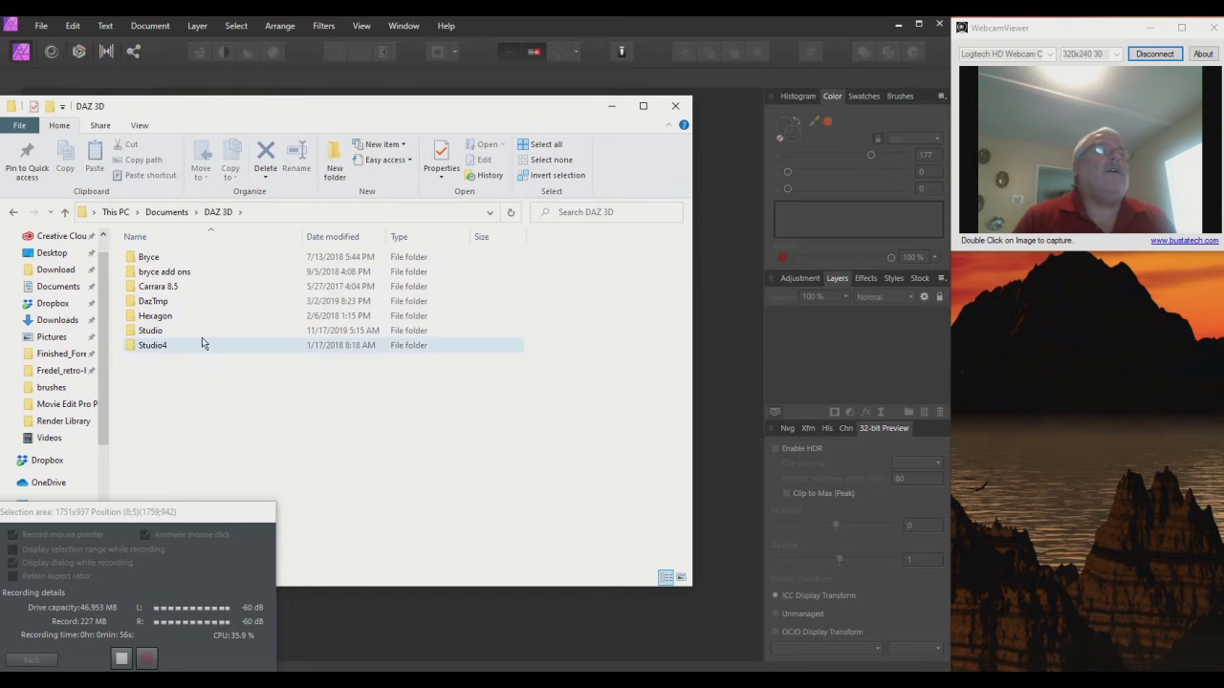
pyautogui.doubleClick(175, 330)
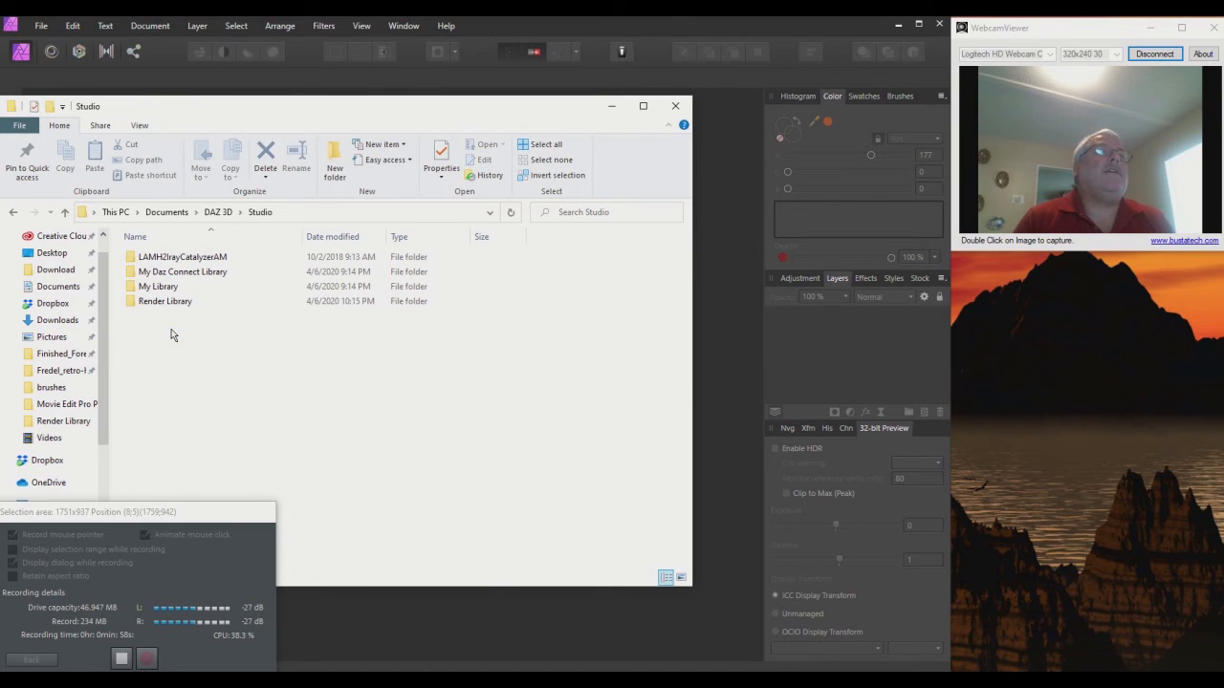
pyautogui.doubleClick(172, 302)
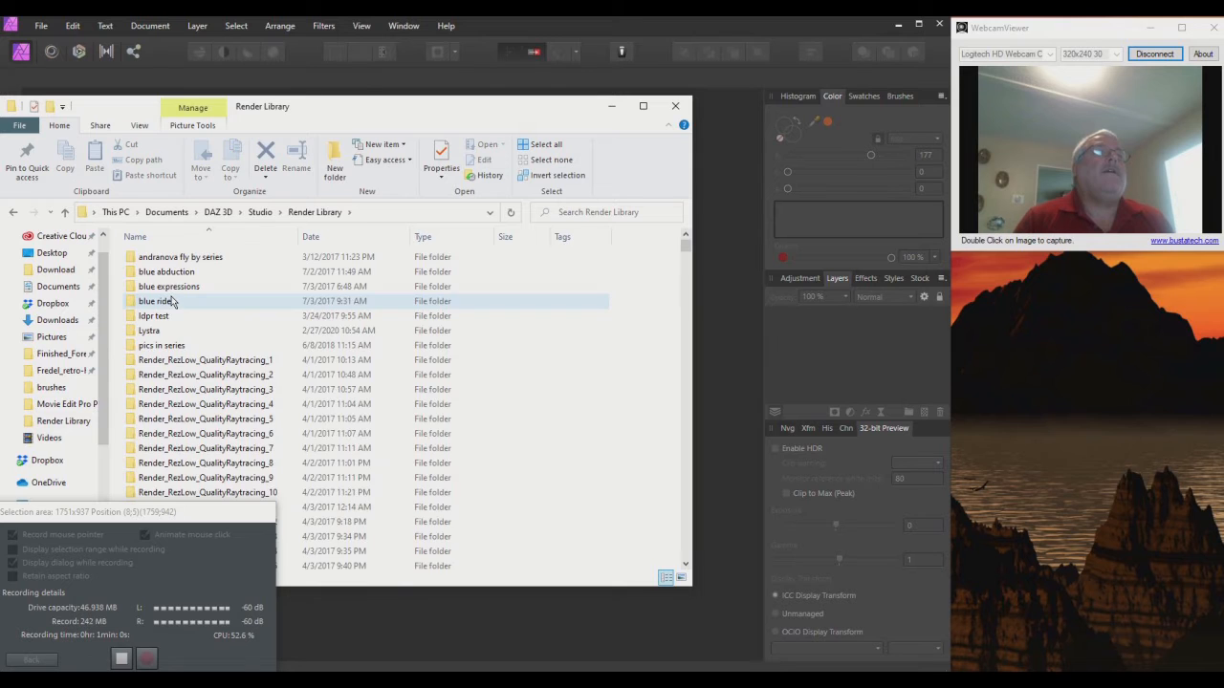
# Step: Sort the folder by date and drag airforceone.png into Affinity Photo
pyautogui.scroll(-5, 219, 323)
pyautogui.scroll(-7, 219, 315)
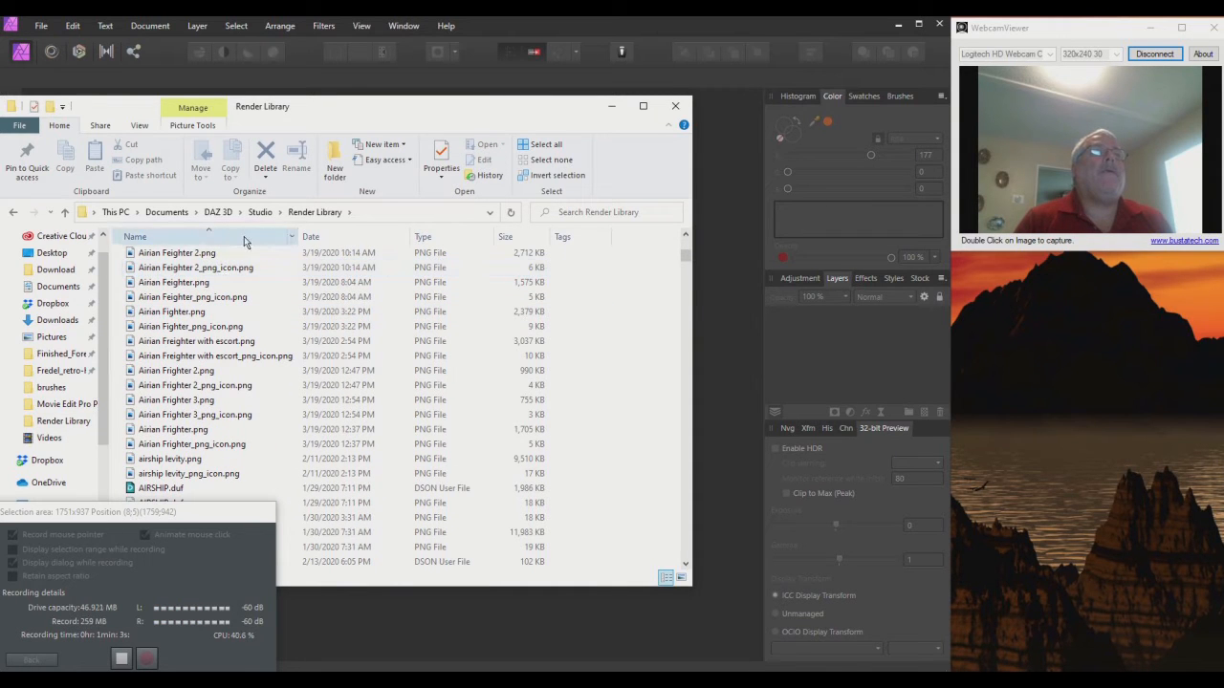
pyautogui.click(353, 239)
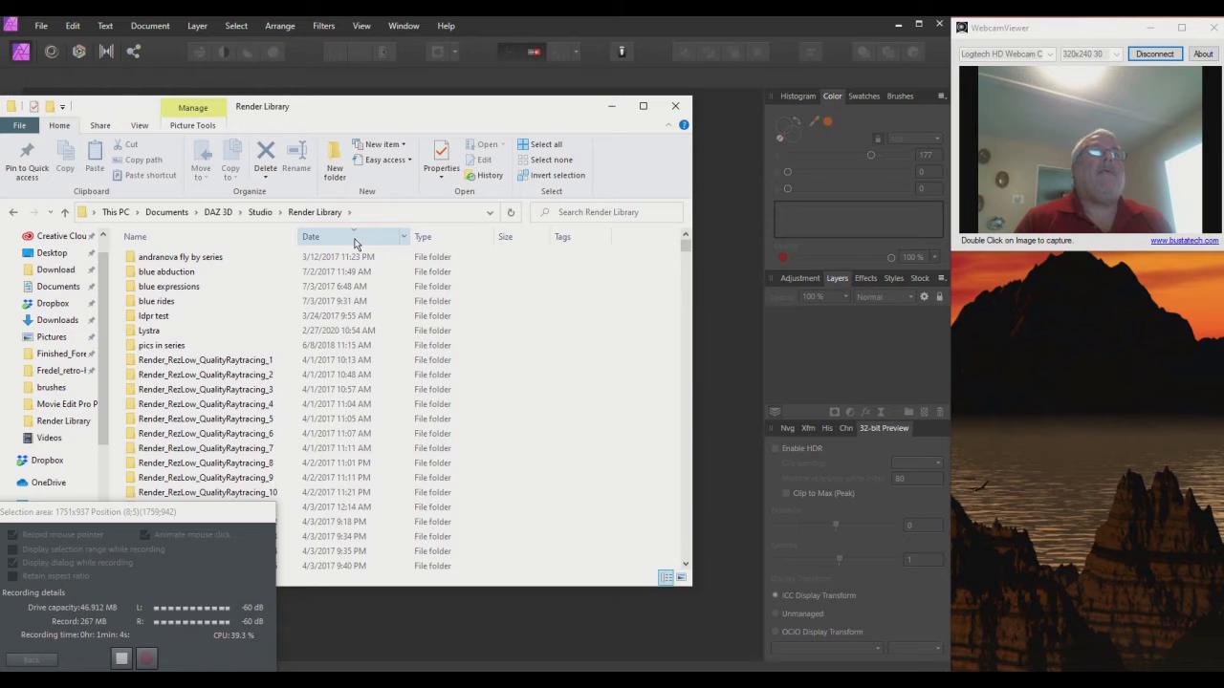
pyautogui.scroll(-10, 306, 258)
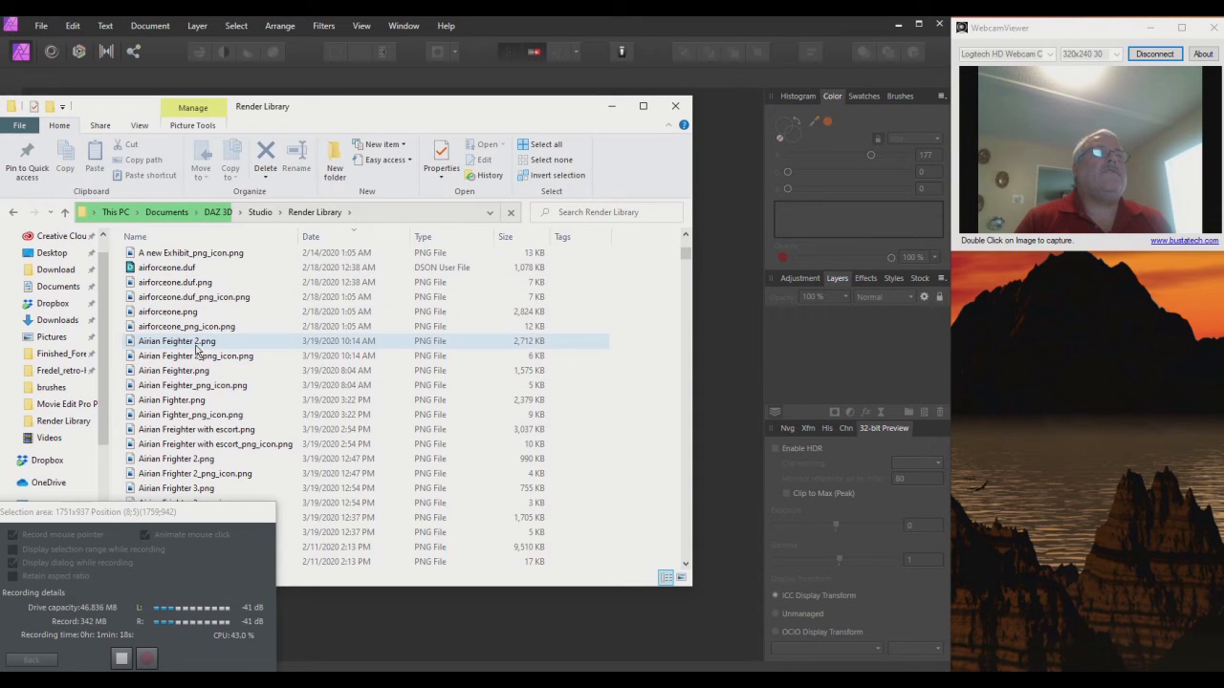
pyautogui.moveTo(168, 311); pyautogui.dragTo(705, 431)
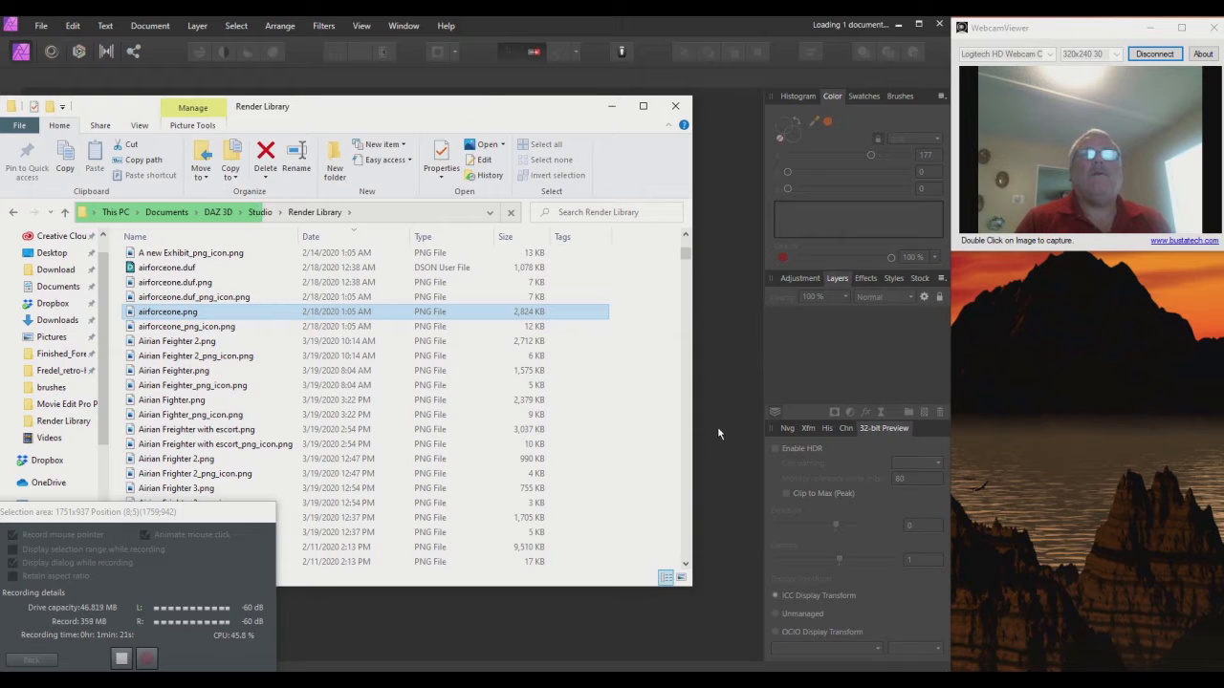
# Step: Minimize File Explorer so airforceone.png, 2560 × 1440 px, is the working document
pyautogui.click(613, 106)
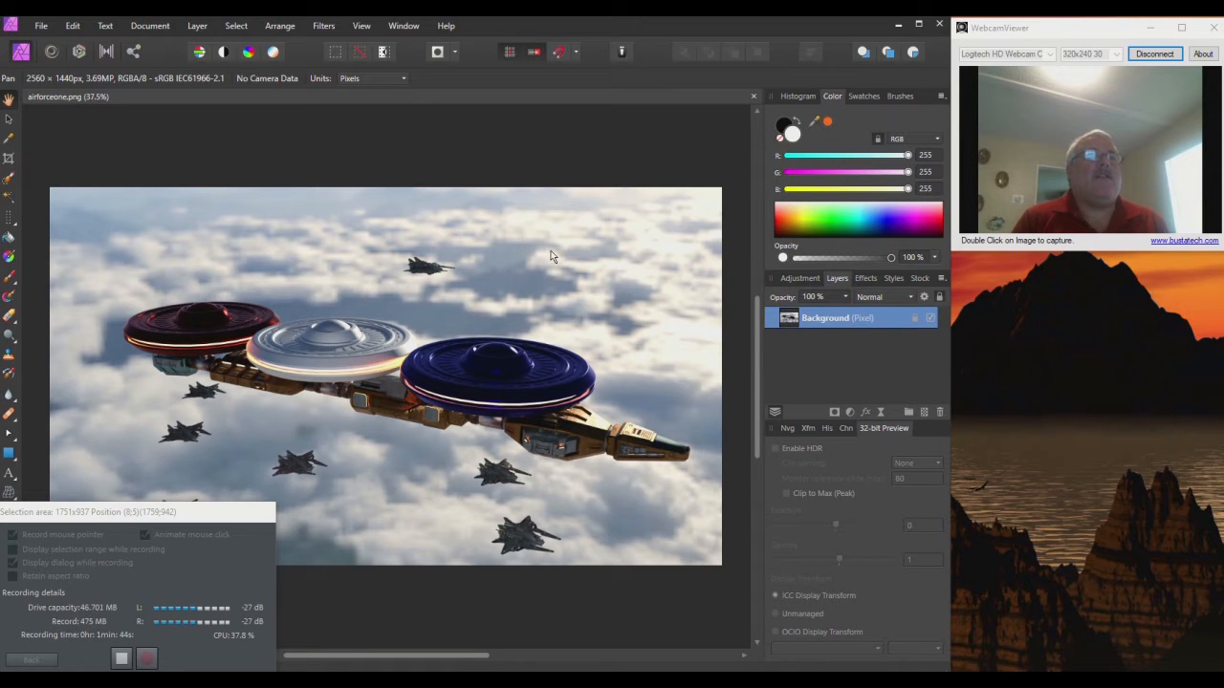
pyautogui.moveTo(173, 515); pyautogui.dragTo(1041, 505)
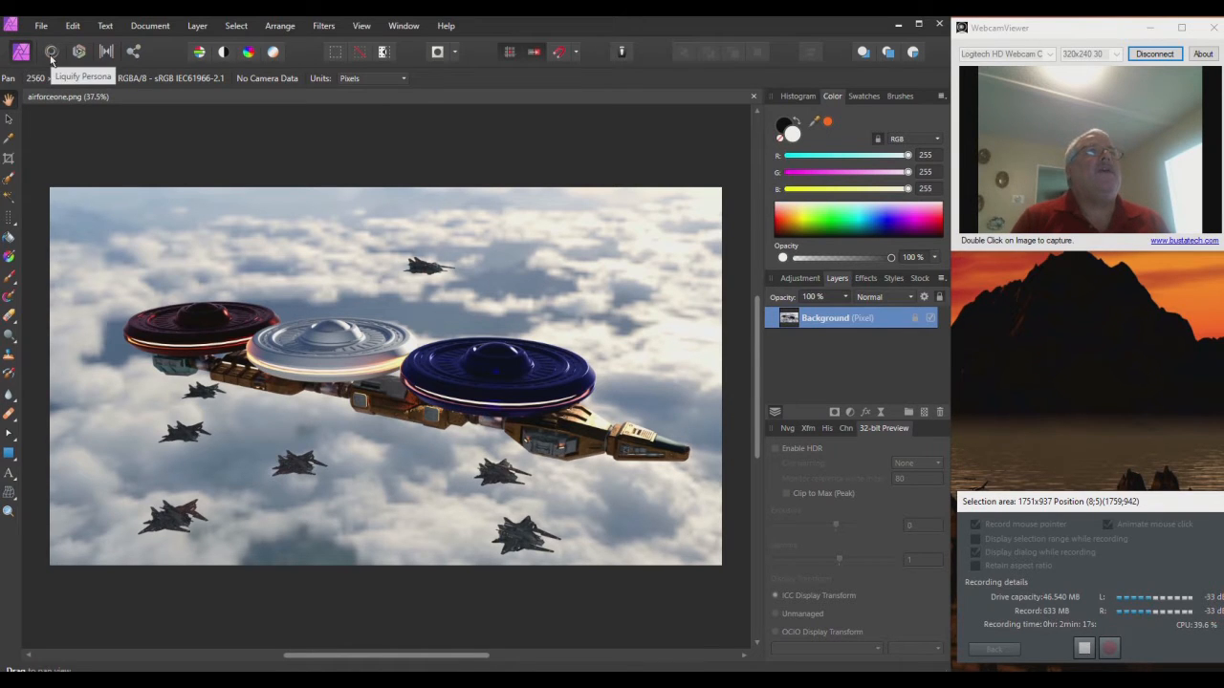
pyautogui.click(51, 52)
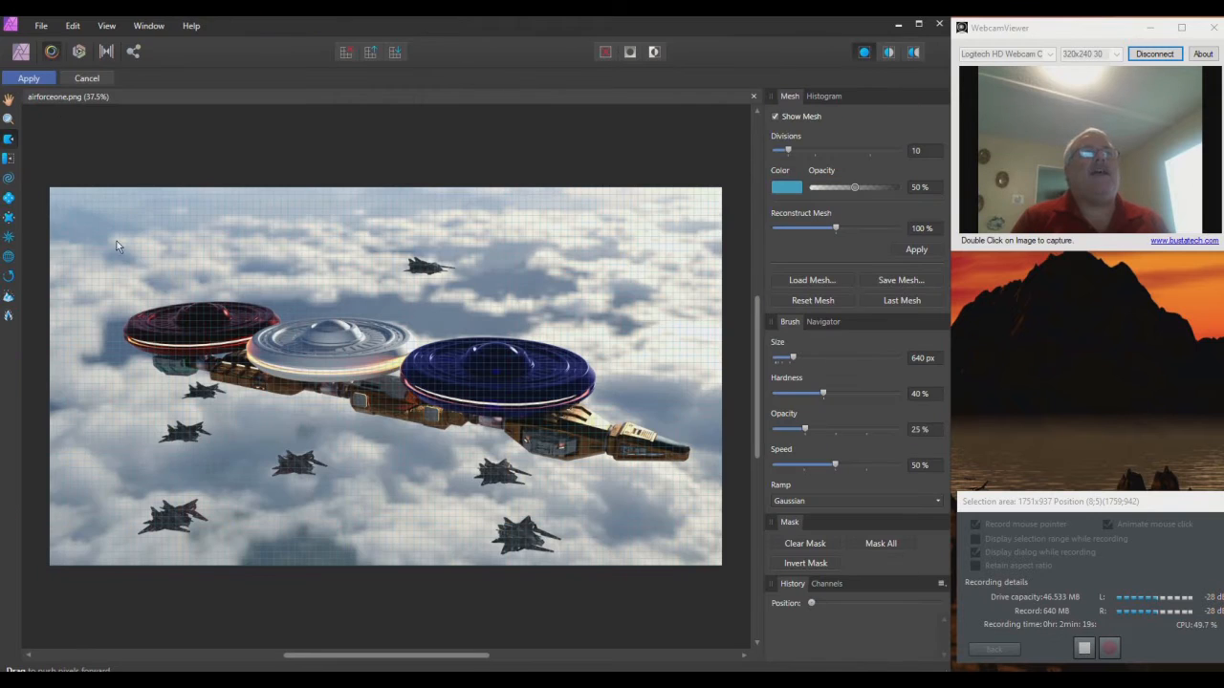
pyautogui.moveTo(275, 403)
pyautogui.mouseDown()
pyautogui.moveTo(397, 402)
pyautogui.moveTo(408, 340)
pyautogui.moveTo(213, 290)
pyautogui.moveTo(145, 292)
pyautogui.moveTo(388, 372)
pyautogui.moveTo(351, 442)
pyautogui.moveTo(469, 555)
pyautogui.moveTo(603, 403)
pyautogui.moveTo(530, 426)
pyautogui.moveTo(357, 361)
pyautogui.moveTo(571, 392)
pyautogui.moveTo(220, 462)
pyautogui.moveTo(473, 481)
pyautogui.moveTo(72, 370)
pyautogui.moveTo(368, 387)
pyautogui.moveTo(497, 419)
pyautogui.moveTo(201, 337)
pyautogui.moveTo(417, 421)
pyautogui.moveTo(317, 415)
pyautogui.moveTo(149, 340)
pyautogui.moveTo(226, 259)
pyautogui.moveTo(450, 287)
pyautogui.moveTo(382, 514)
pyautogui.moveTo(101, 321)
pyautogui.moveTo(572, 405)
pyautogui.moveTo(243, 331)
pyautogui.moveTo(433, 442)
pyautogui.moveTo(486, 405)
pyautogui.moveTo(275, 477)
pyautogui.moveTo(552, 394)
pyautogui.moveTo(516, 410)
pyautogui.mouseUp()
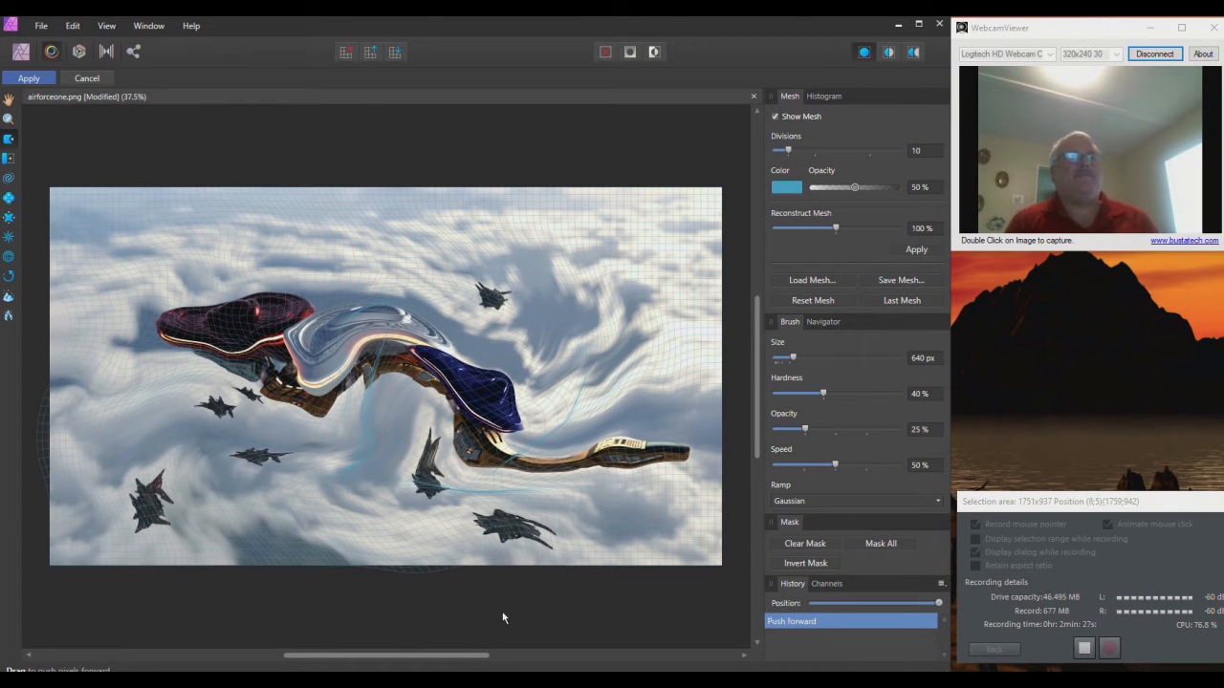
pyautogui.hotkey('ctrl', 'z')
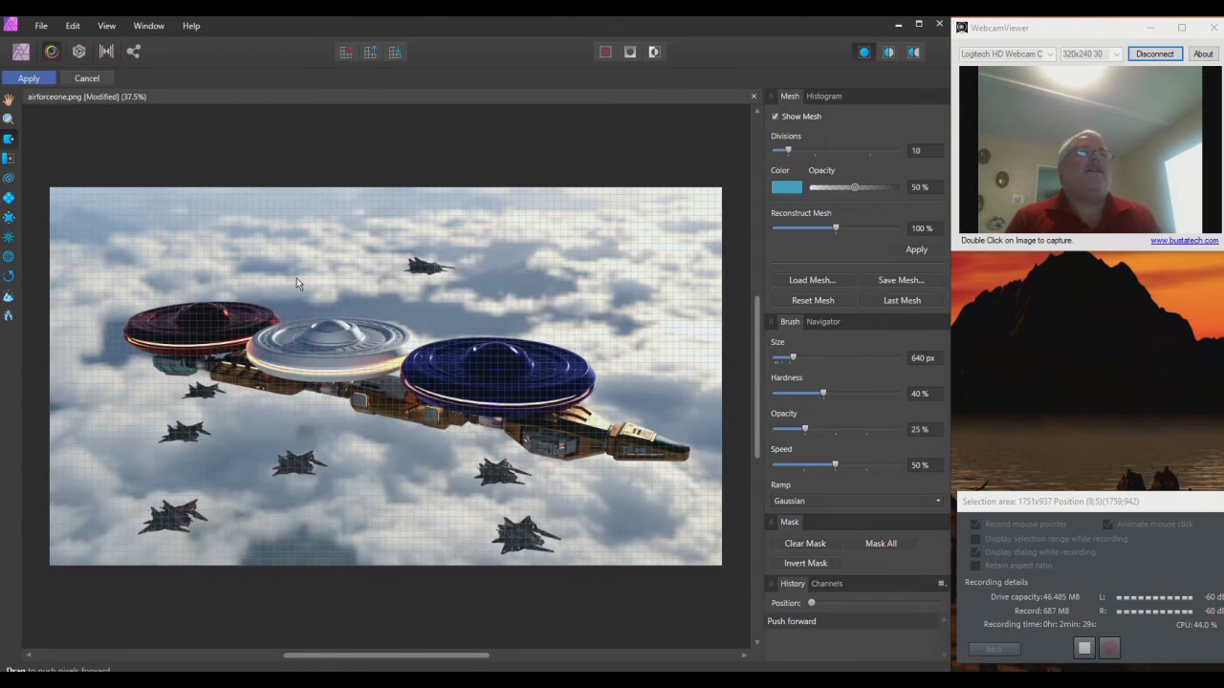
pyautogui.click(80, 52)
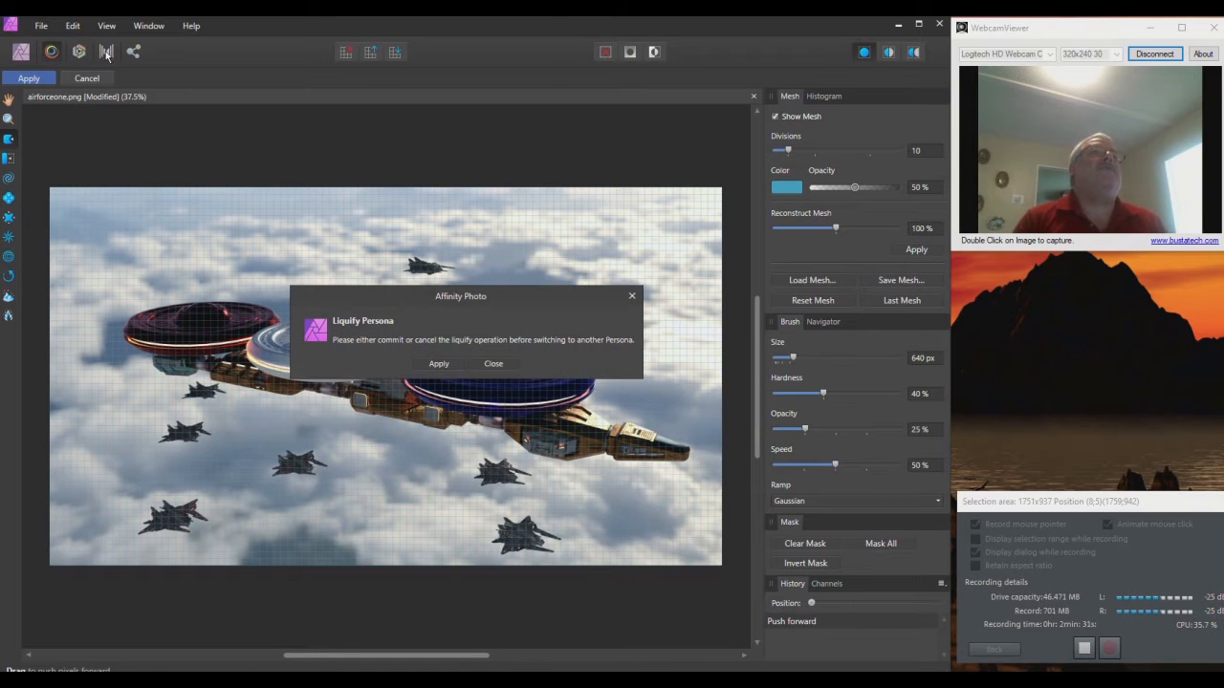
pyautogui.click(493, 364)
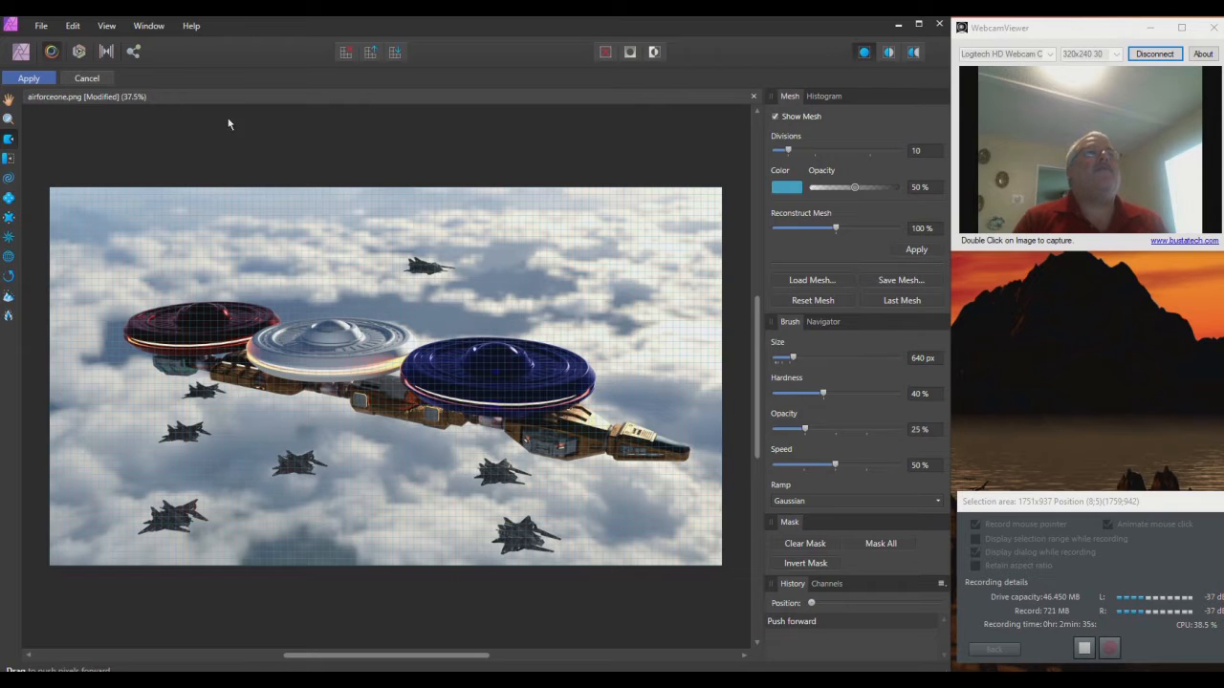
pyautogui.click(79, 52)
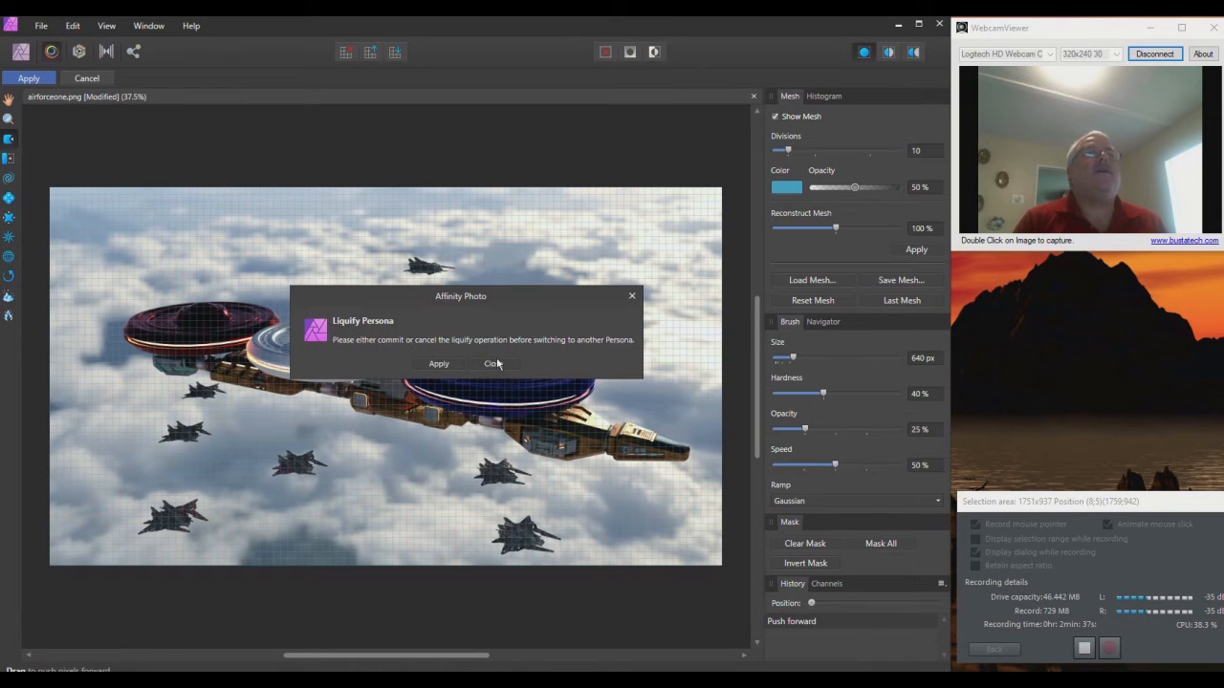
pyautogui.click(438, 364)
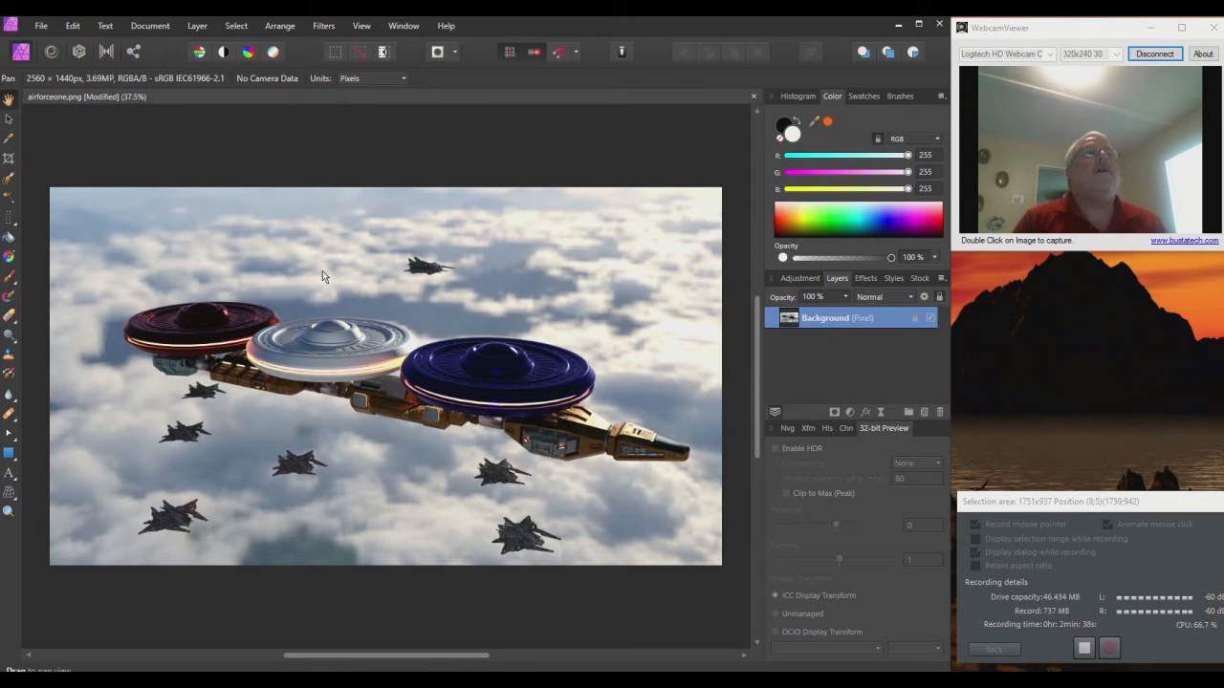
pyautogui.click(79, 51)
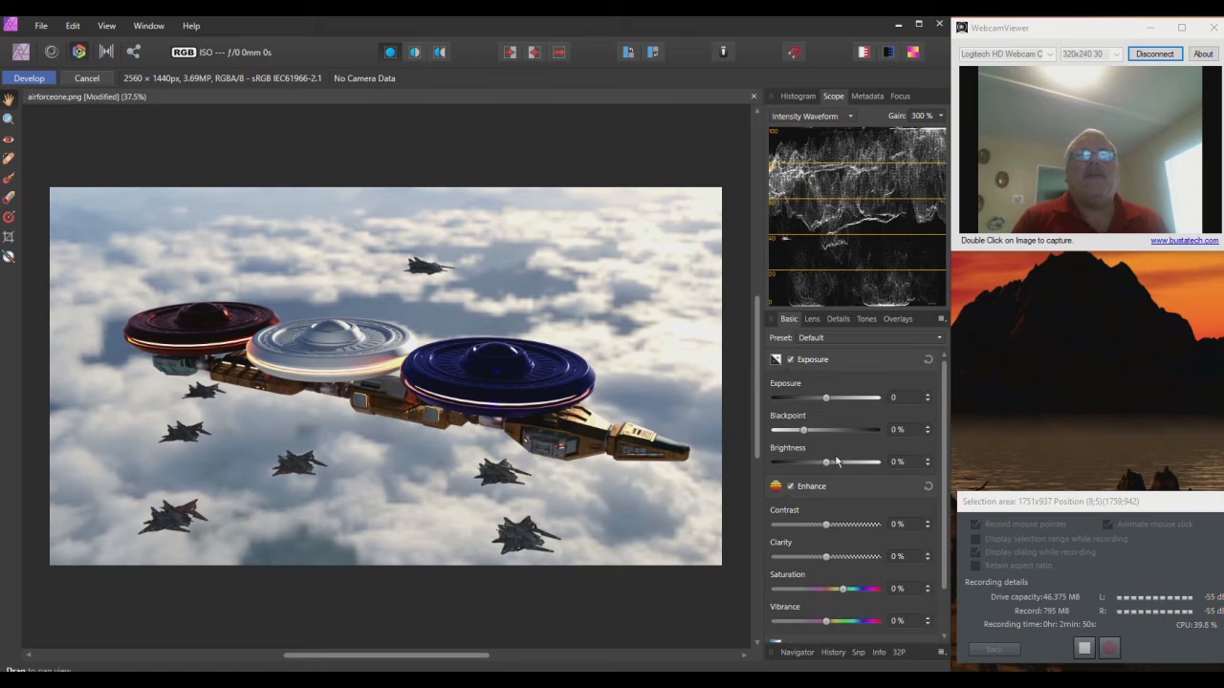
# Step: Look through the Overlays and Details groups, then enable Curves in the Tones group
pyautogui.click(866, 319)
pyautogui.click(897, 321)
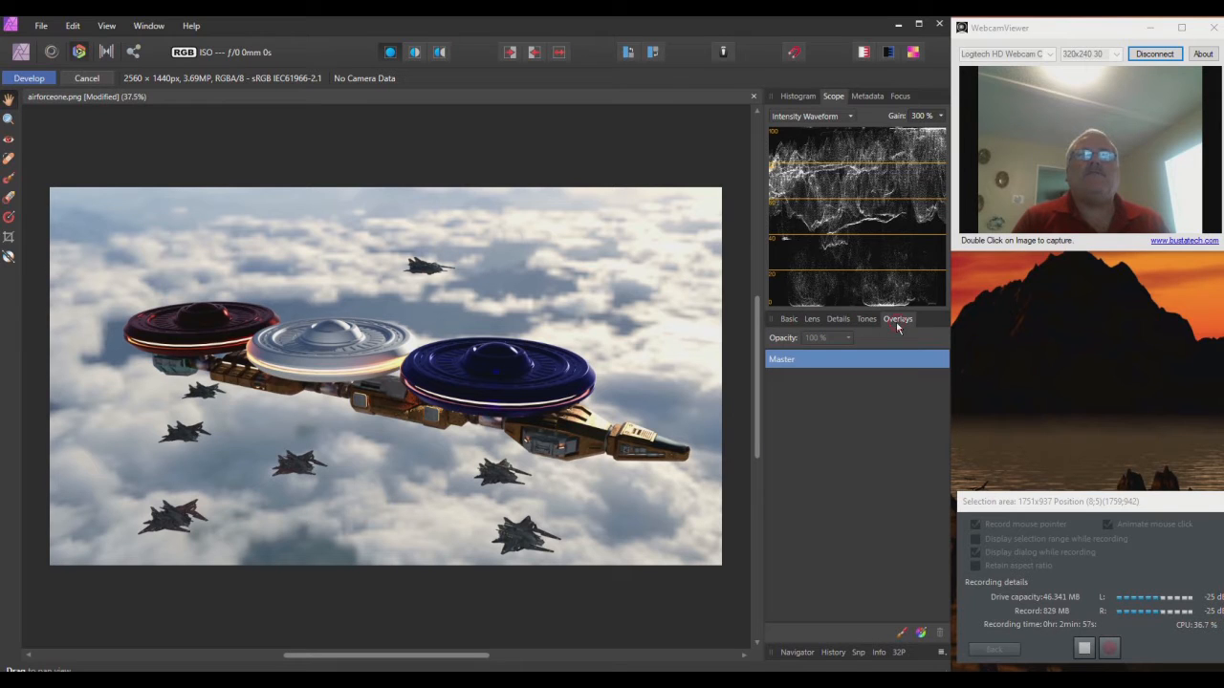
pyautogui.click(864, 321)
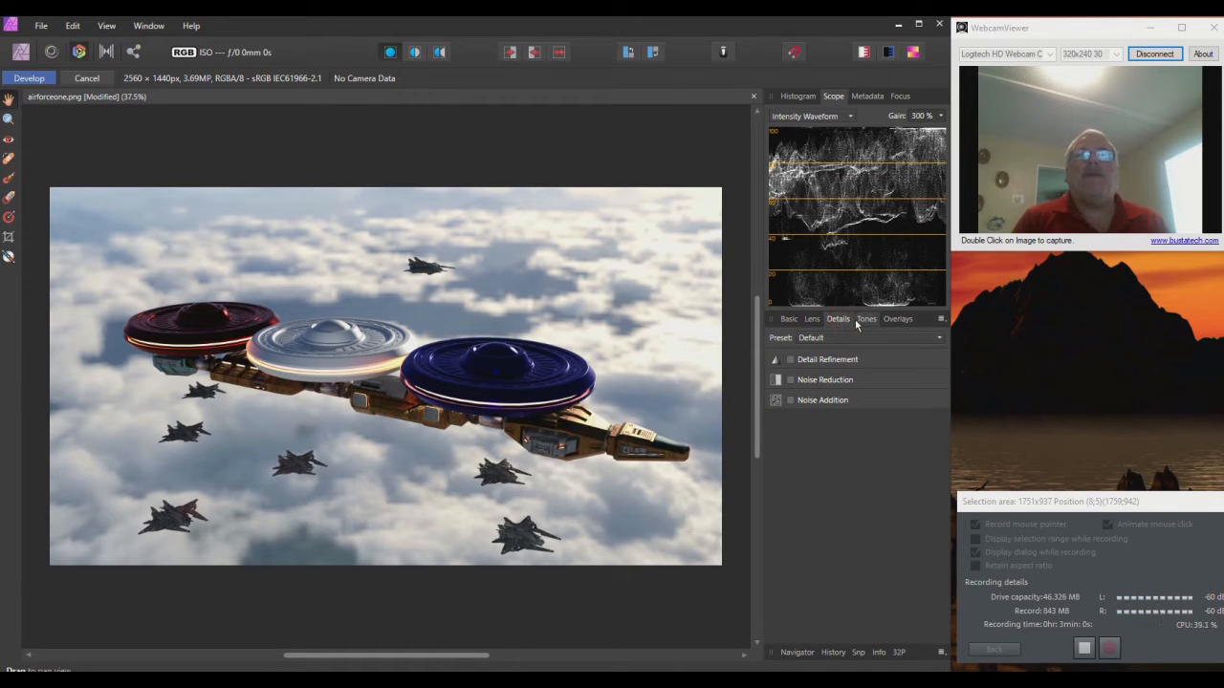
pyautogui.click(789, 359)
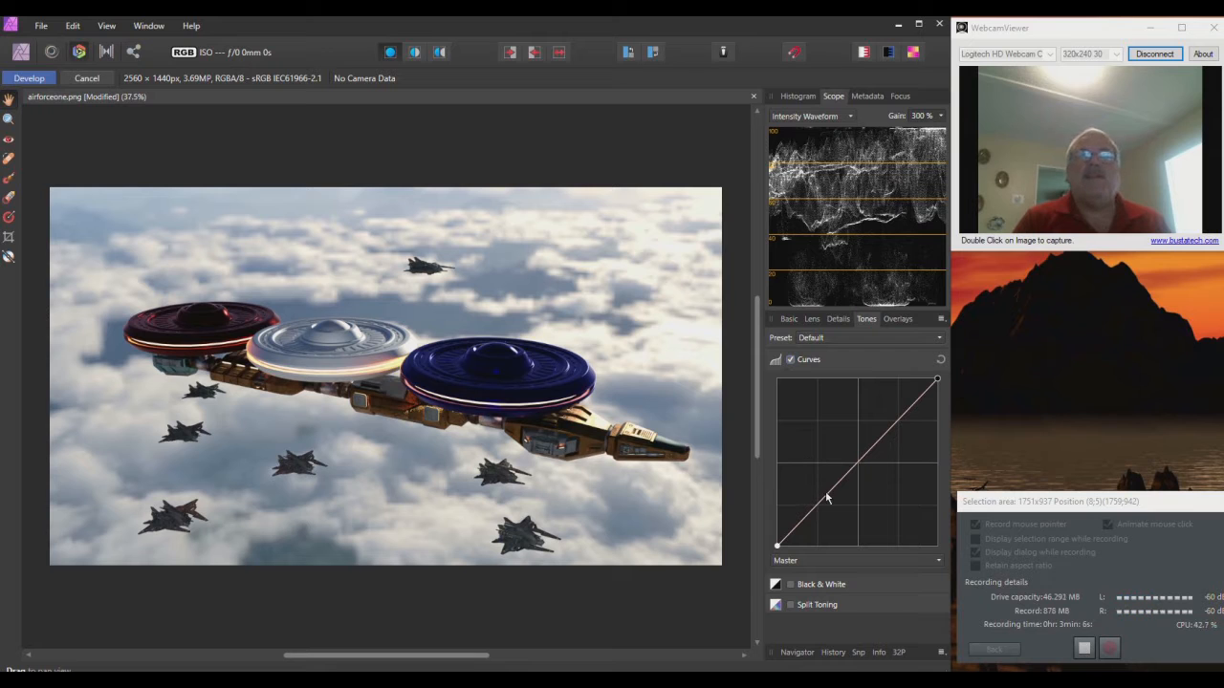
# Step: Try adding and moving Master curve points, then disable Curves and show the Lens group
pyautogui.moveTo(827, 499); pyautogui.dragTo(819, 494)
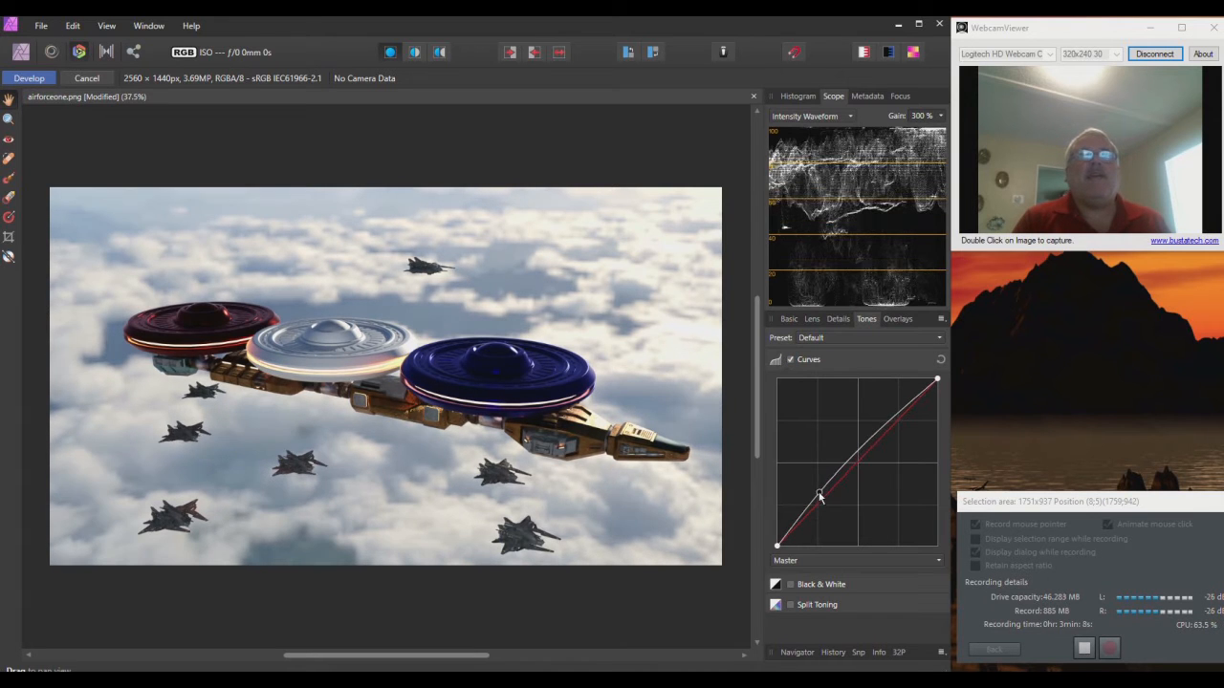
pyautogui.moveTo(868, 441)
pyautogui.mouseDown()
pyautogui.moveTo(886, 431)
pyautogui.moveTo(887, 449)
pyautogui.moveTo(887, 417)
pyautogui.moveTo(804, 402)
pyautogui.moveTo(860, 411)
pyautogui.moveTo(891, 434)
pyautogui.mouseUp()
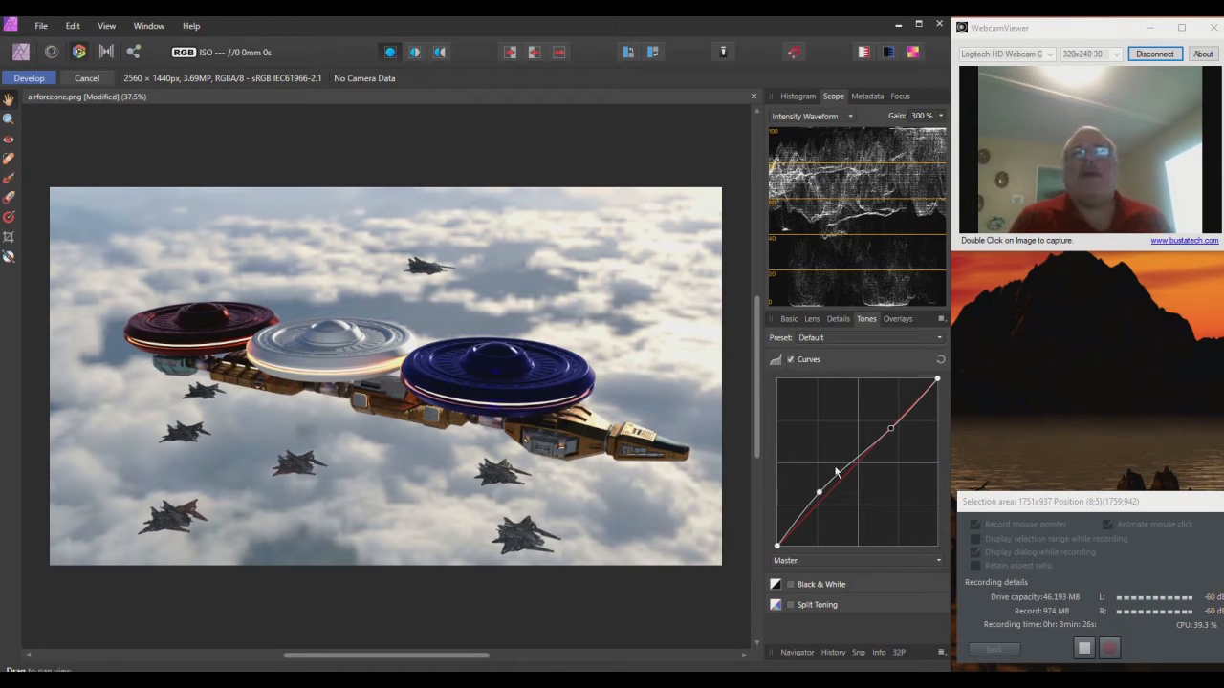
pyautogui.click(821, 493)
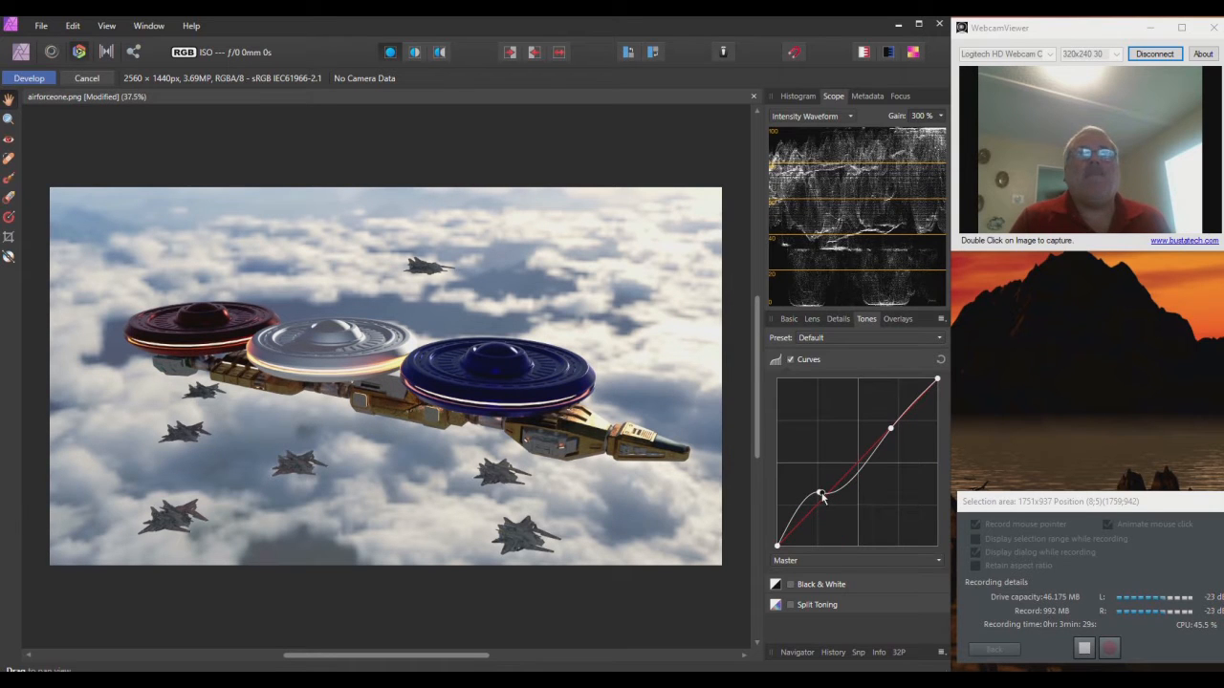
pyautogui.moveTo(823, 498); pyautogui.dragTo(832, 456)
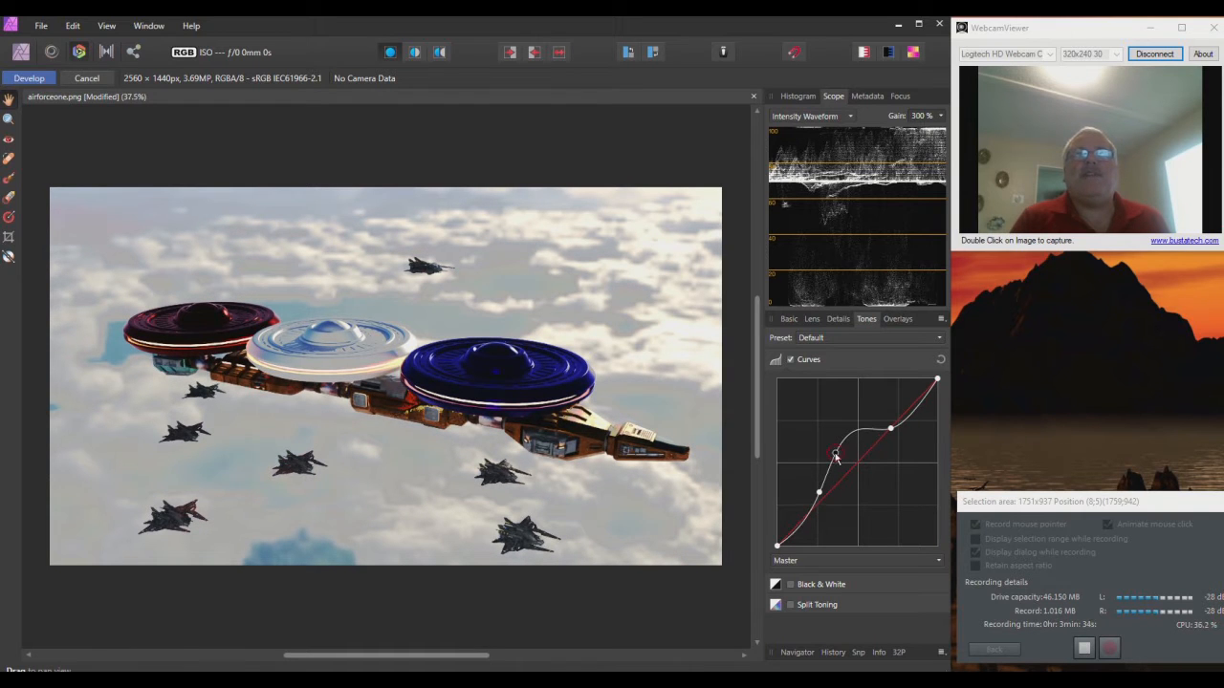
pyautogui.moveTo(835, 456); pyautogui.dragTo(843, 460)
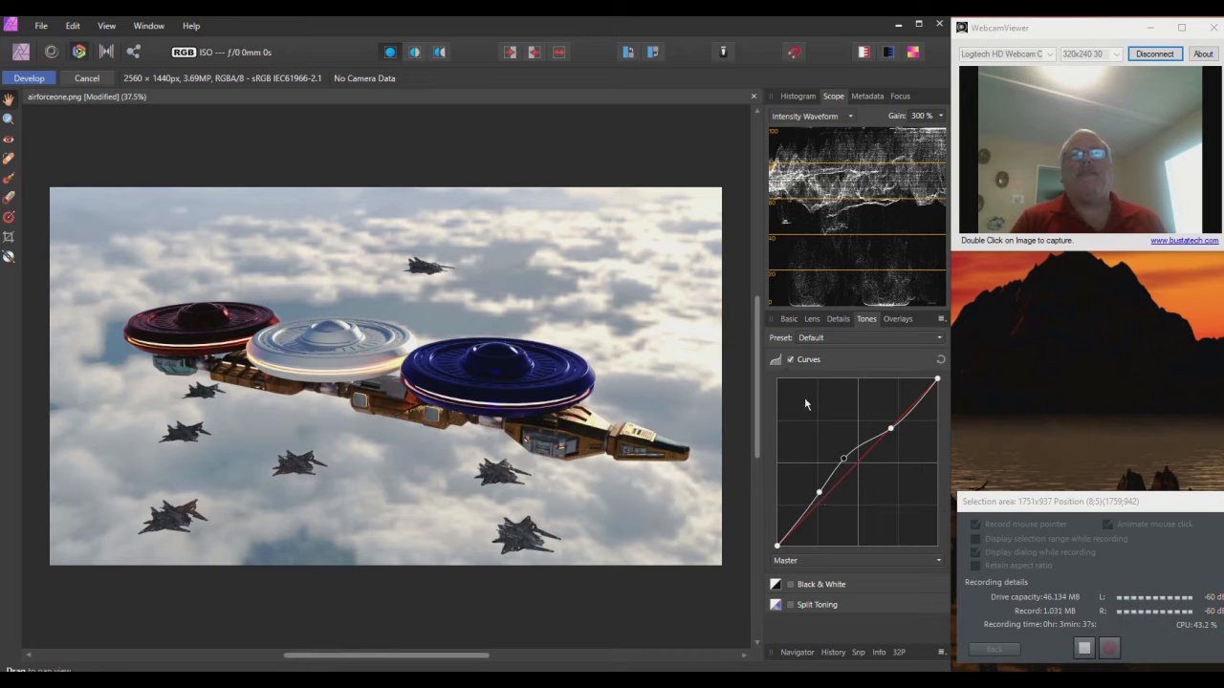
pyautogui.click(791, 361)
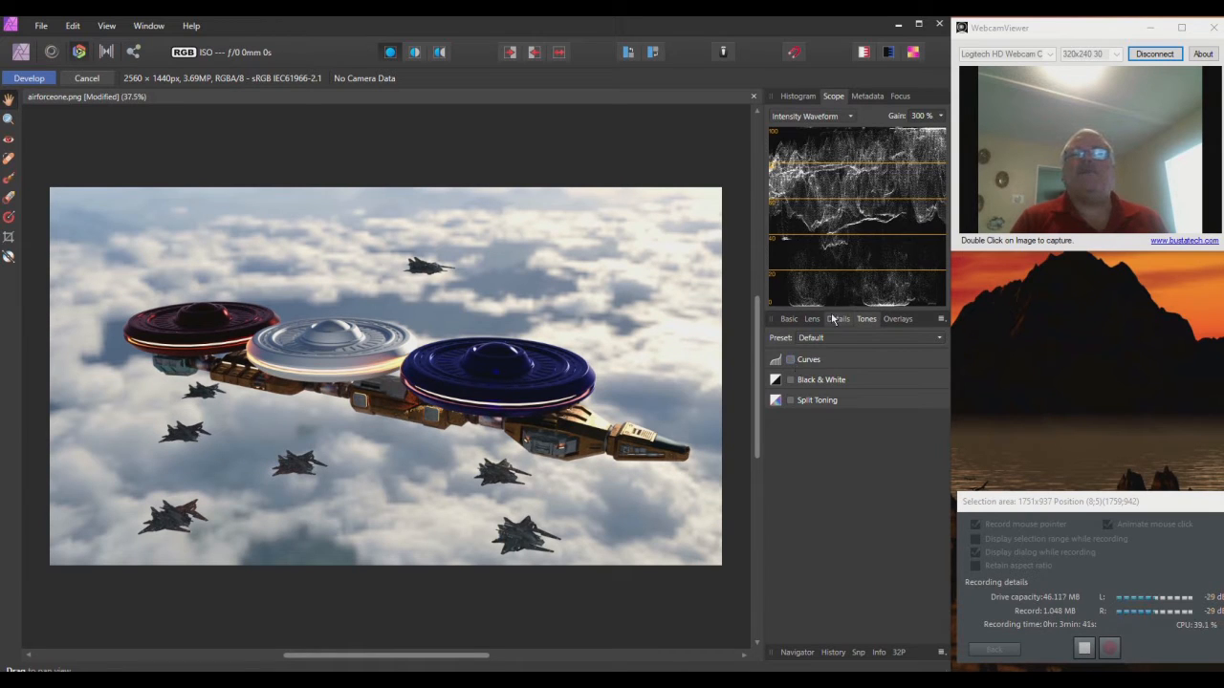
pyautogui.click(812, 320)
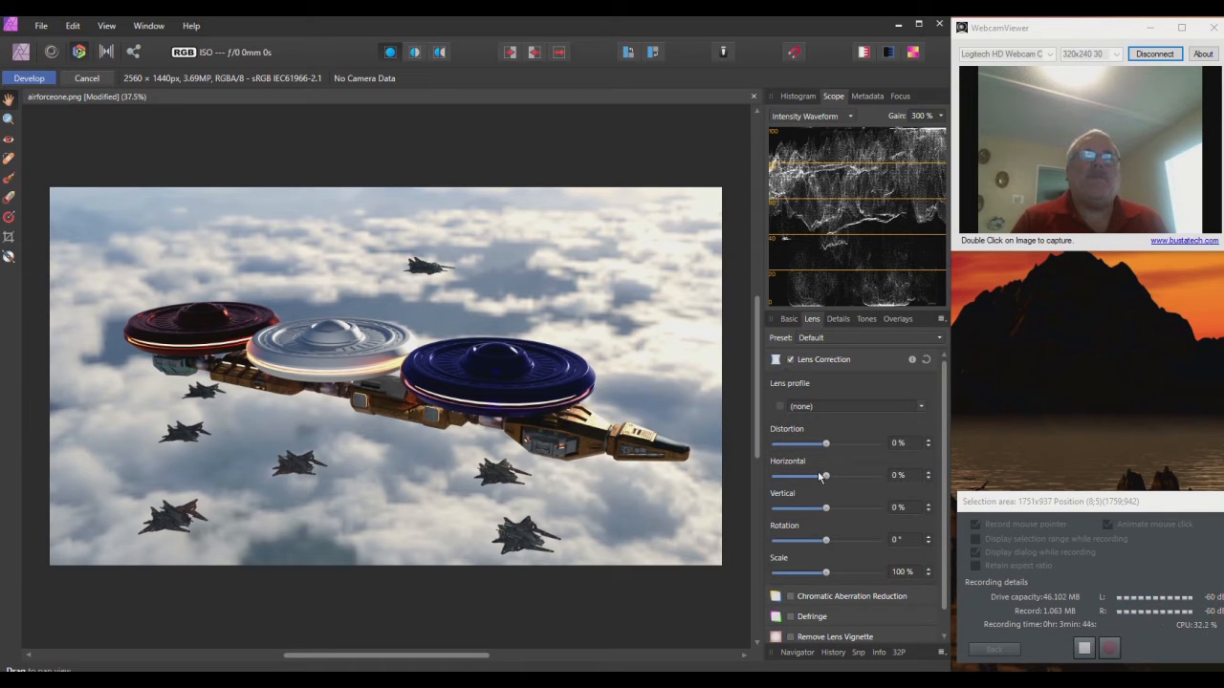
# Step: Try different Horizontal and Vertical perspective amounts with the Lens sliders
pyautogui.moveTo(828, 481); pyautogui.dragTo(741, 474)
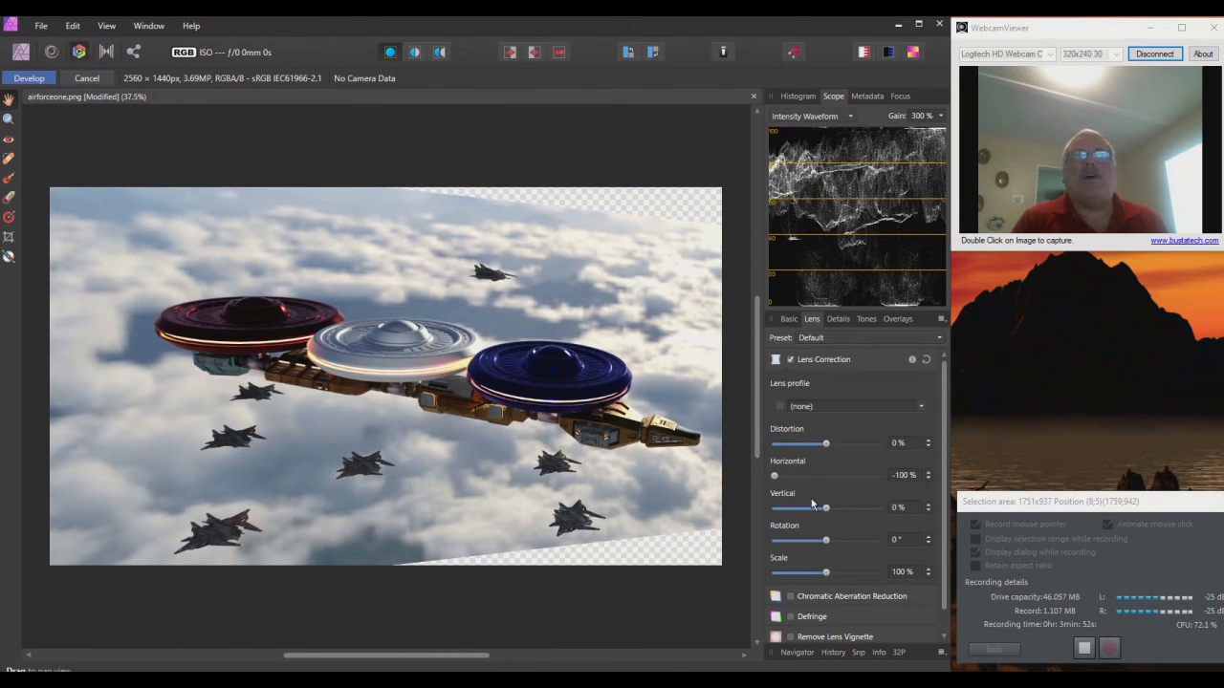
pyautogui.moveTo(827, 514); pyautogui.dragTo(884, 515)
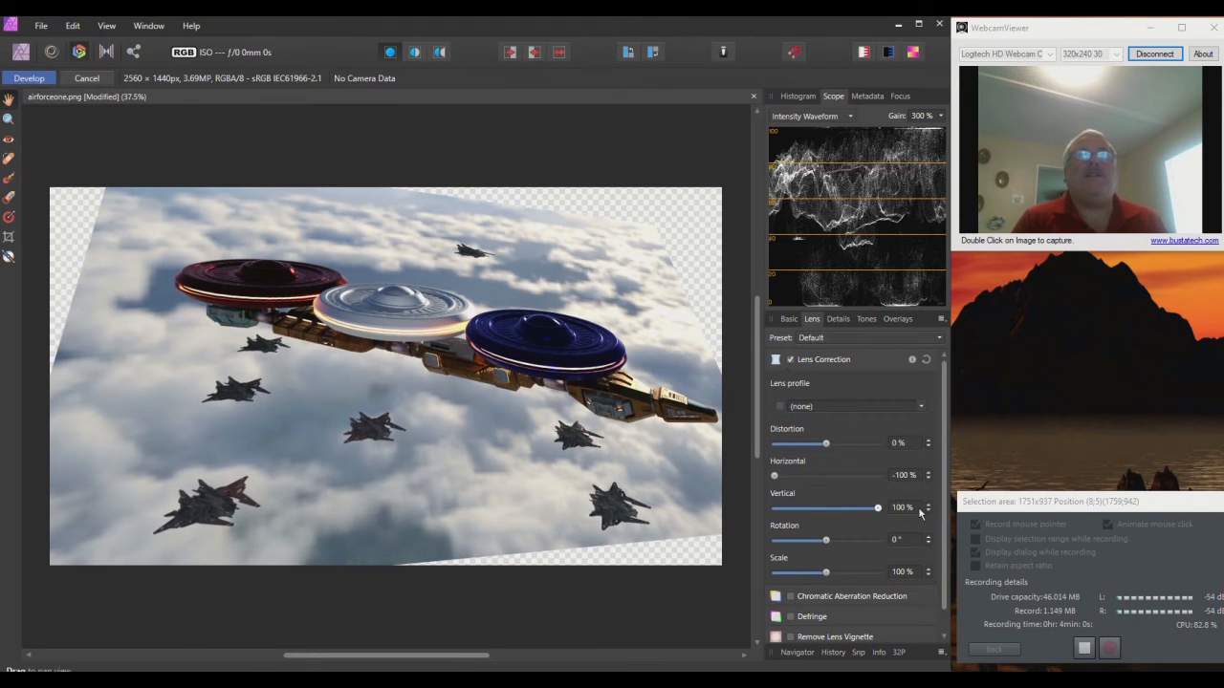
pyautogui.moveTo(881, 513)
pyautogui.mouseDown()
pyautogui.moveTo(864, 514)
pyautogui.moveTo(881, 513)
pyautogui.mouseUp()
pyautogui.moveTo(881, 514); pyautogui.dragTo(823, 514)
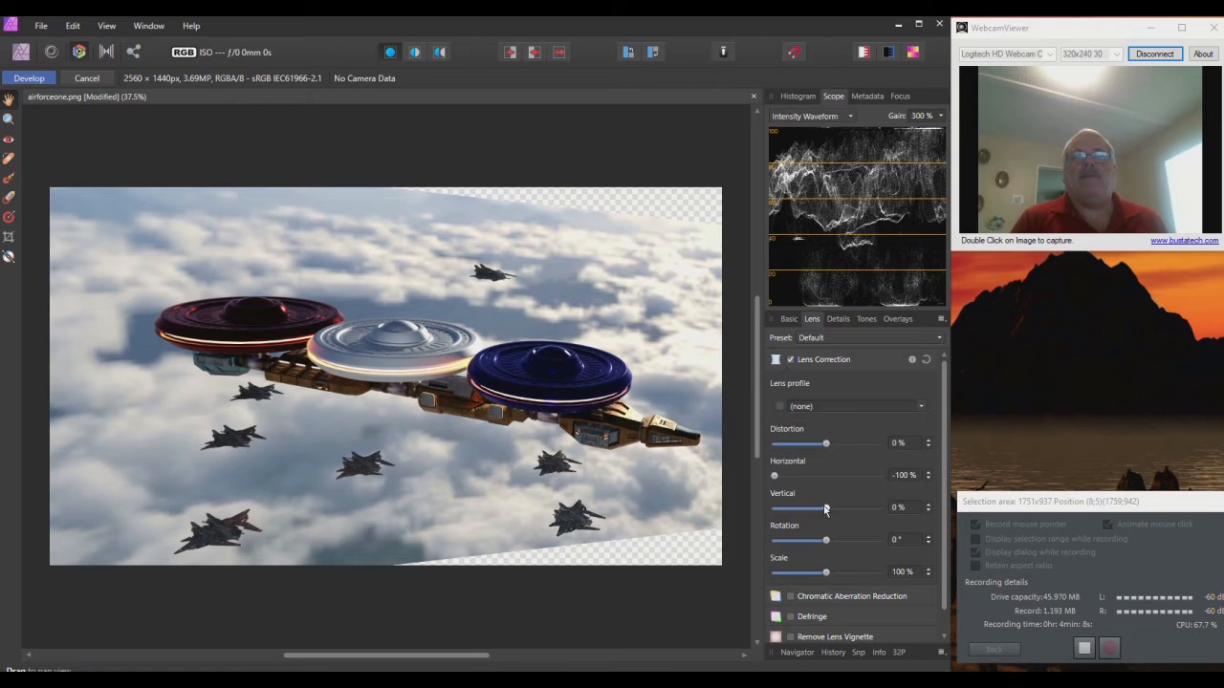
pyautogui.moveTo(774, 476); pyautogui.dragTo(820, 477)
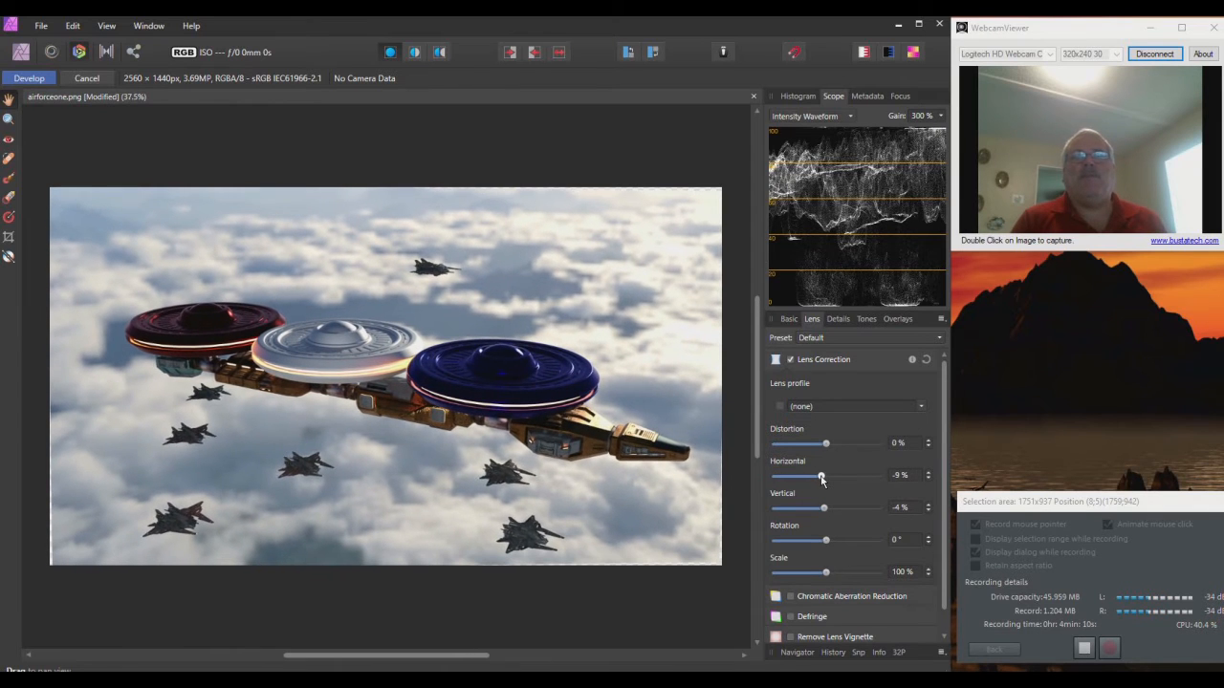
# Step: Reset both Horizontal and Vertical perspective to 0%
pyautogui.click(899, 476)
pyautogui.write('0')
pyautogui.press('Return')
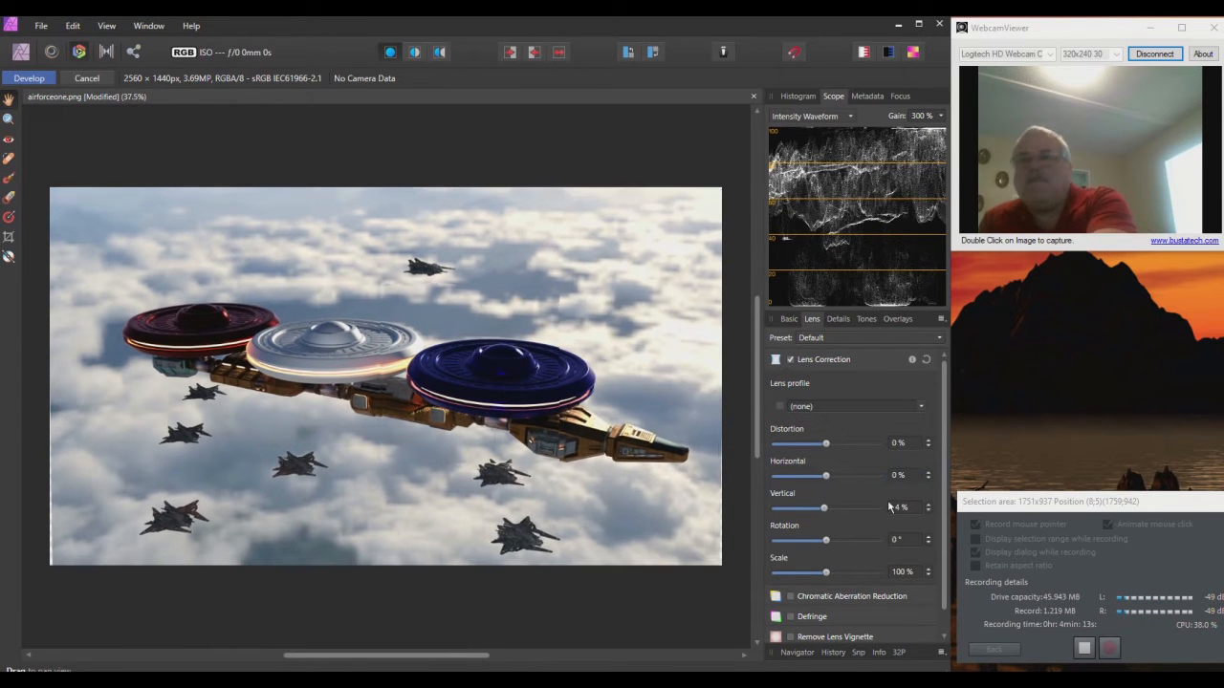
pyautogui.click(911, 510)
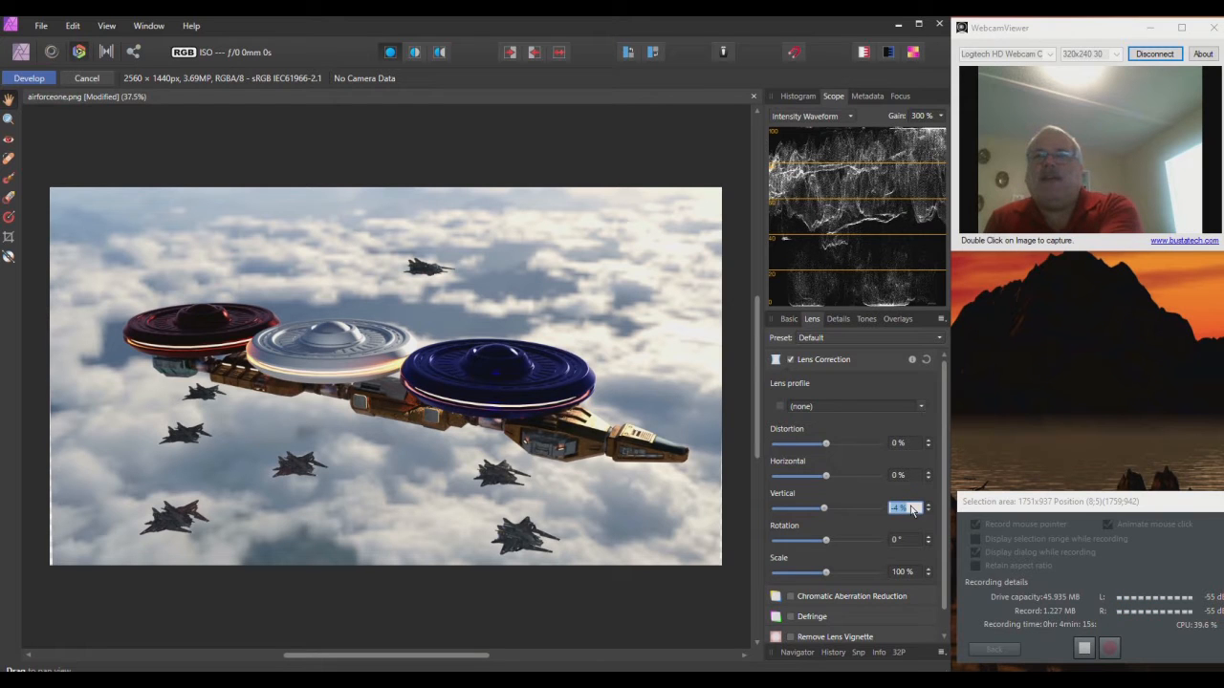
pyautogui.write('0')
pyautogui.press('Return')
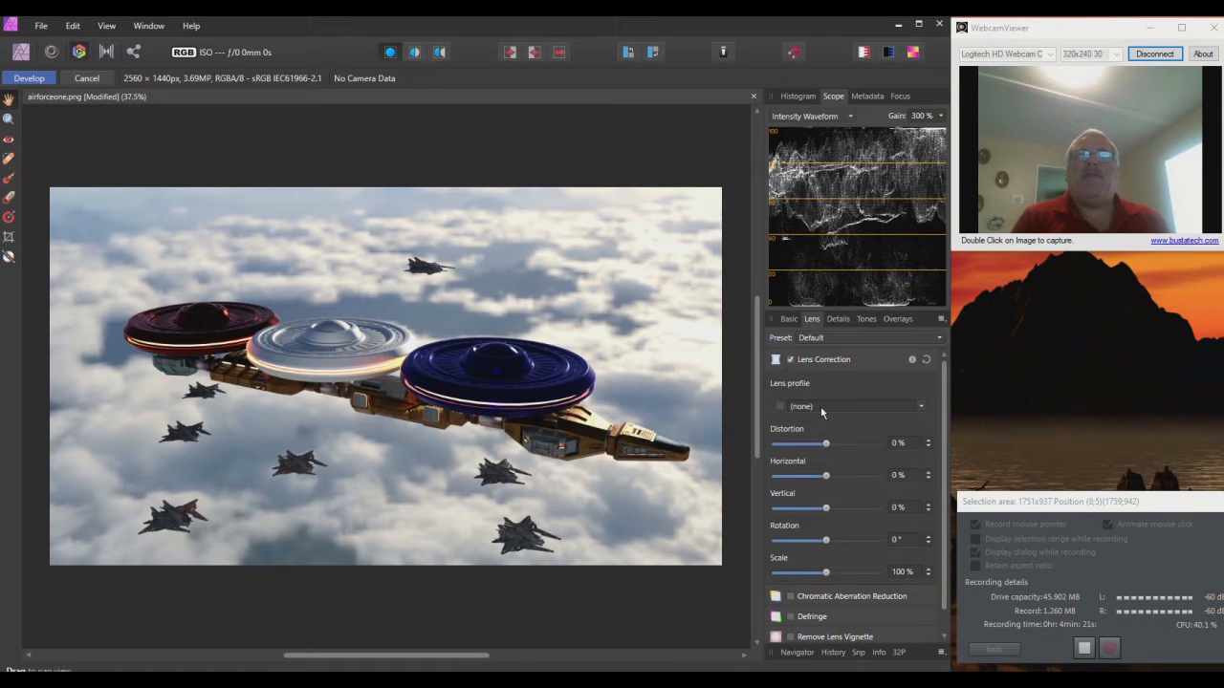
# Step: Turn on Chromatic Aberration Reduction, leaving Defringe off
pyautogui.scroll(-1, 812, 497)
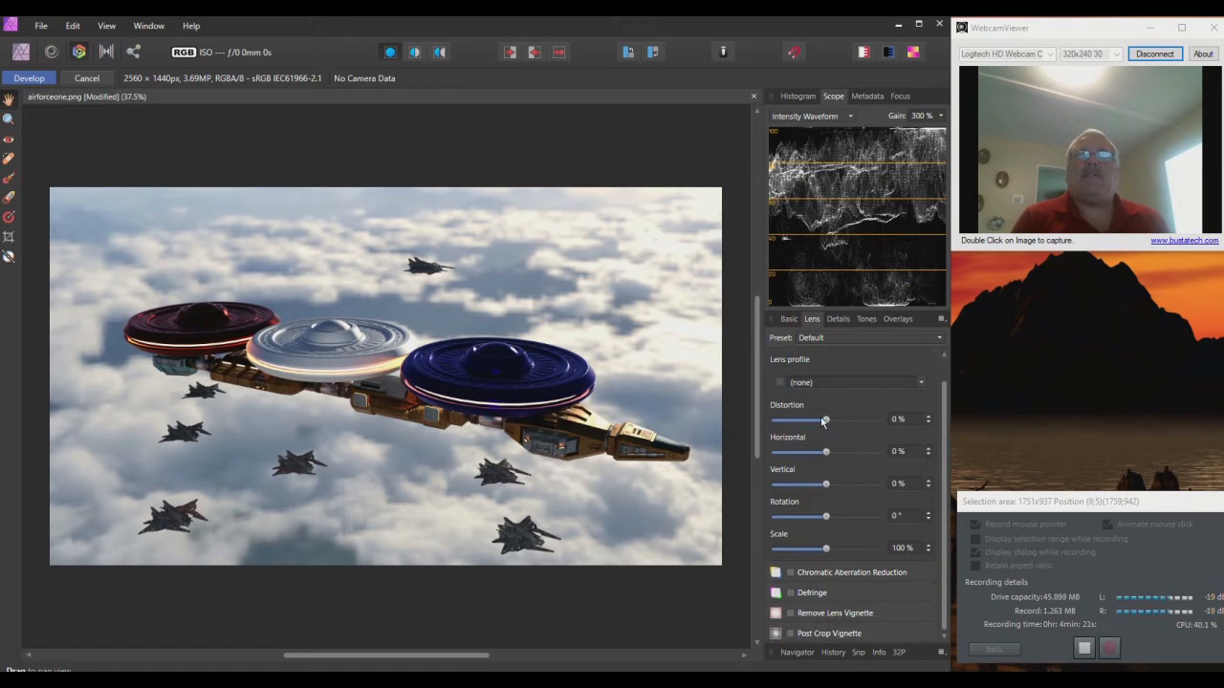
pyautogui.click(790, 573)
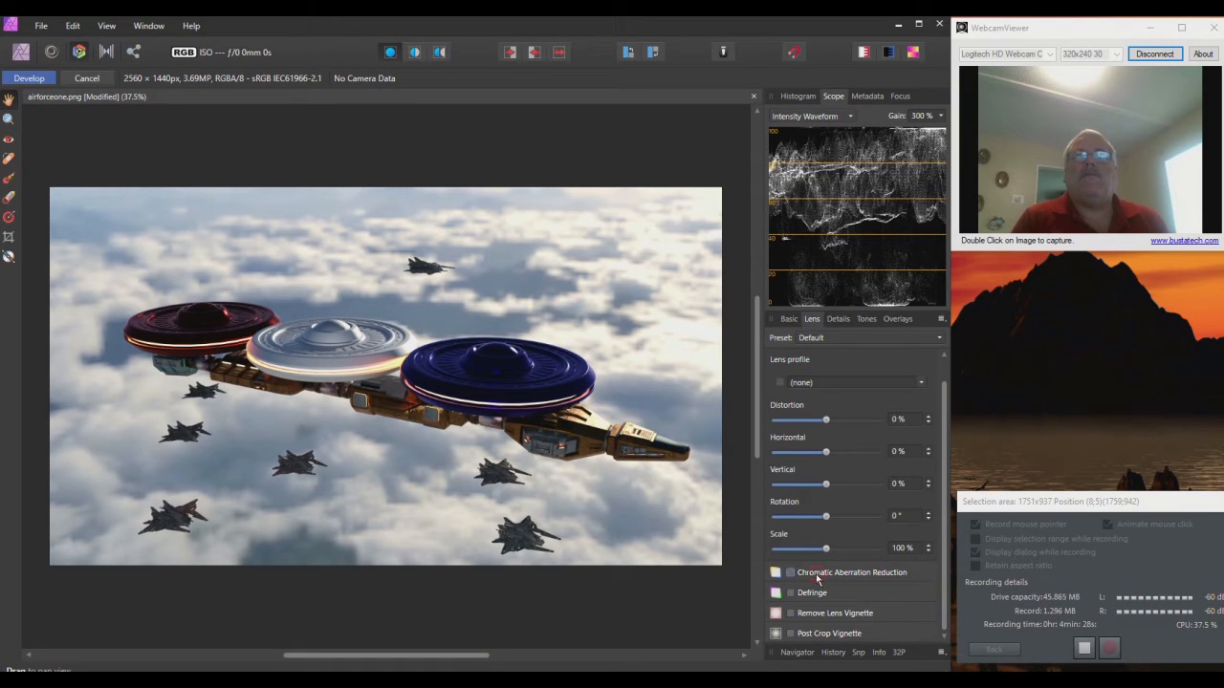
pyautogui.click(787, 573)
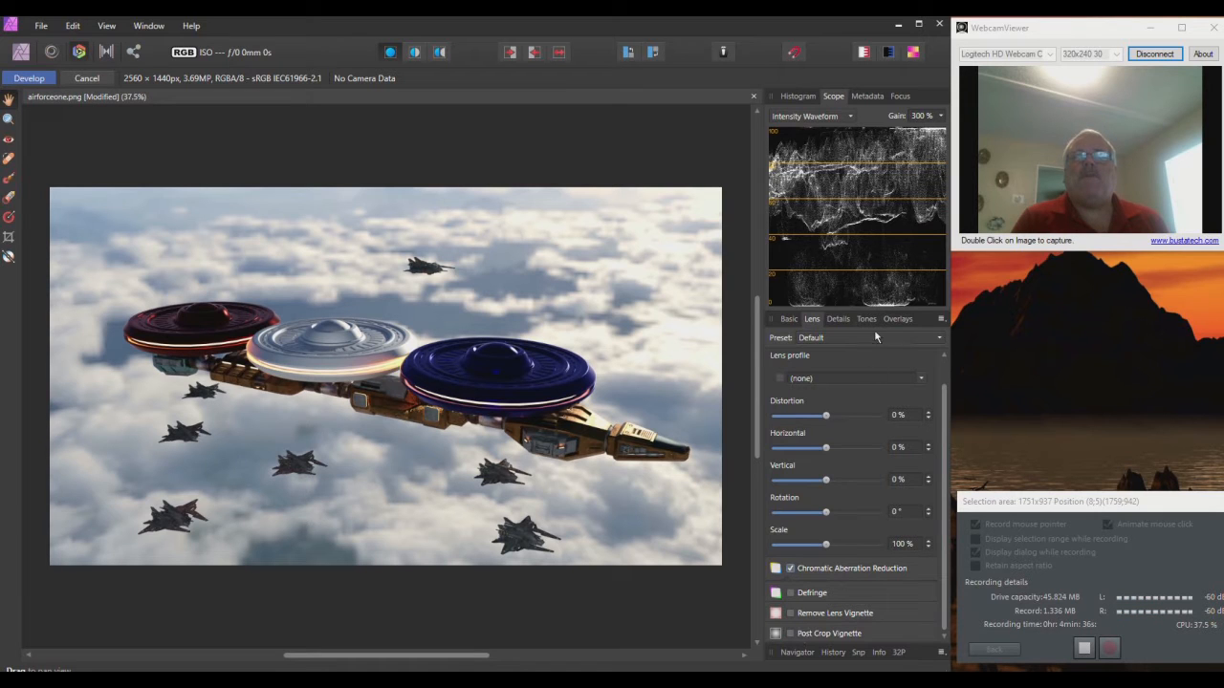
# Step: In the Basic group, try raising Exposure, then set it back to 0
pyautogui.click(789, 319)
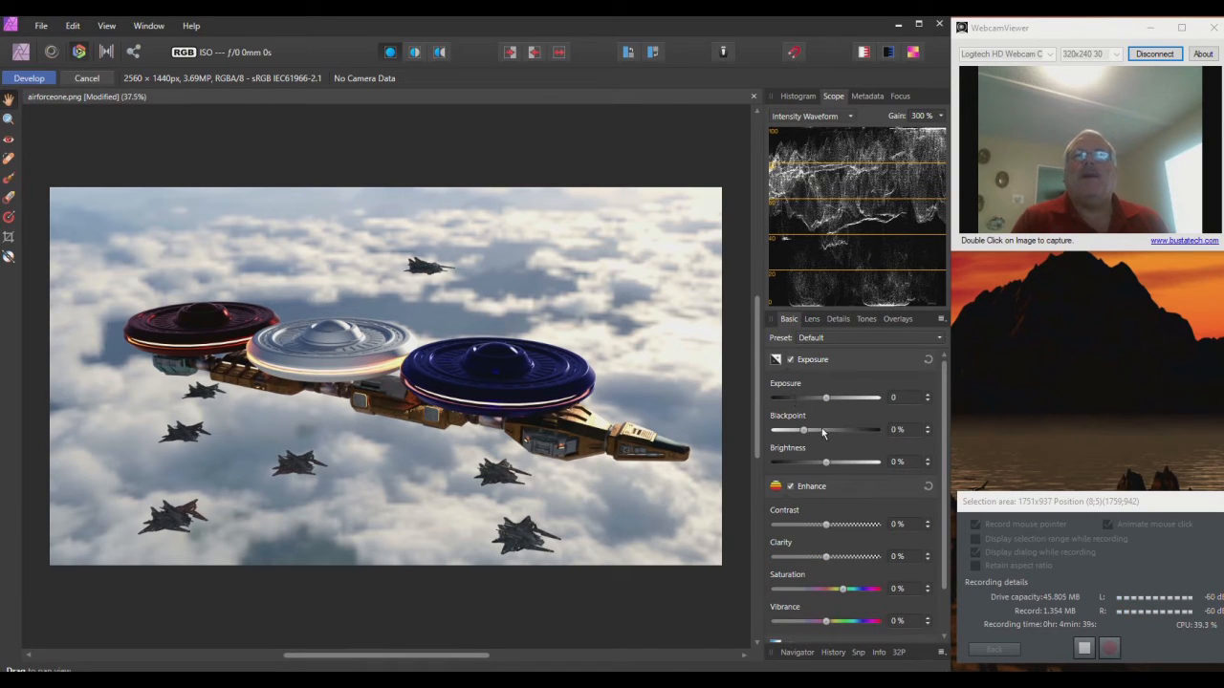
pyautogui.moveTo(827, 408)
pyautogui.mouseDown()
pyautogui.moveTo(840, 409)
pyautogui.moveTo(808, 406)
pyautogui.moveTo(824, 401)
pyautogui.mouseUp()
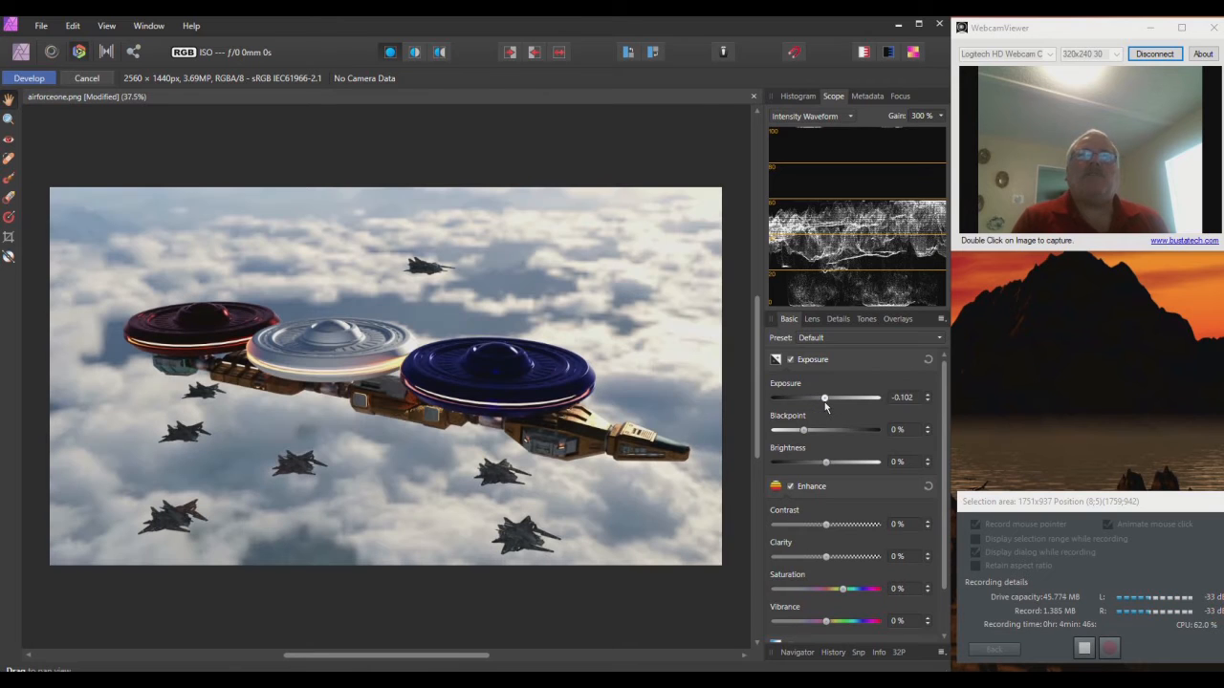
pyautogui.click(904, 397)
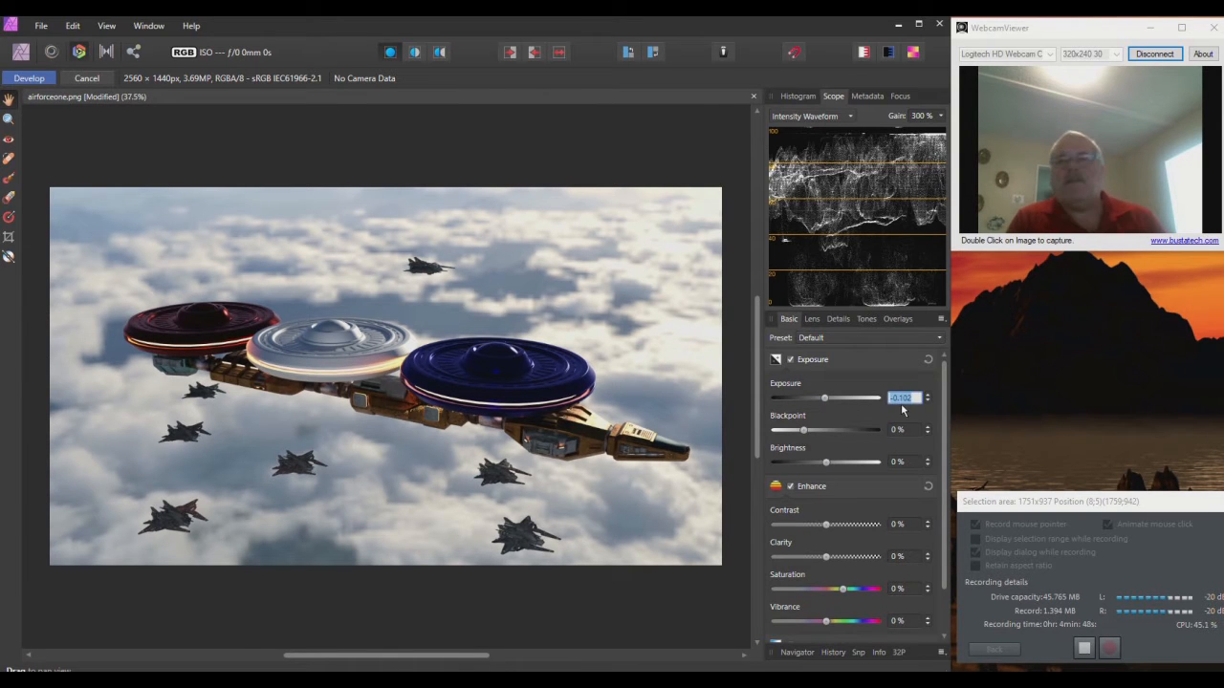
pyautogui.write('0')
pyautogui.press('Return')
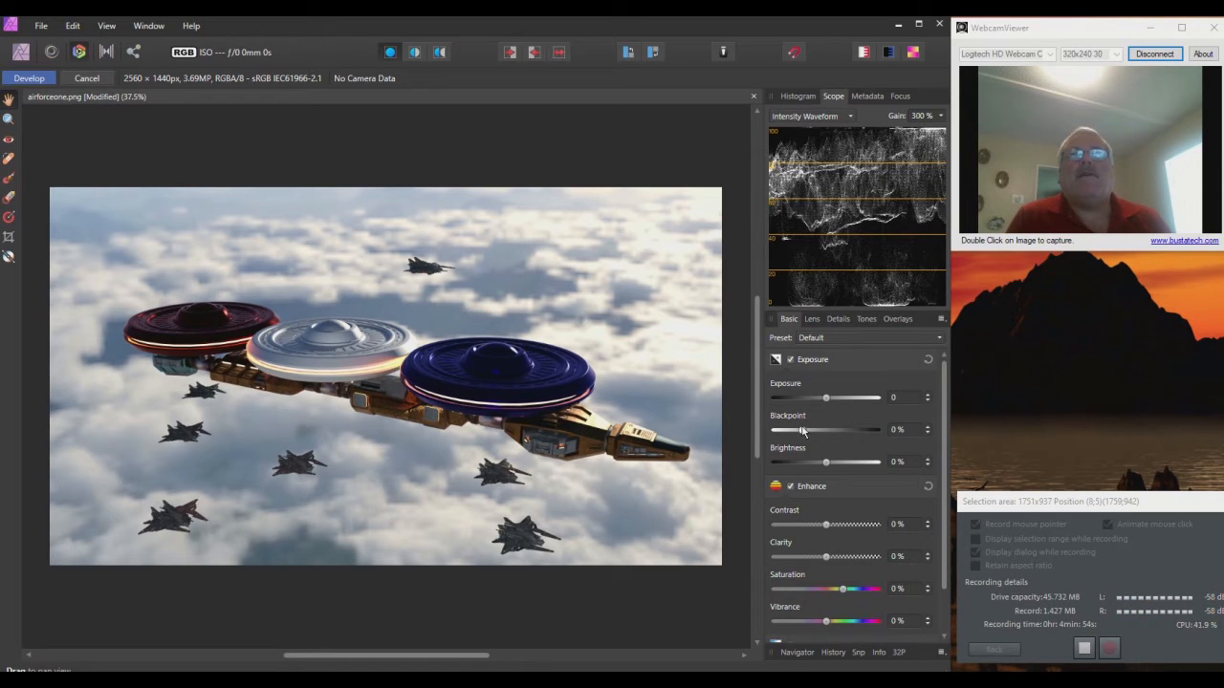
# Step: Lower Blackpoint to -4% and Clarity to -39%
pyautogui.moveTo(802, 432); pyautogui.dragTo(791, 431)
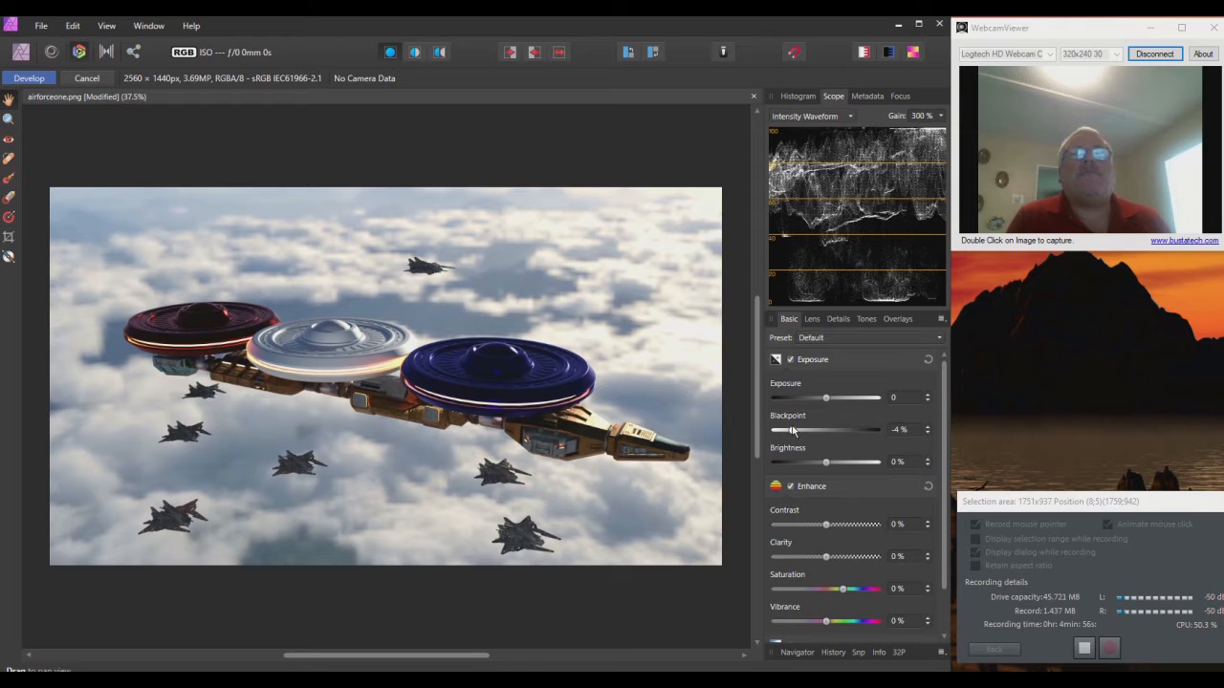
pyautogui.moveTo(825, 467); pyautogui.dragTo(825, 467)
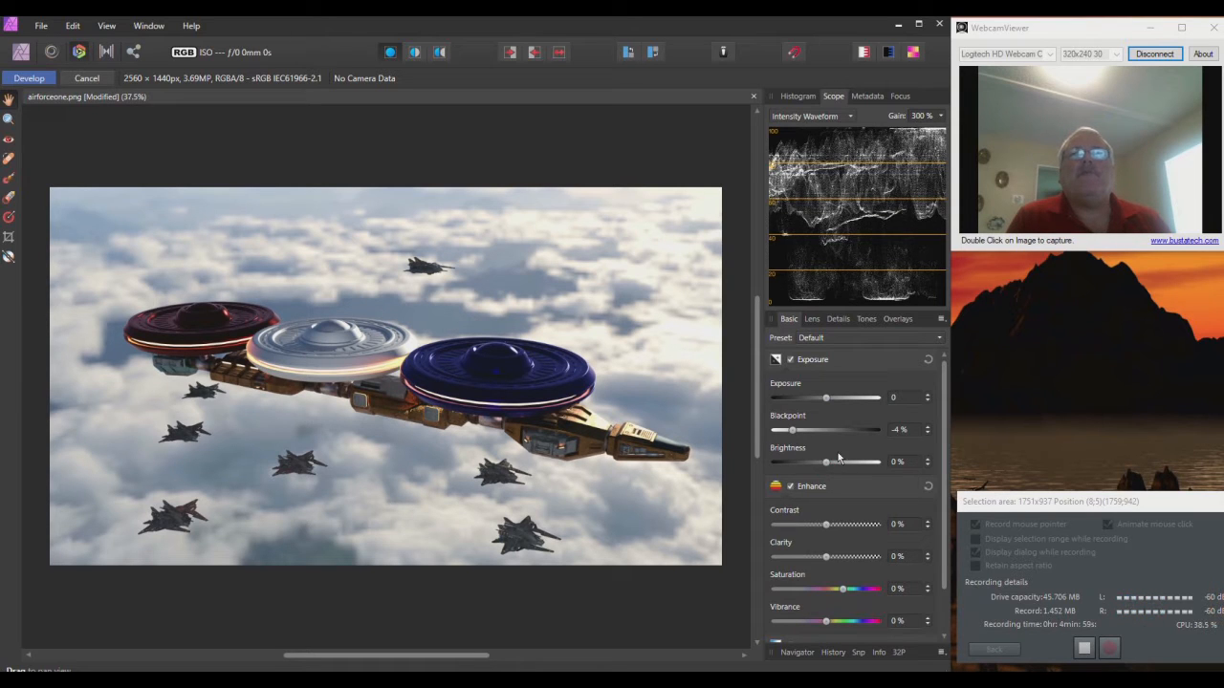
pyautogui.scroll(-1, 829, 536)
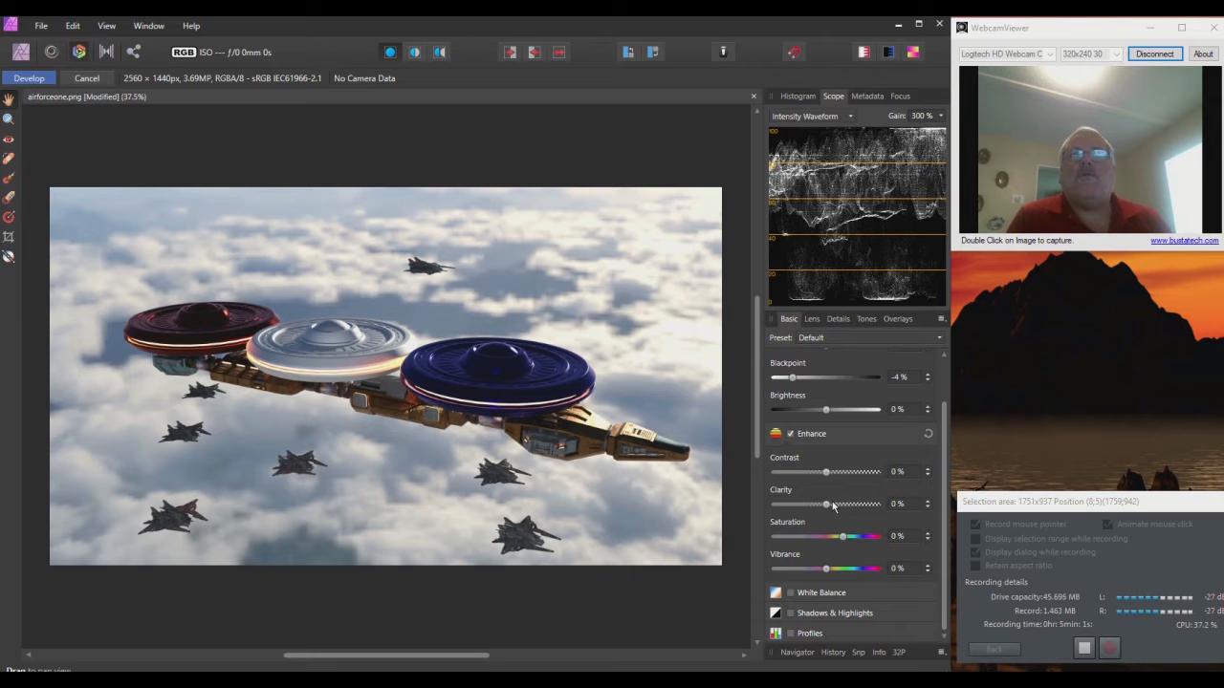
pyautogui.moveTo(828, 506)
pyautogui.mouseDown()
pyautogui.moveTo(875, 506)
pyautogui.moveTo(773, 507)
pyautogui.moveTo(870, 506)
pyautogui.moveTo(806, 504)
pyautogui.moveTo(817, 504)
pyautogui.mouseUp()
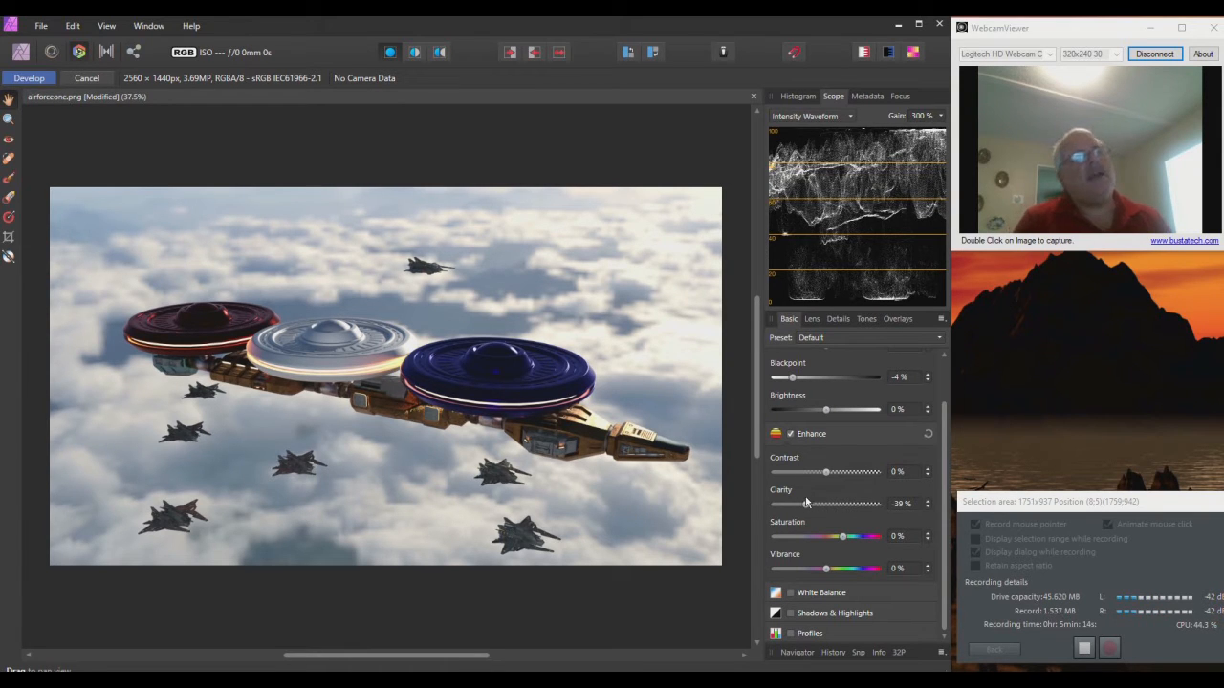
# Step: Enable White Balance and set Temperature to 14%, leaving Tint at 0%
pyautogui.click(791, 594)
pyautogui.scroll(-2, 826, 600)
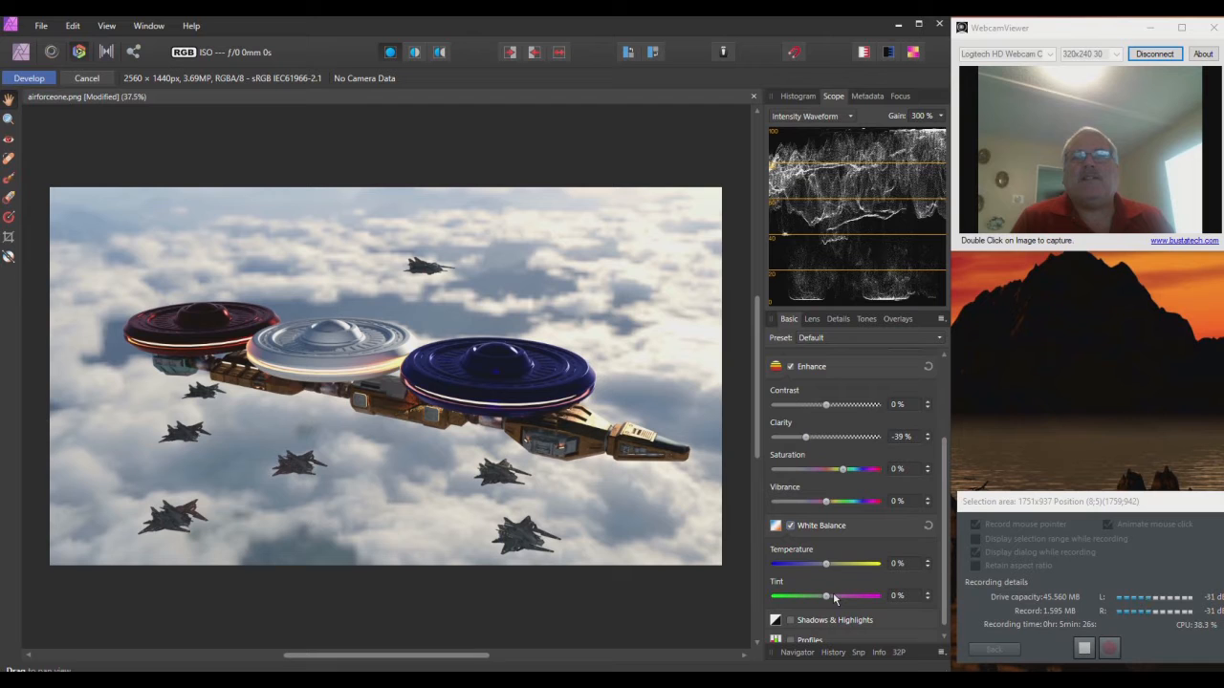
pyautogui.moveTo(827, 565)
pyautogui.mouseDown()
pyautogui.moveTo(800, 565)
pyautogui.moveTo(842, 567)
pyautogui.mouseUp()
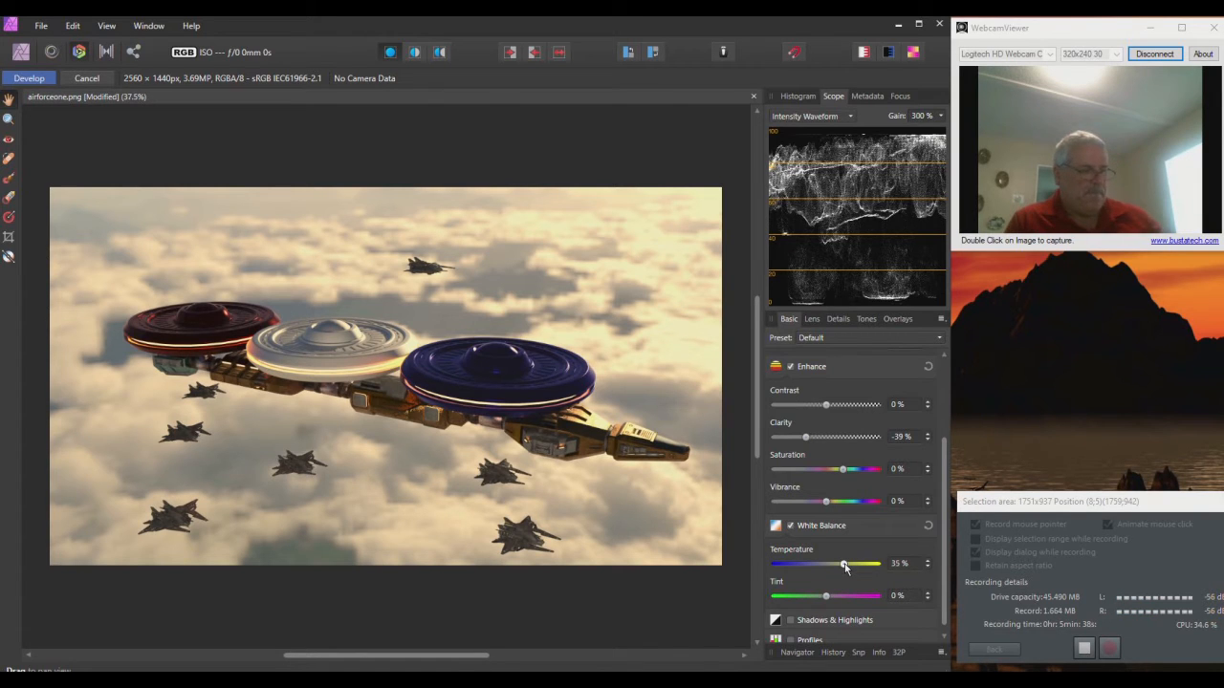
pyautogui.moveTo(844, 566); pyautogui.dragTo(834, 565)
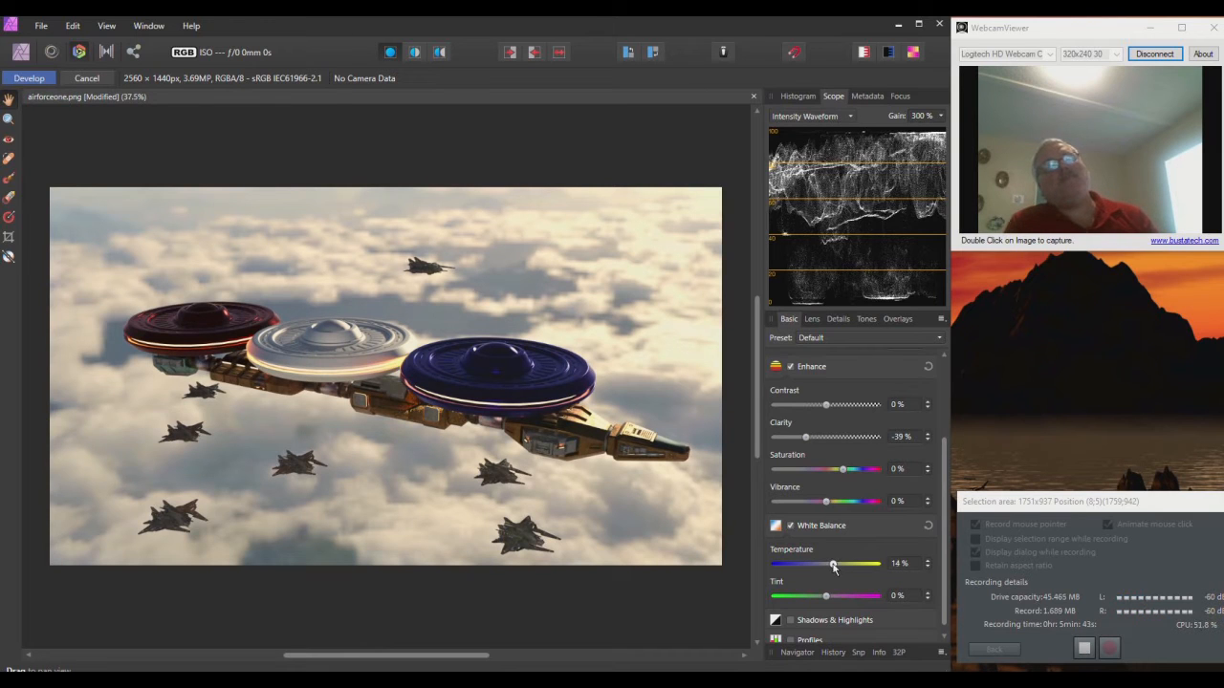
pyautogui.scroll(-1, 835, 567)
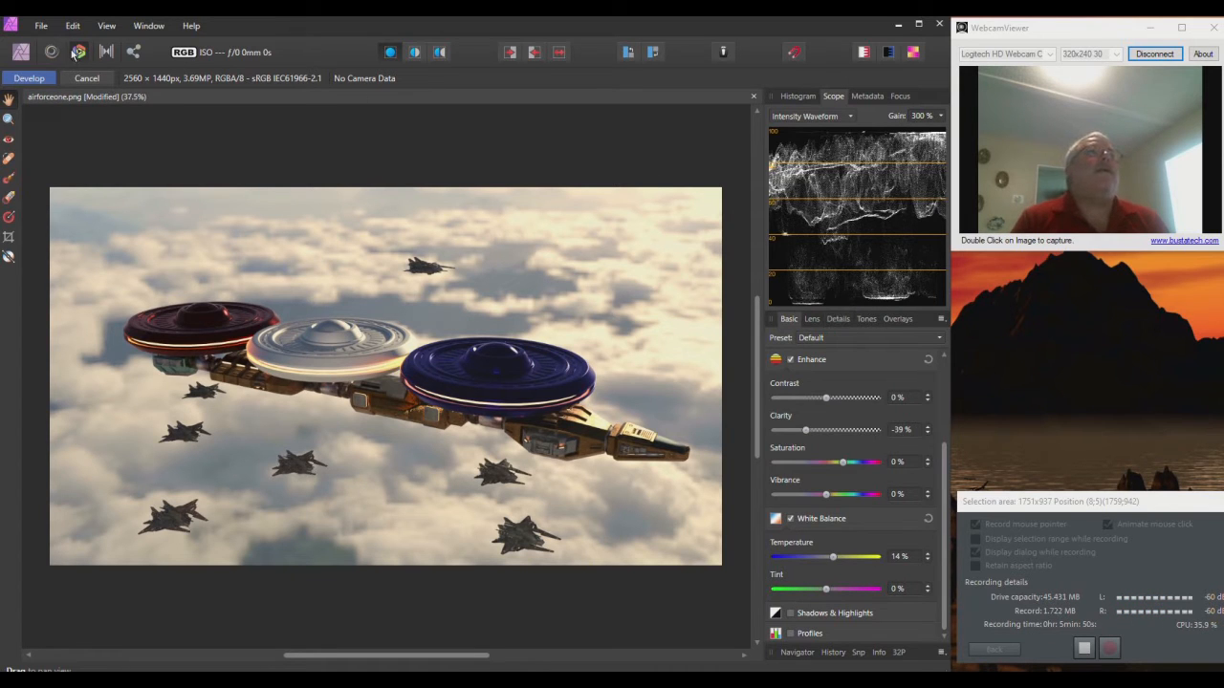
# Step: Commit the Develop changes, add a new pixel layer above Background, and show the SS-flames brushes
pyautogui.click(21, 52)
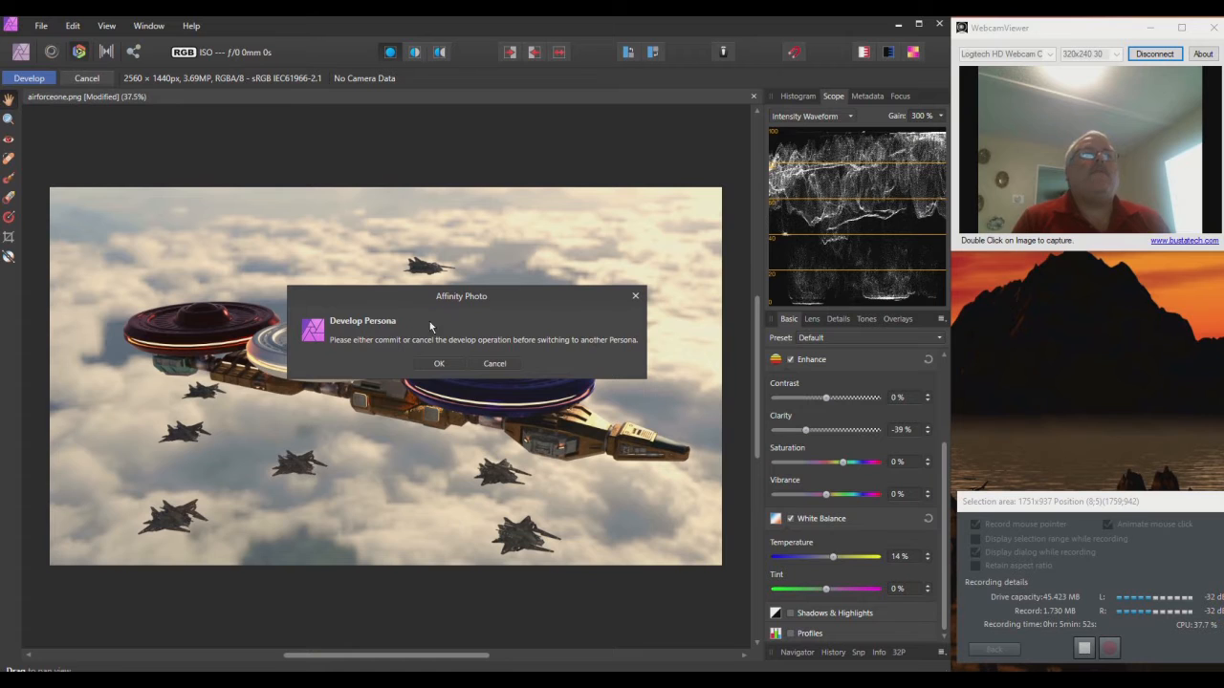
pyautogui.click(441, 364)
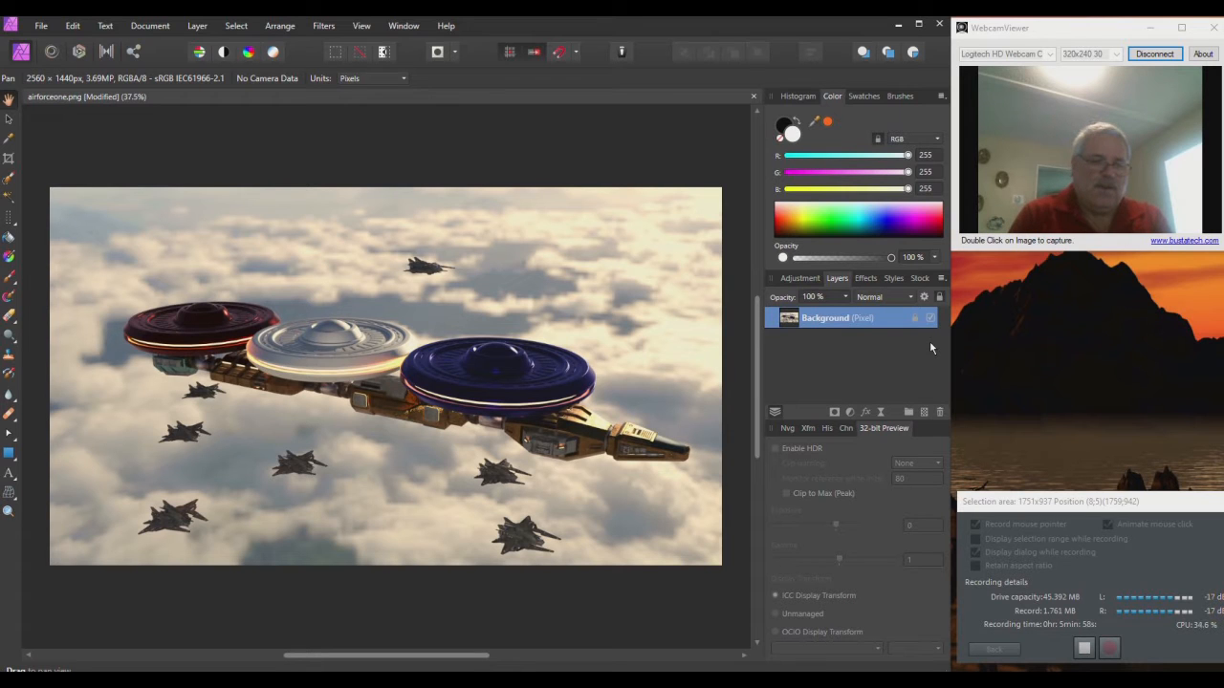
pyautogui.hotkey('ctrl', 'shift', 'n')
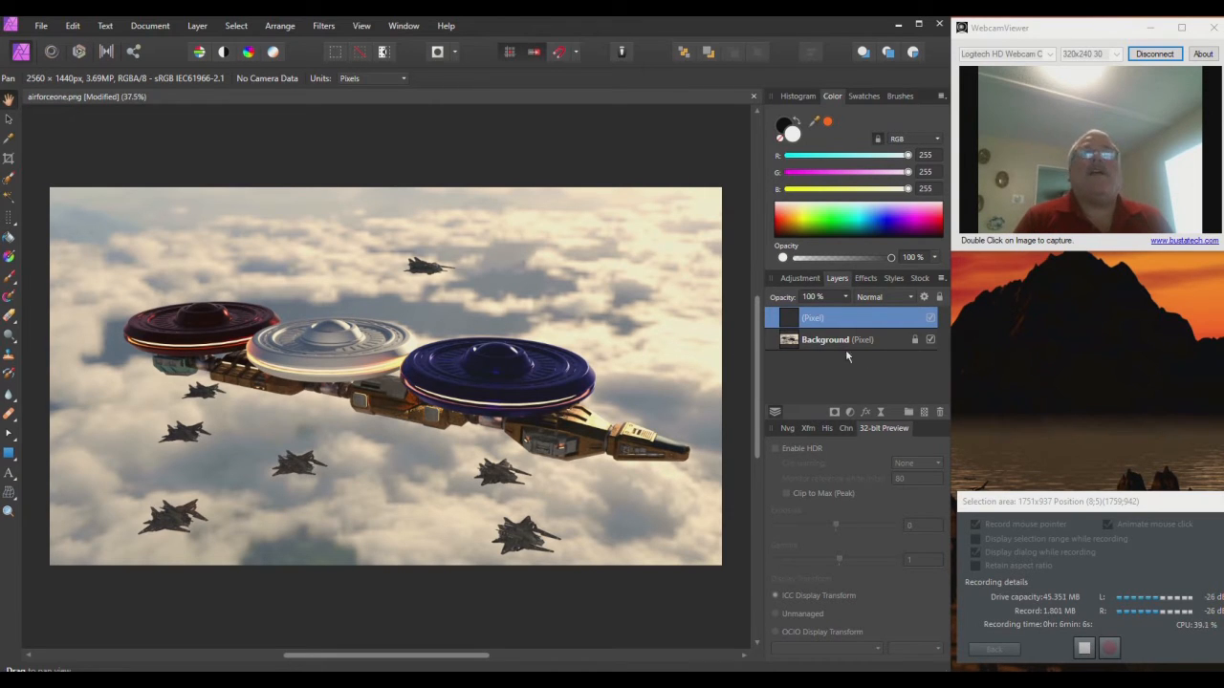
pyautogui.click(899, 95)
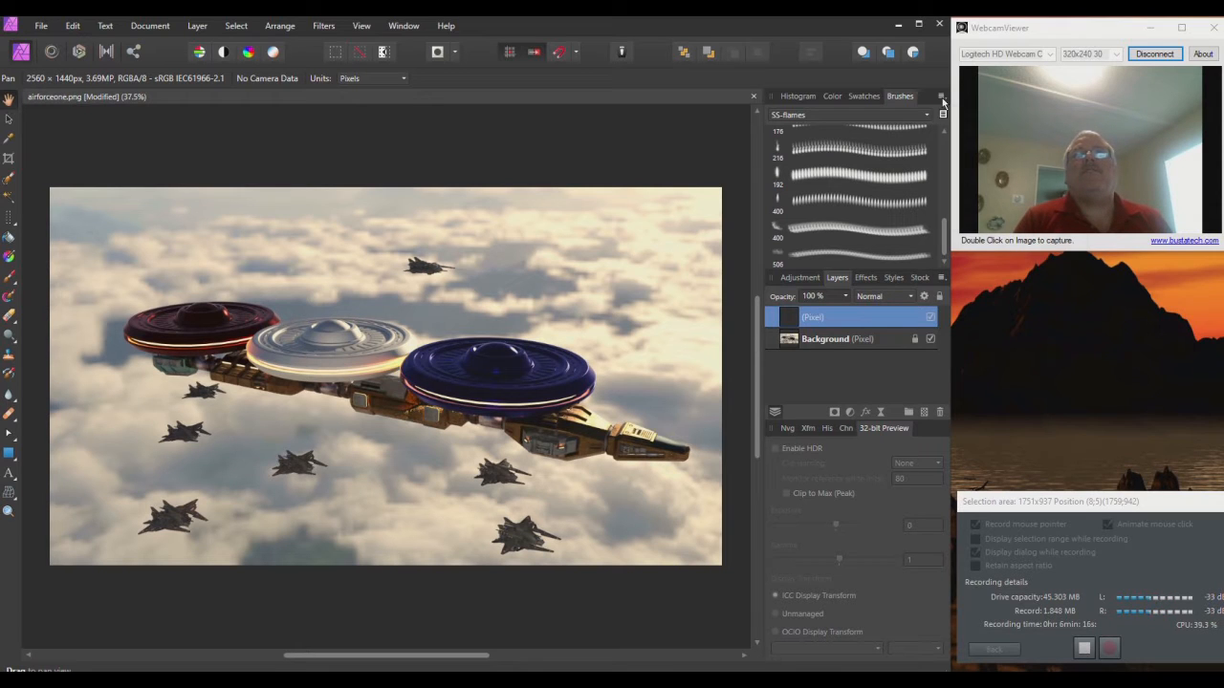
# Step: Start a brush import from the Brushes panel menu, then cancel it
pyautogui.click(942, 97)
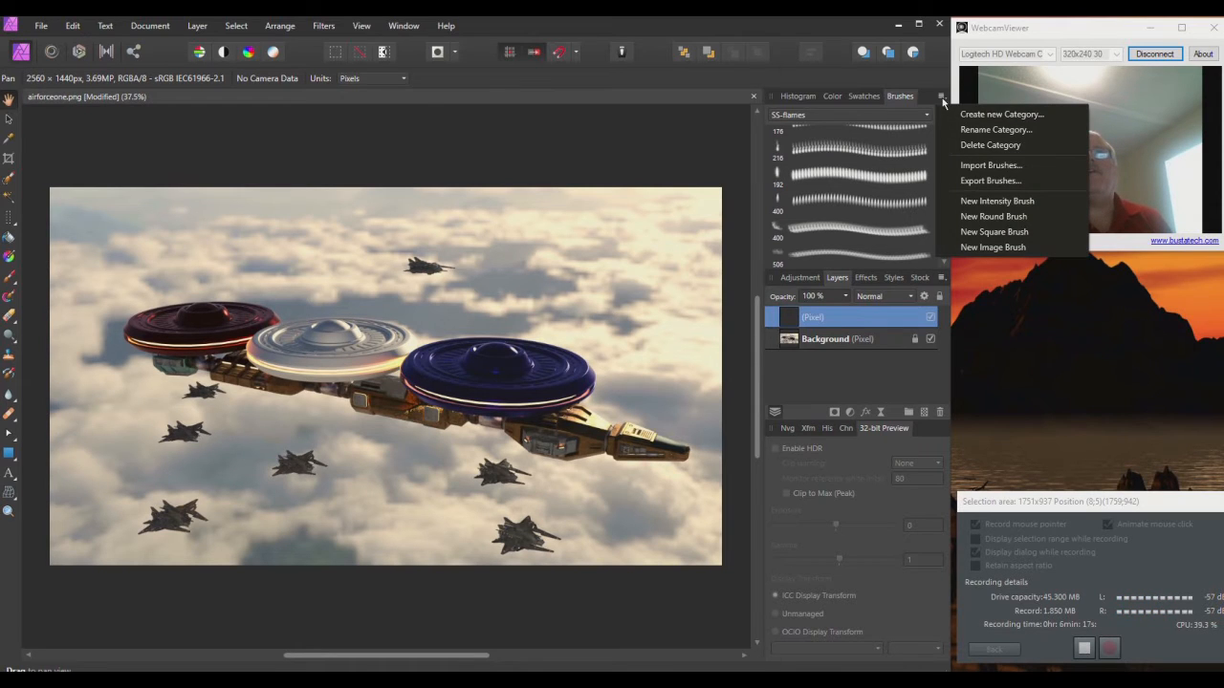
pyautogui.click(957, 166)
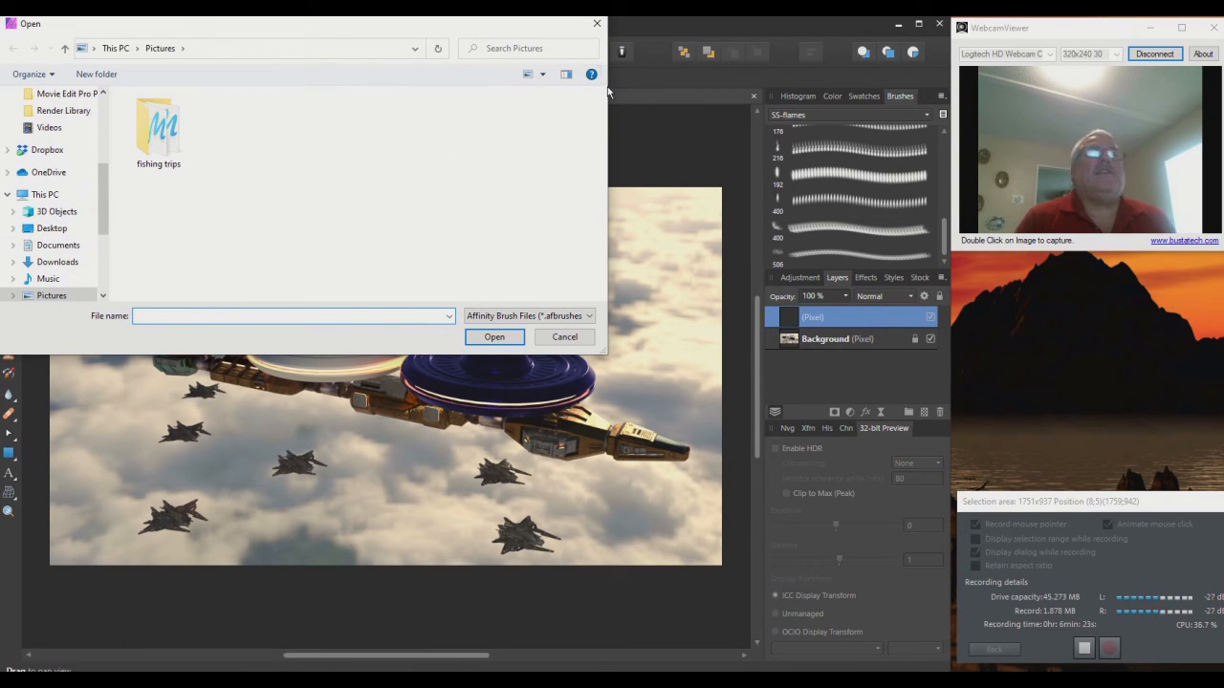
pyautogui.click(597, 23)
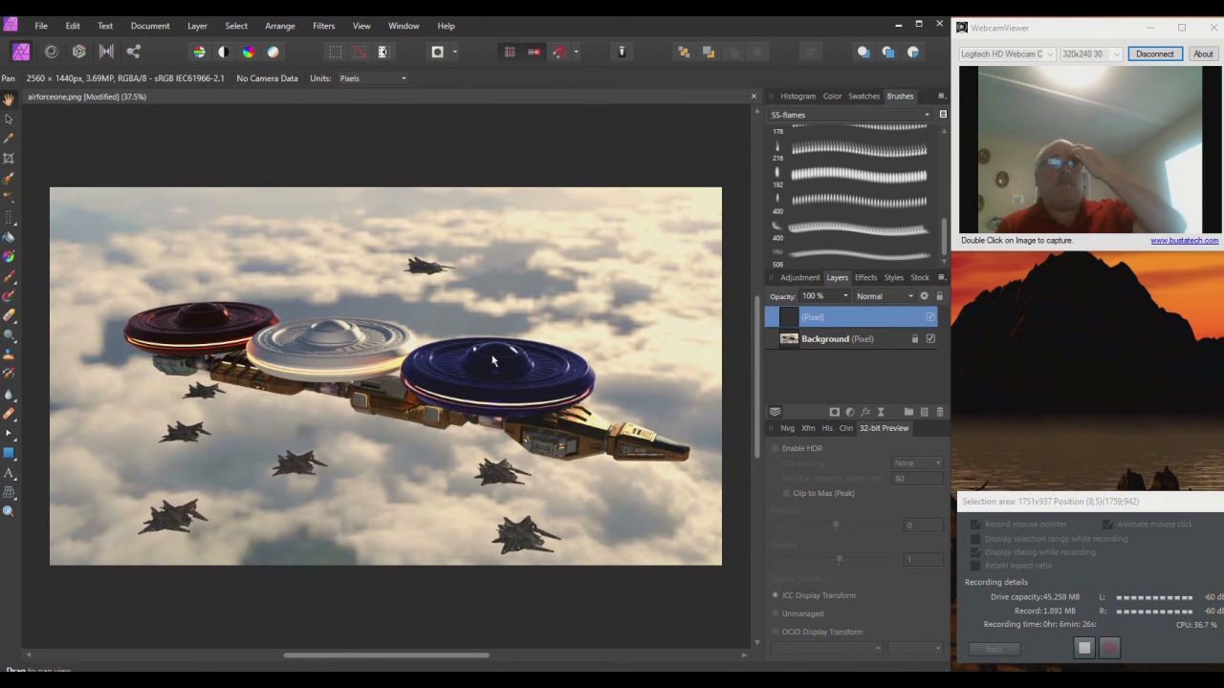
# Step: Choose the Lightning Brushes frostbo.deviantart.com category and select a lightning brush
pyautogui.click(801, 116)
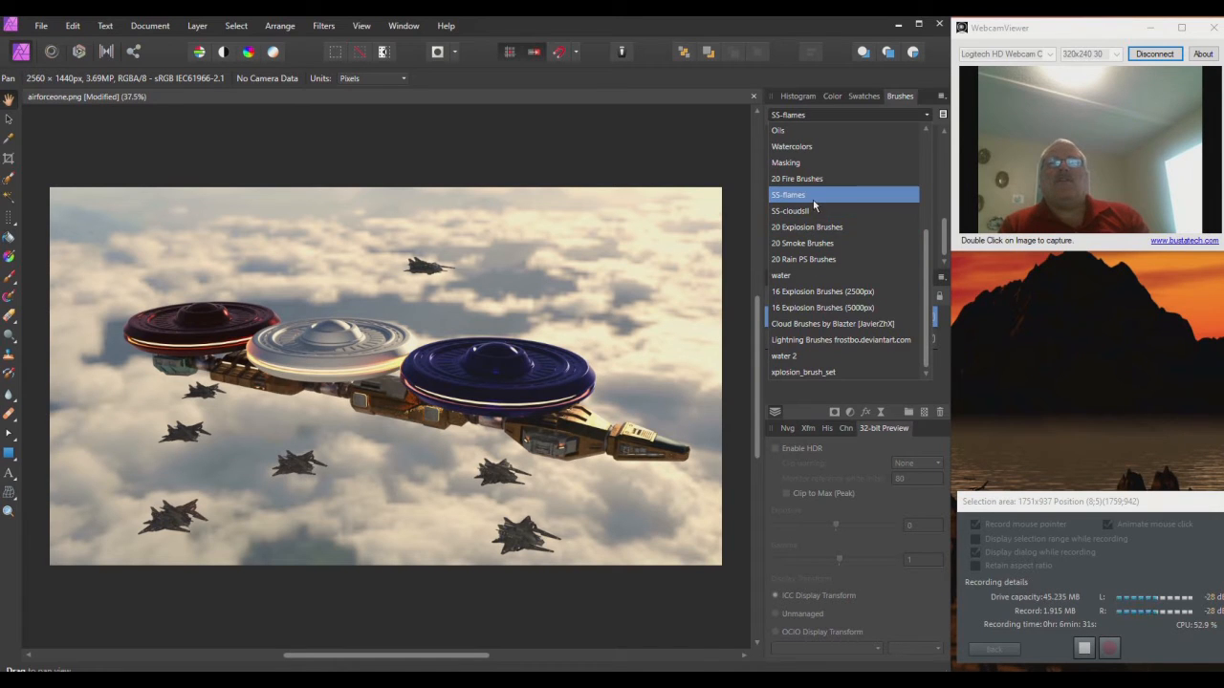
pyautogui.click(800, 342)
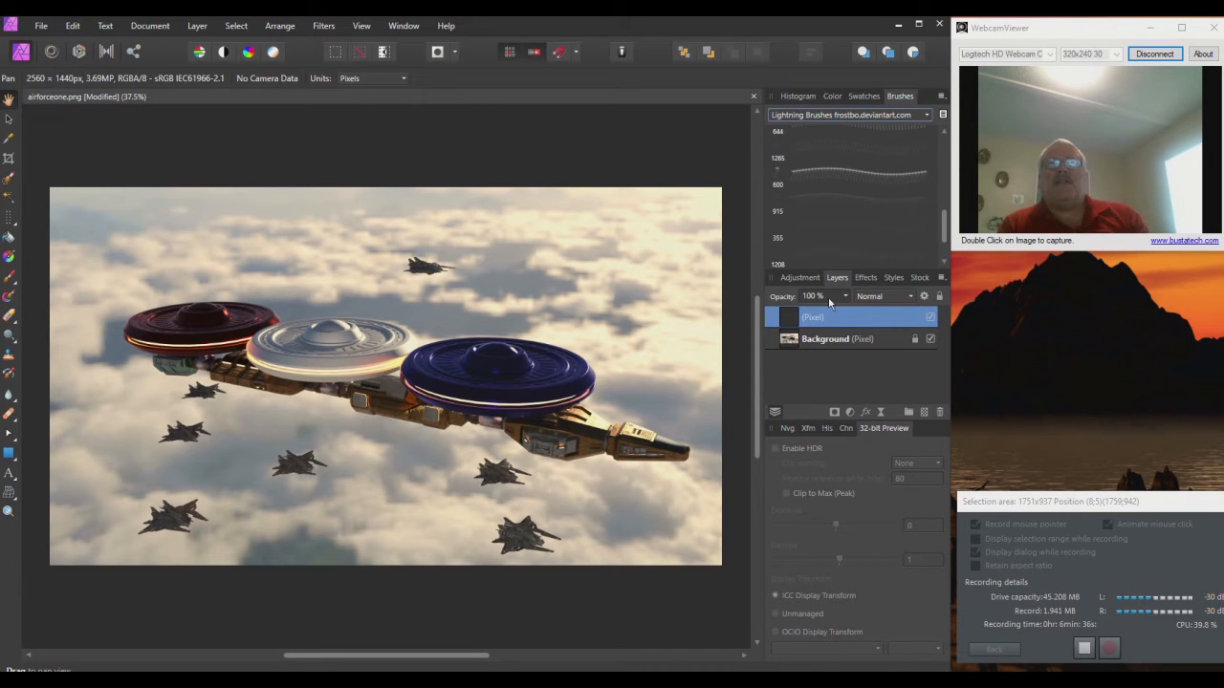
pyautogui.click(819, 179)
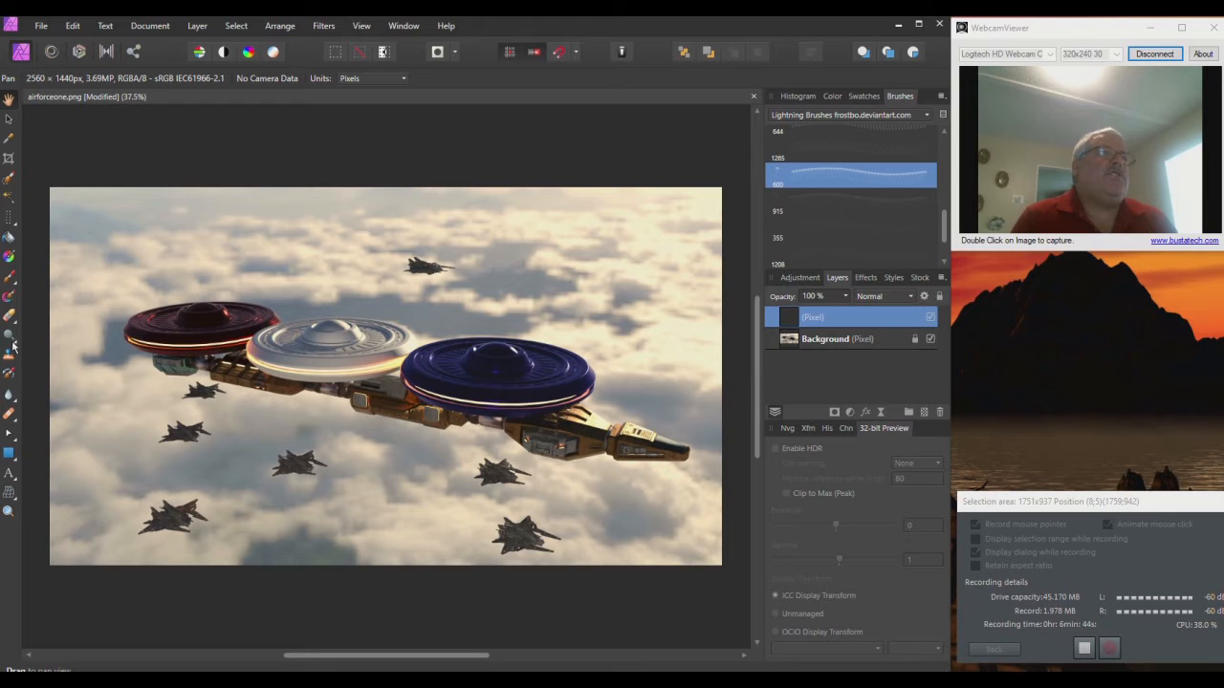
# Step: Select the Paint Brush Tool, set the colour to white and the brush width to 2180 px
pyautogui.click(13, 282)
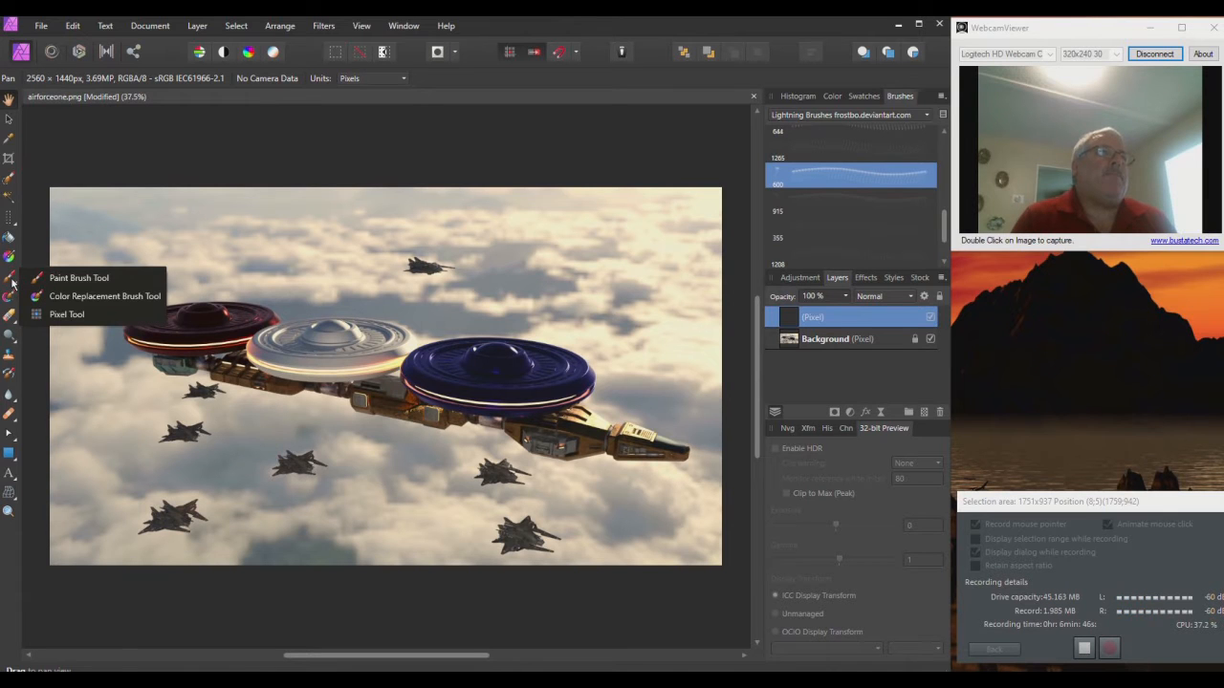
pyautogui.click(55, 277)
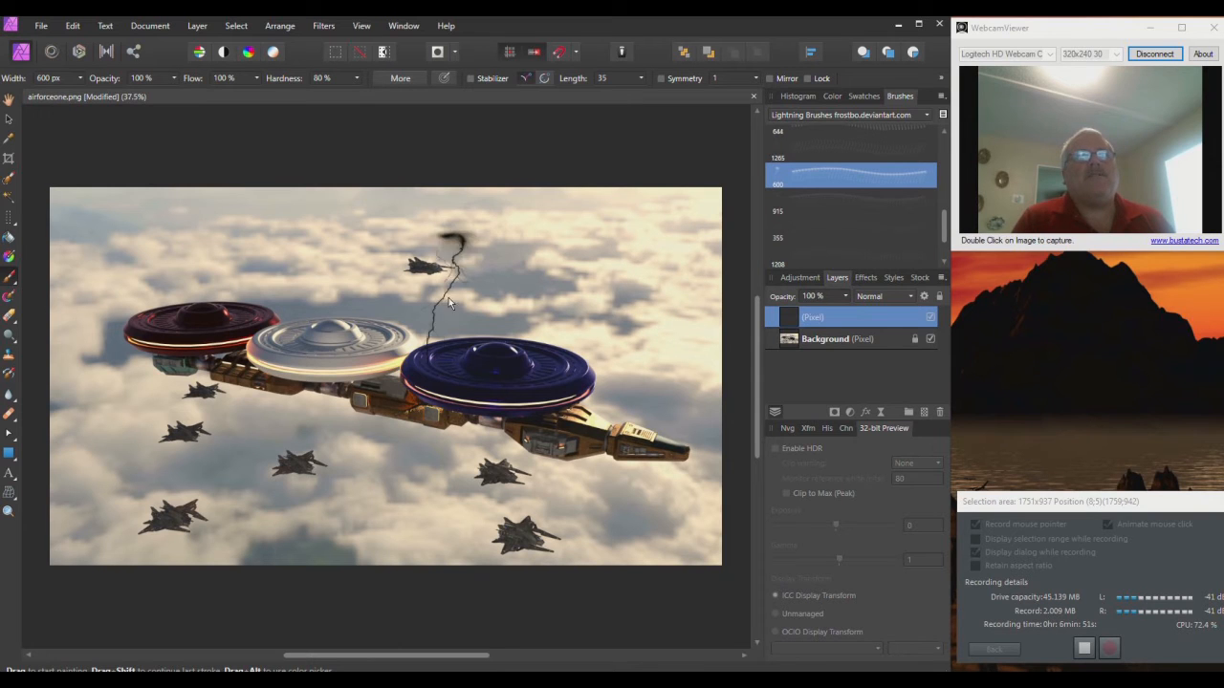
pyautogui.click(832, 96)
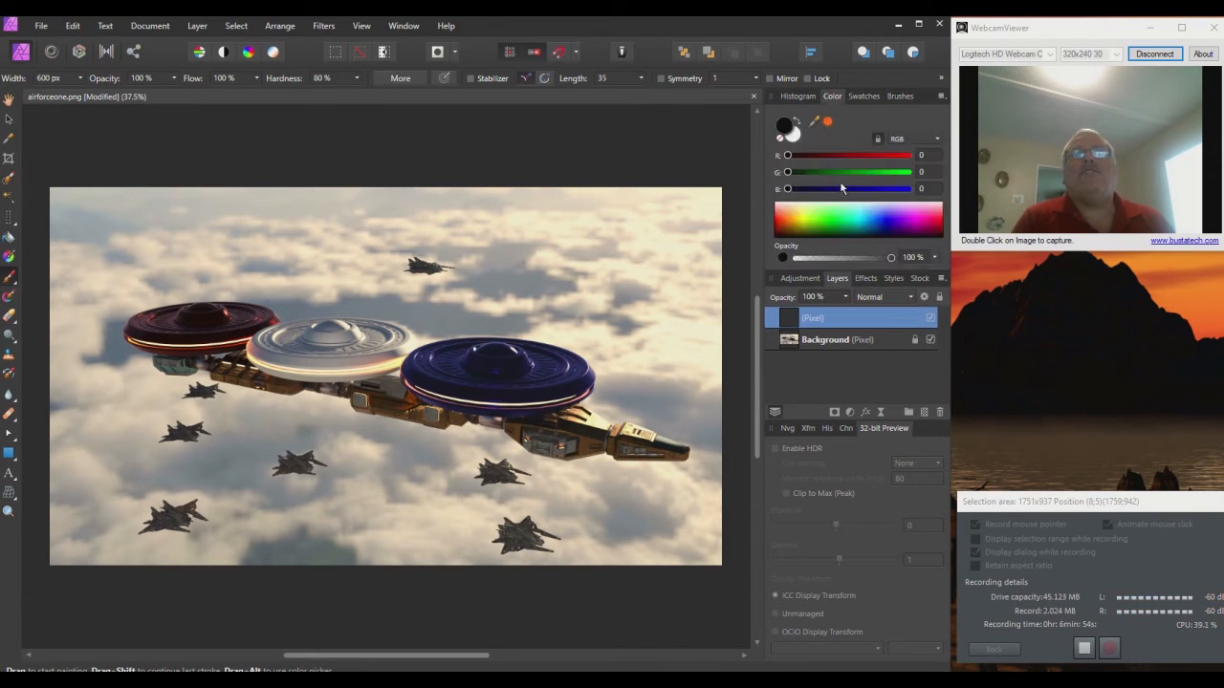
pyautogui.moveTo(839, 214); pyautogui.dragTo(806, 201)
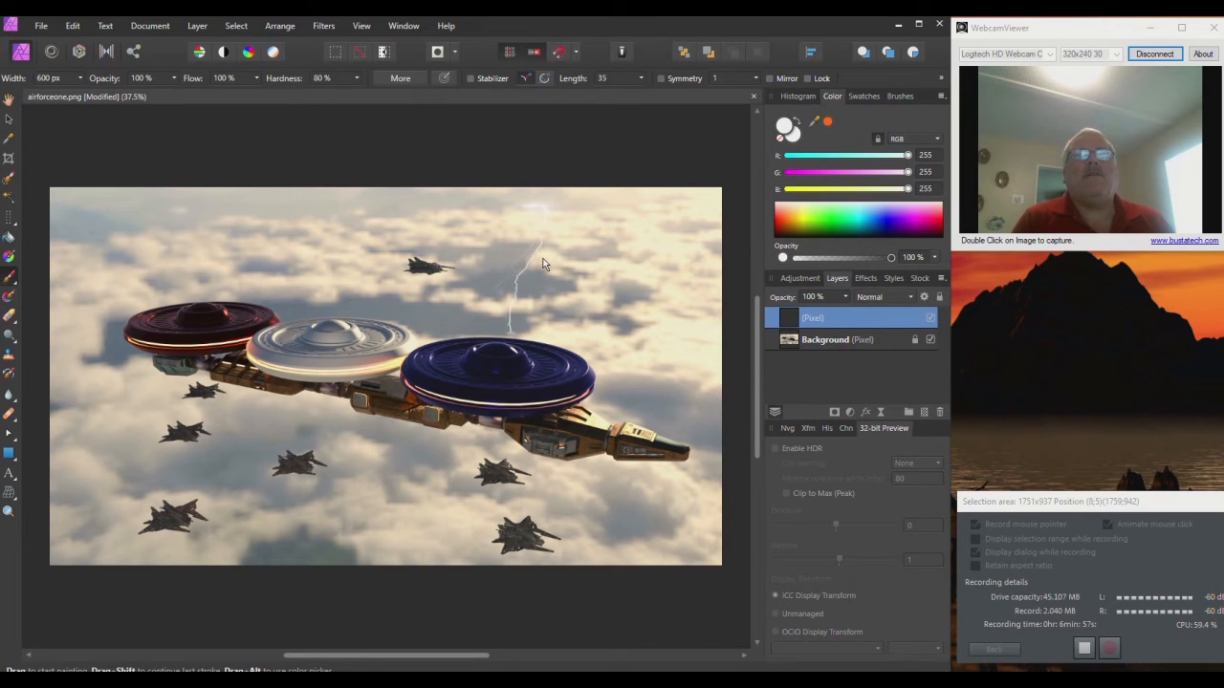
pyautogui.click(79, 77)
pyautogui.moveTo(79, 84); pyautogui.dragTo(91, 96)
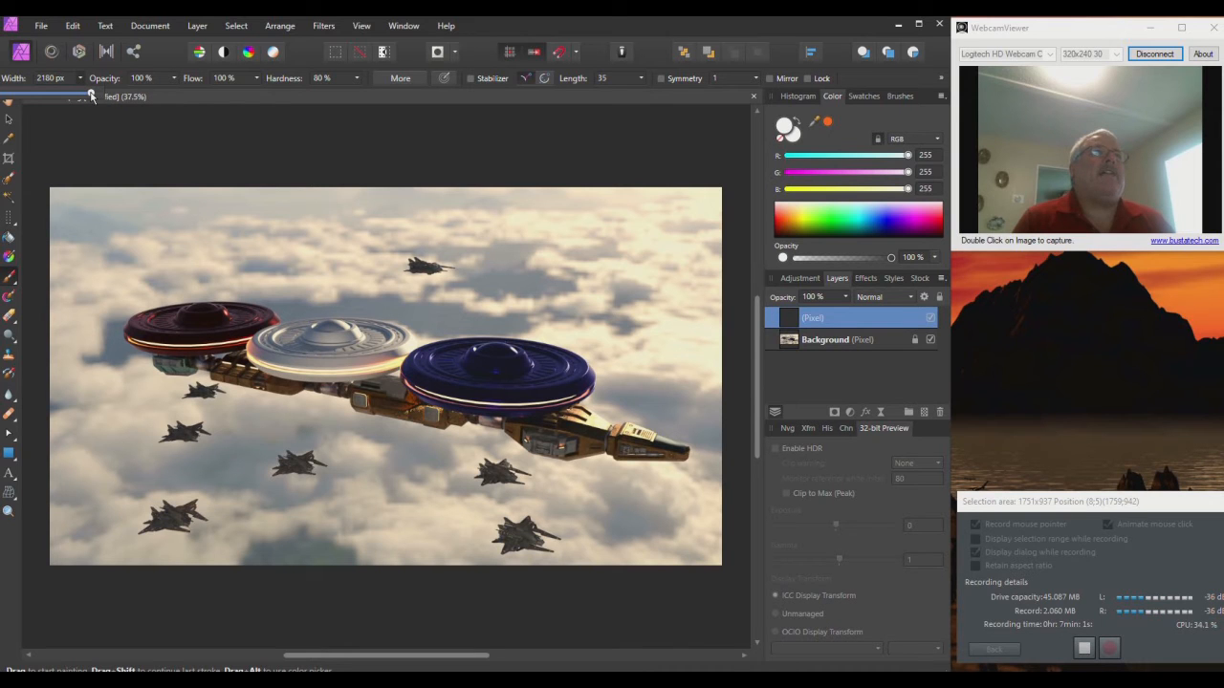
pyautogui.click(539, 239)
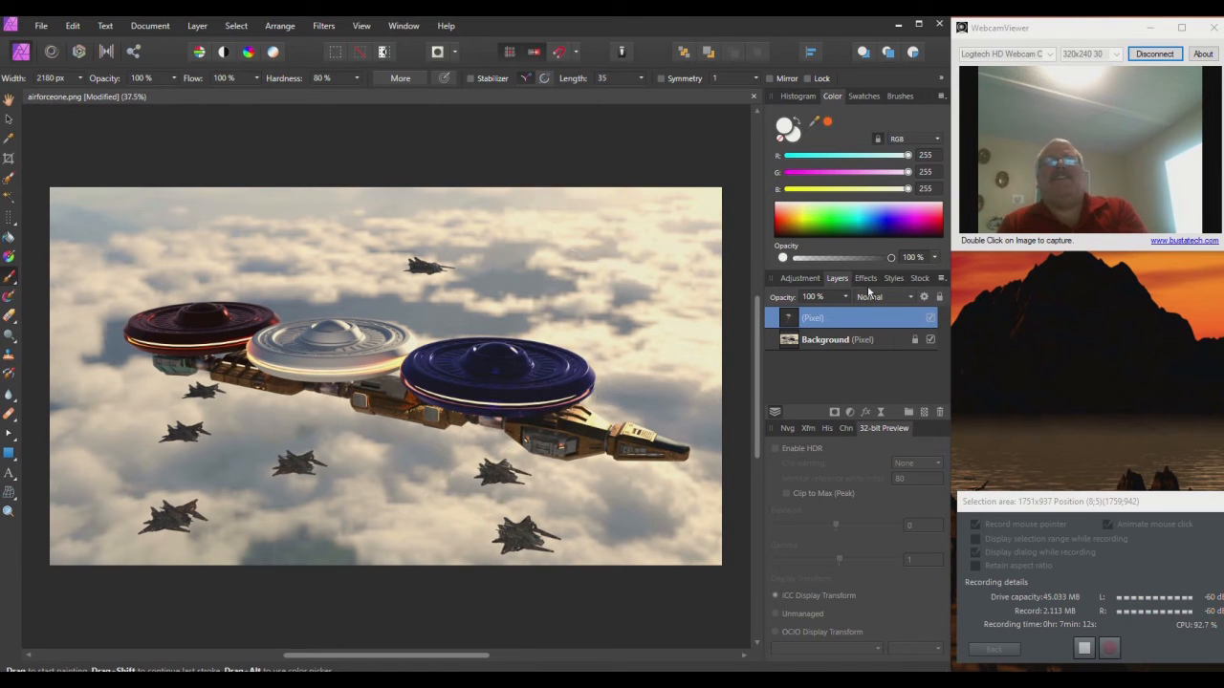
pyautogui.click(913, 98)
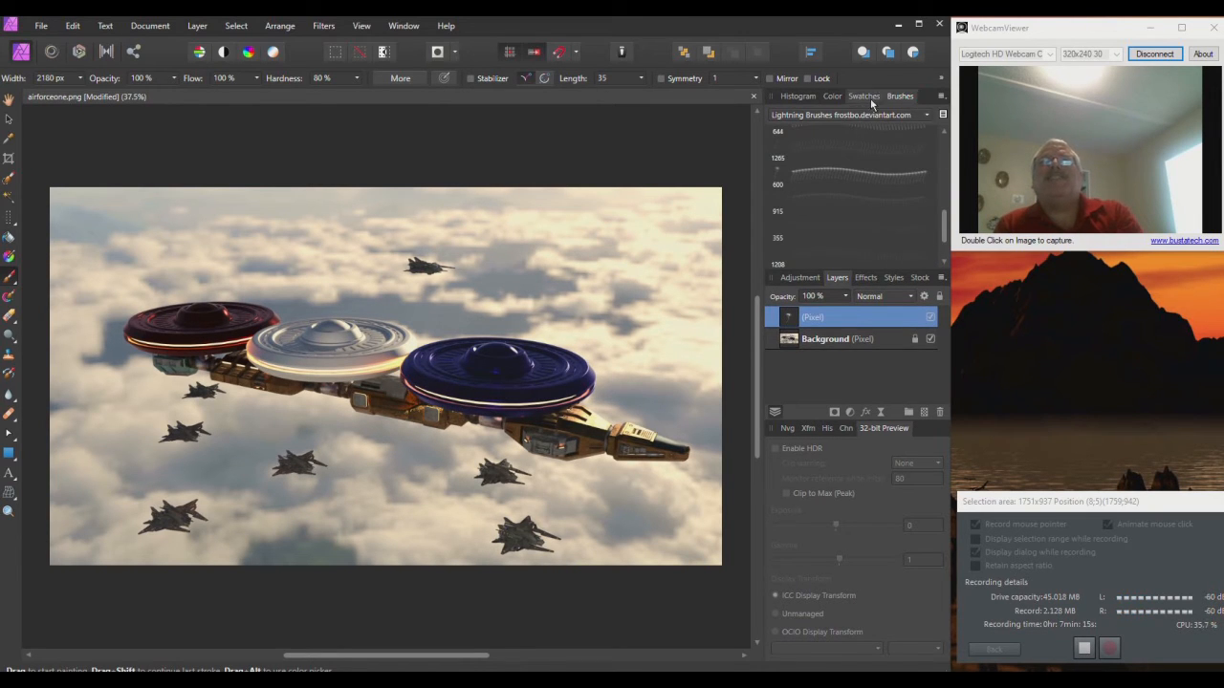
# Step: Load the 2500 px brush from SS-cloudsII and set the paint colour to orange (R255 G102 B25)
pyautogui.click(864, 115)
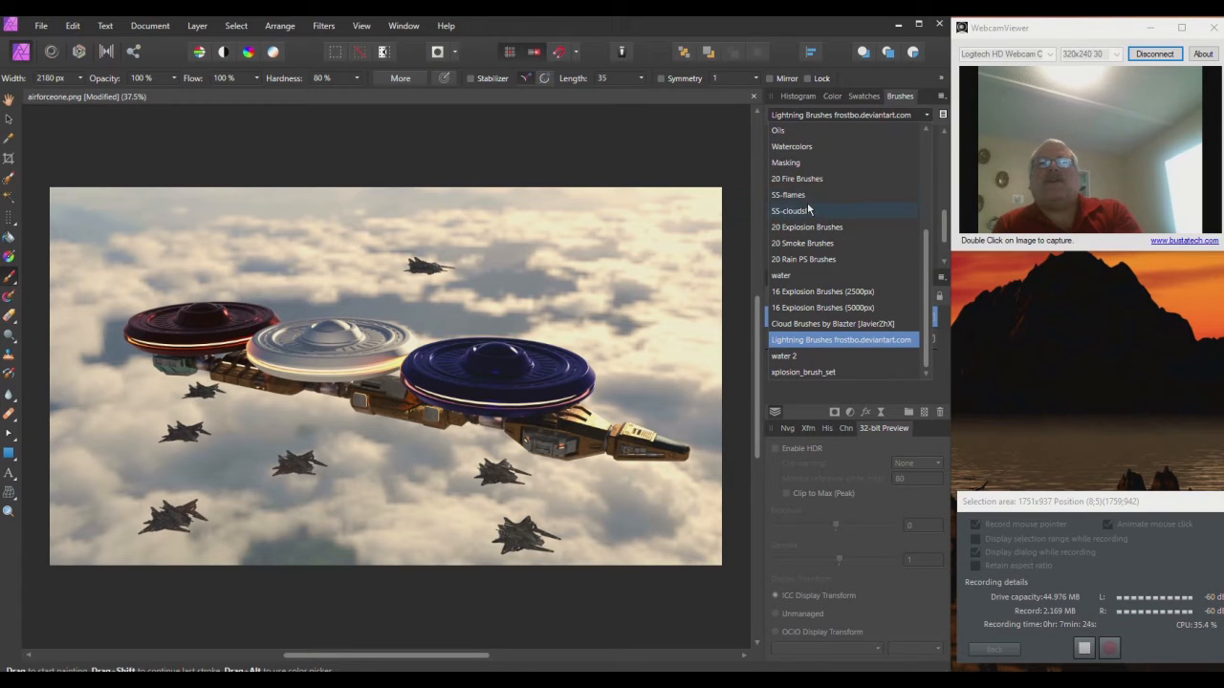
pyautogui.click(845, 212)
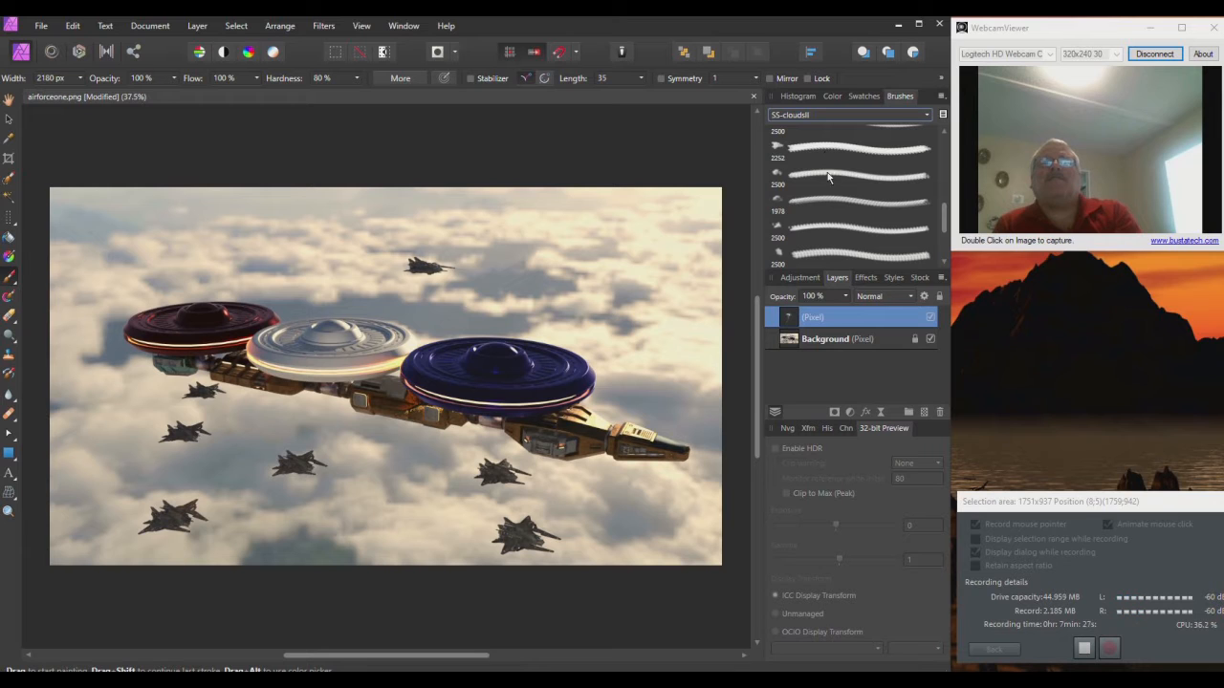
pyautogui.scroll(2, 822, 170)
pyautogui.scroll(3, 828, 158)
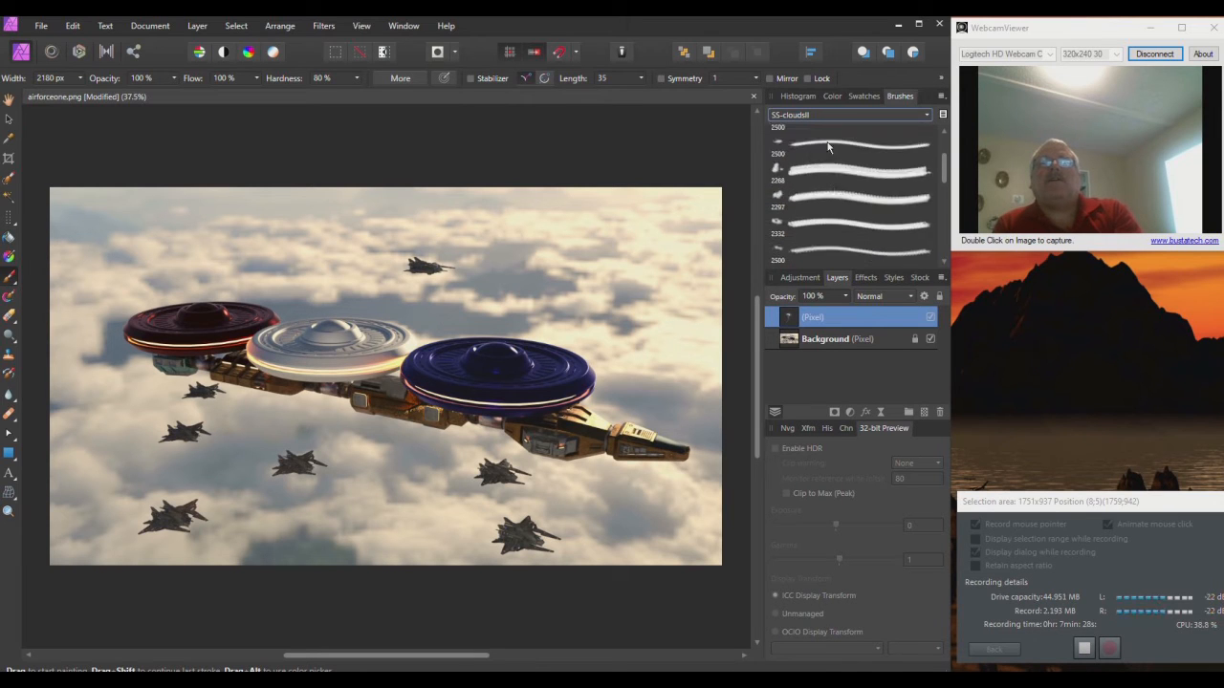
pyautogui.click(828, 162)
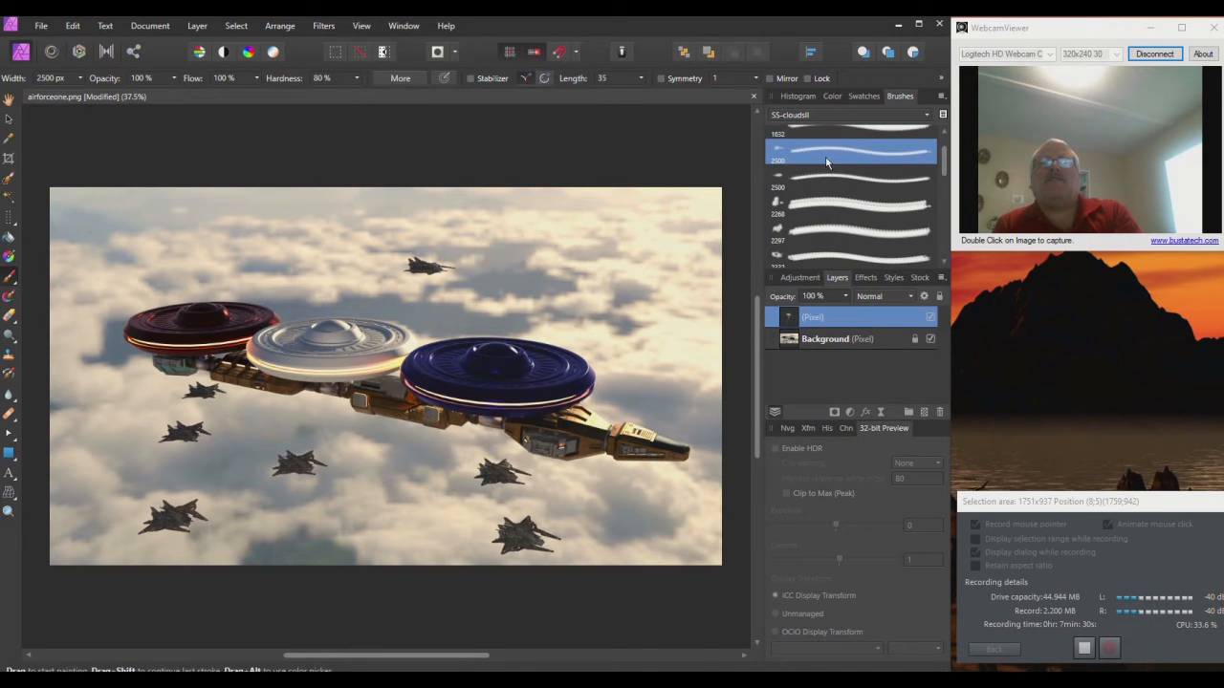
pyautogui.moveTo(531, 327)
pyautogui.mouseDown()
pyautogui.moveTo(490, 384)
pyautogui.moveTo(383, 423)
pyautogui.mouseUp()
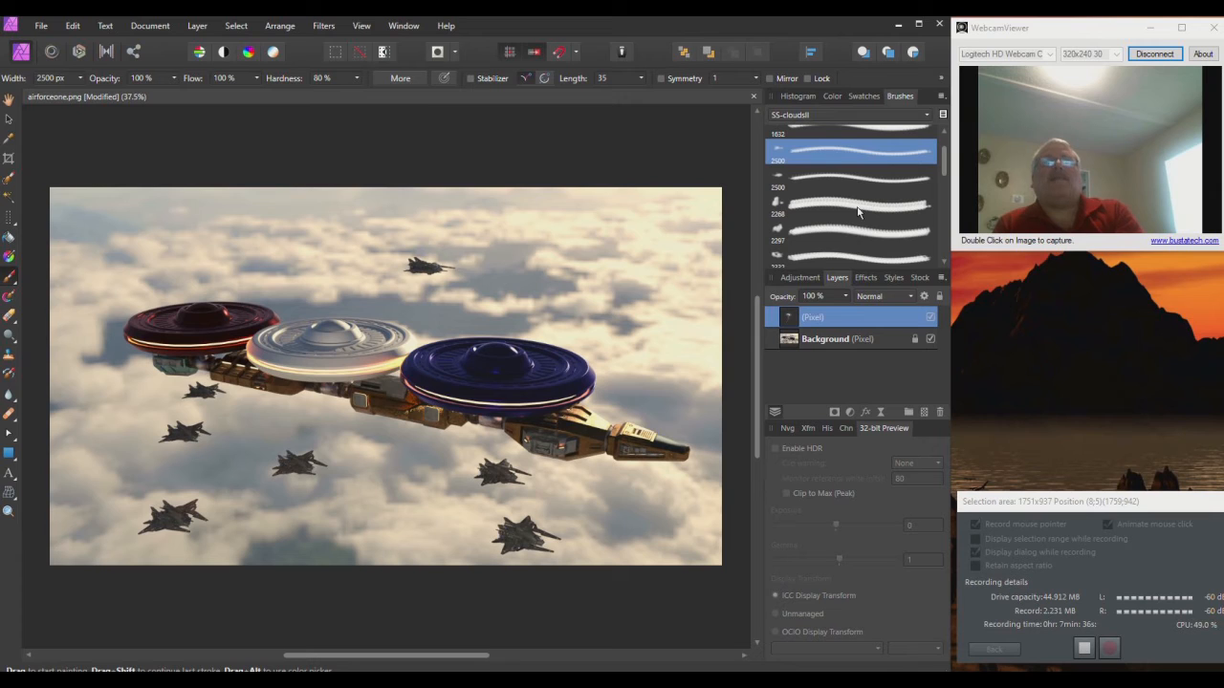
pyautogui.click(832, 95)
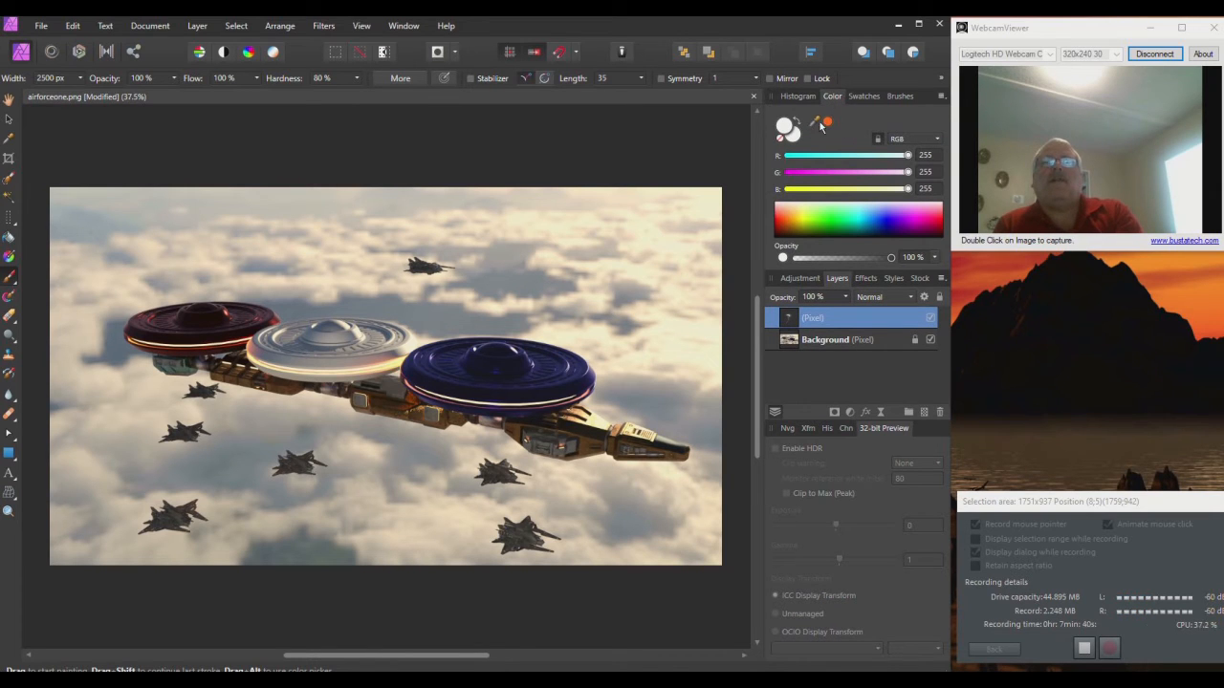
pyautogui.click(827, 123)
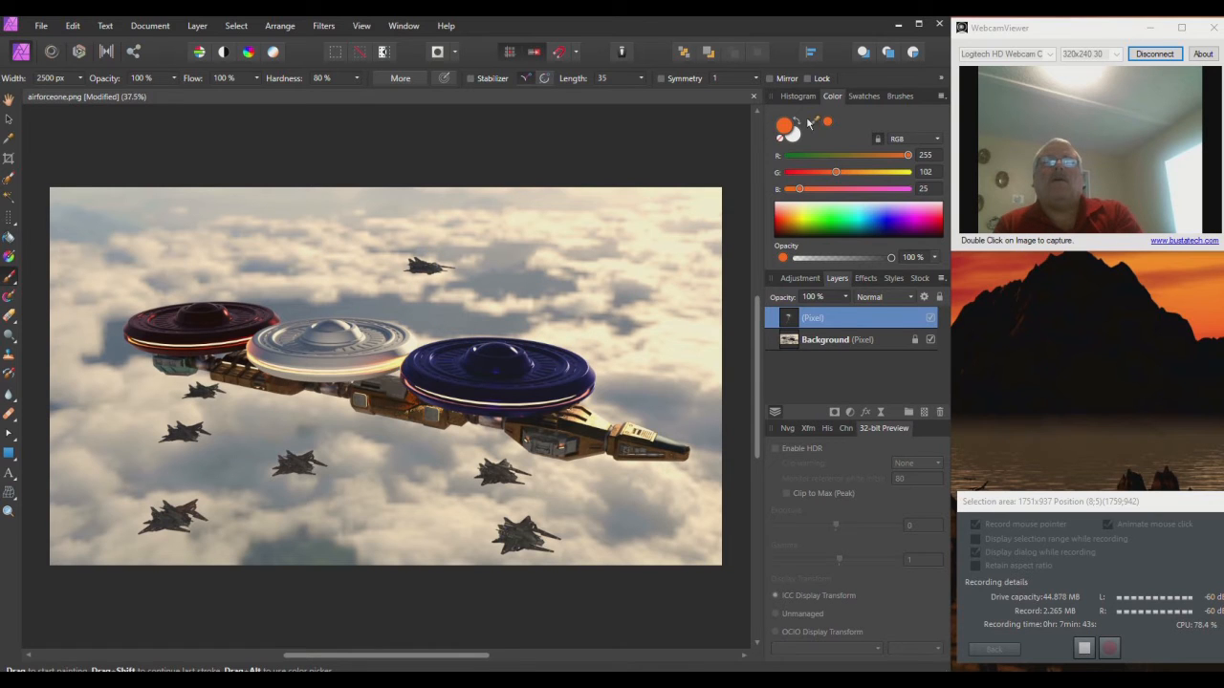
# Step: Sample a pale cloud colour and paint haze over the lower jets, blue saucer and ship's nose
pyautogui.moveTo(813, 125)
pyautogui.mouseDown()
pyautogui.moveTo(620, 219)
pyautogui.moveTo(594, 246)
pyautogui.moveTo(517, 234)
pyautogui.moveTo(517, 246)
pyautogui.mouseUp()
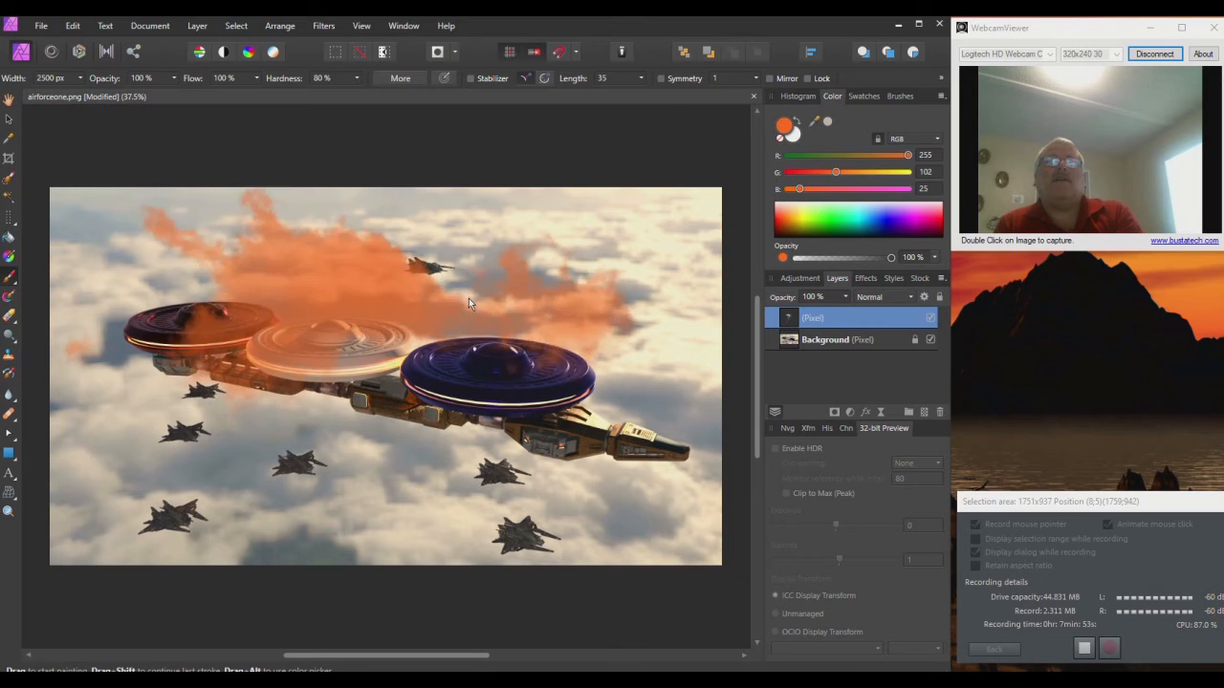
pyautogui.click(827, 121)
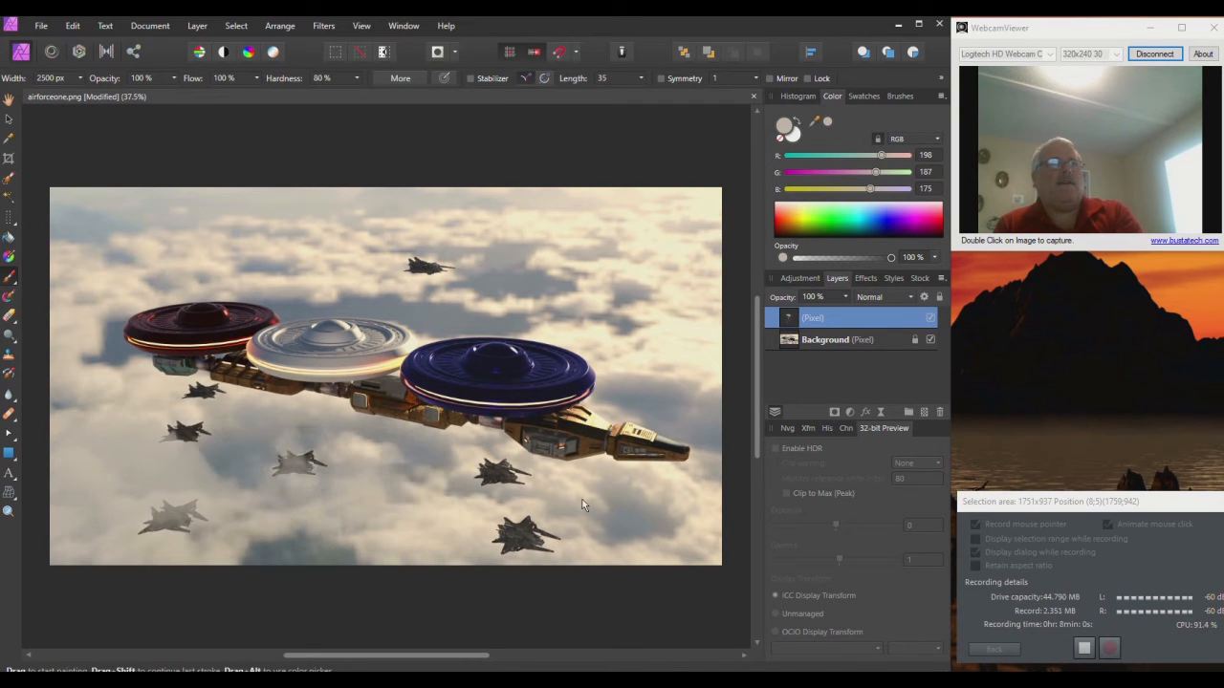
pyautogui.click(716, 497)
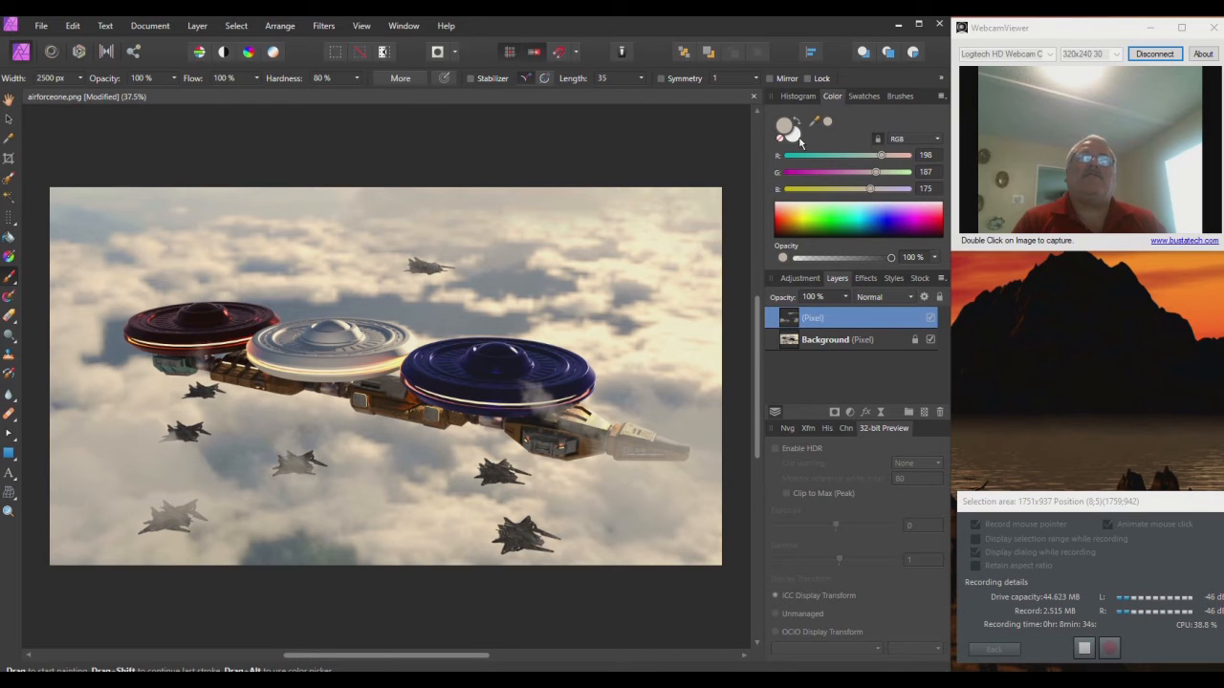
pyautogui.click(791, 134)
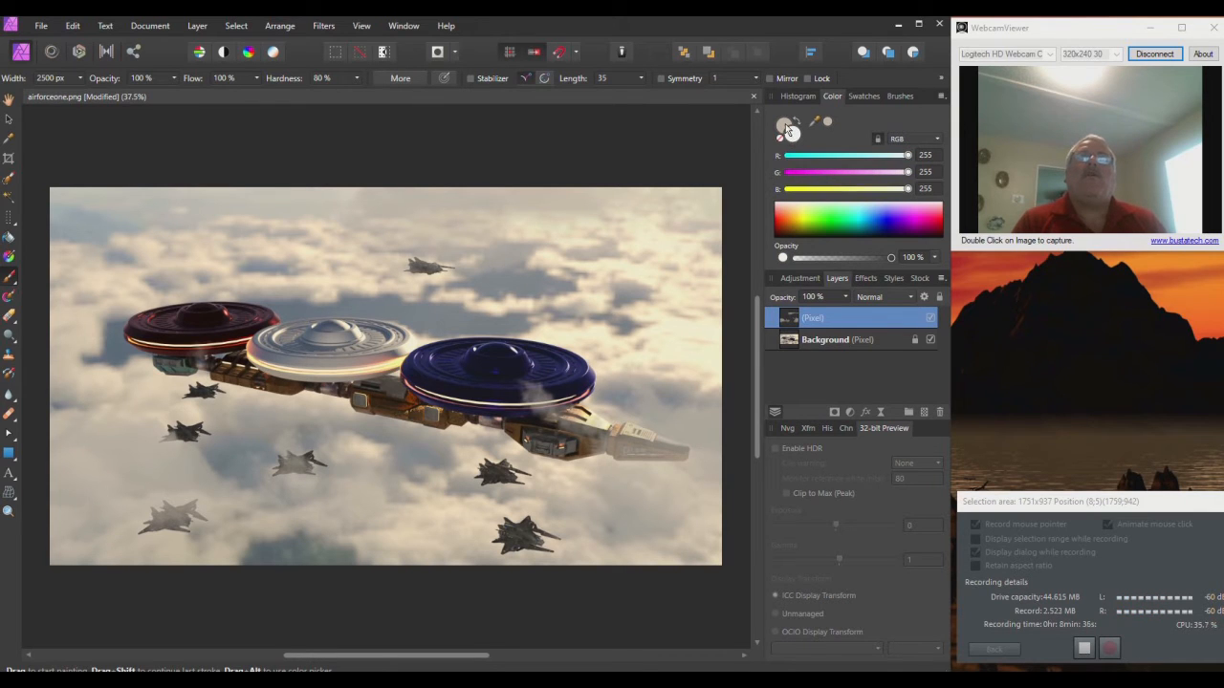
pyautogui.click(789, 130)
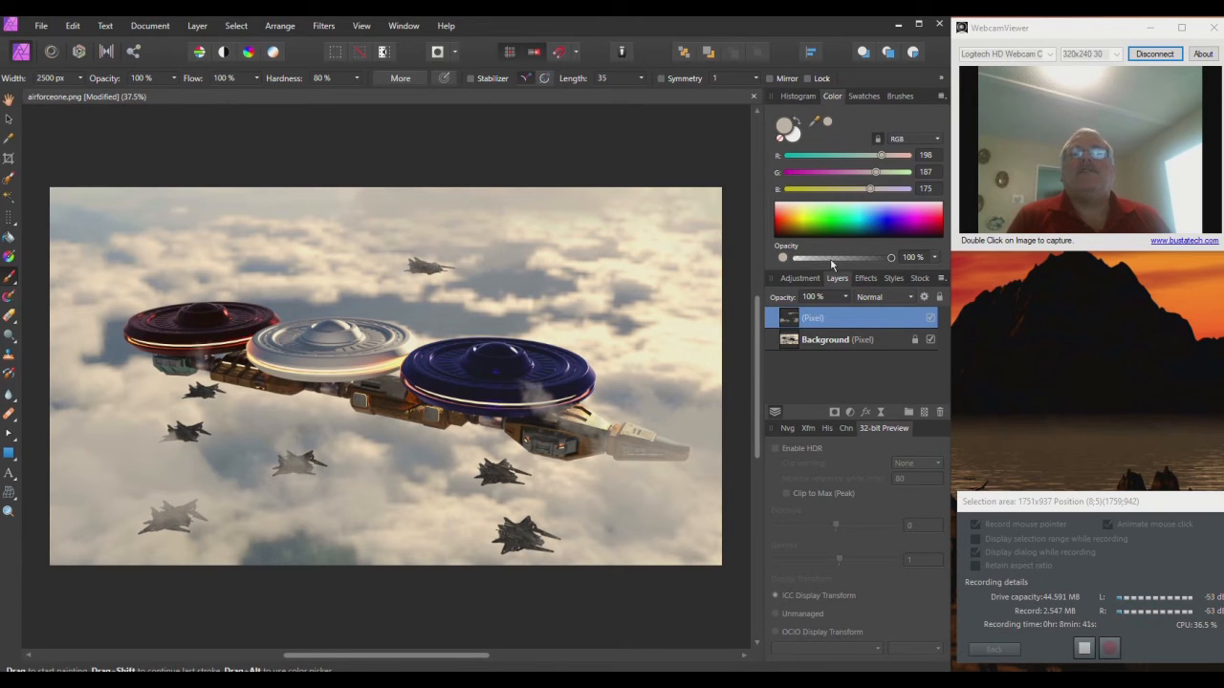
# Step: Make the Background layer active and bring up the layer effects settings
pyautogui.click(832, 340)
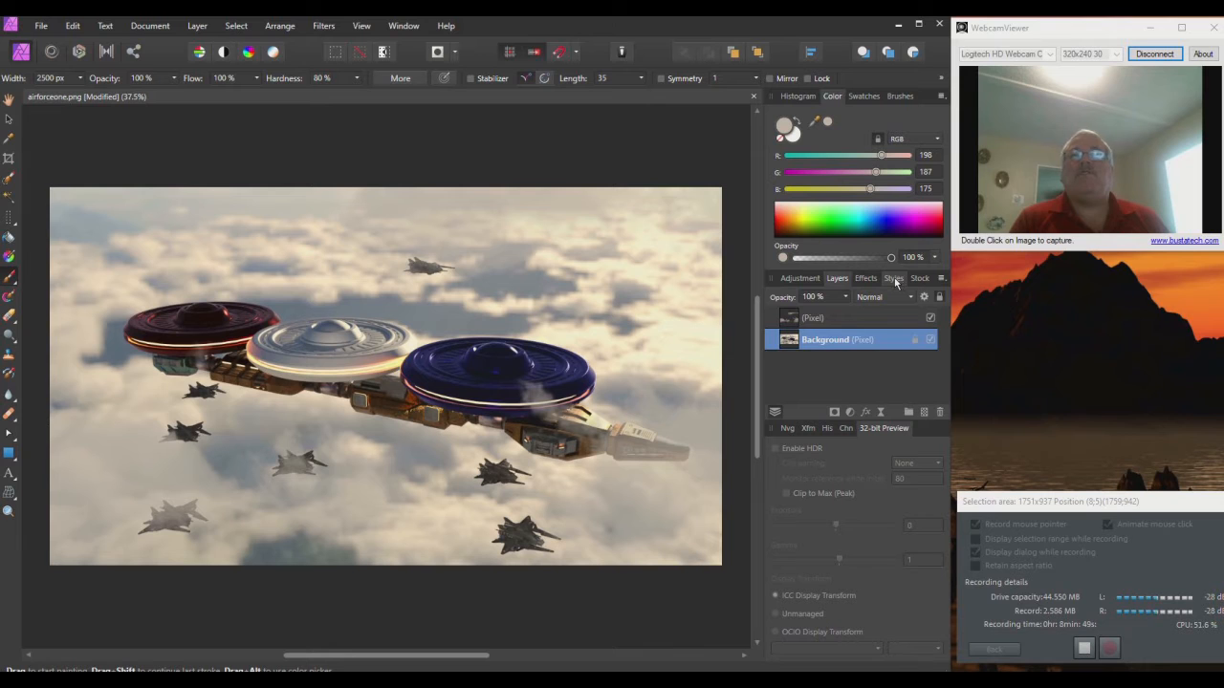
pyautogui.click(895, 281)
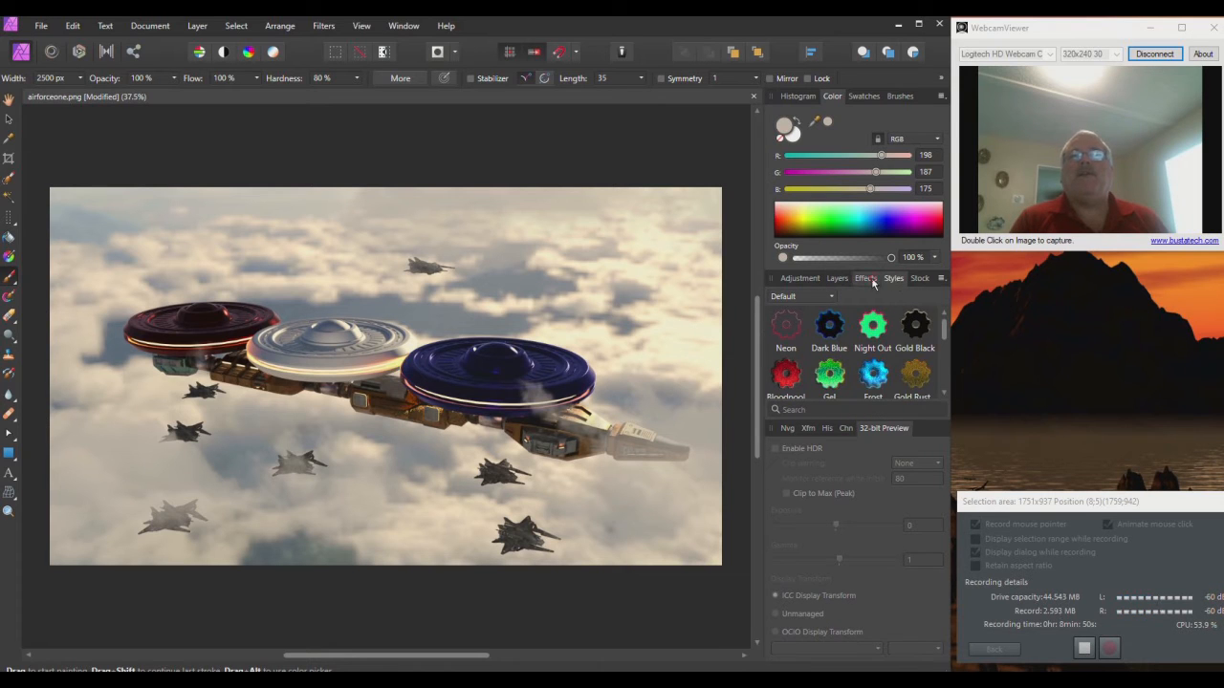
pyautogui.click(865, 279)
# Step: Browse the Styles and Stock panels before returning to the Effects panel
pyautogui.scroll(-3, 837, 330)
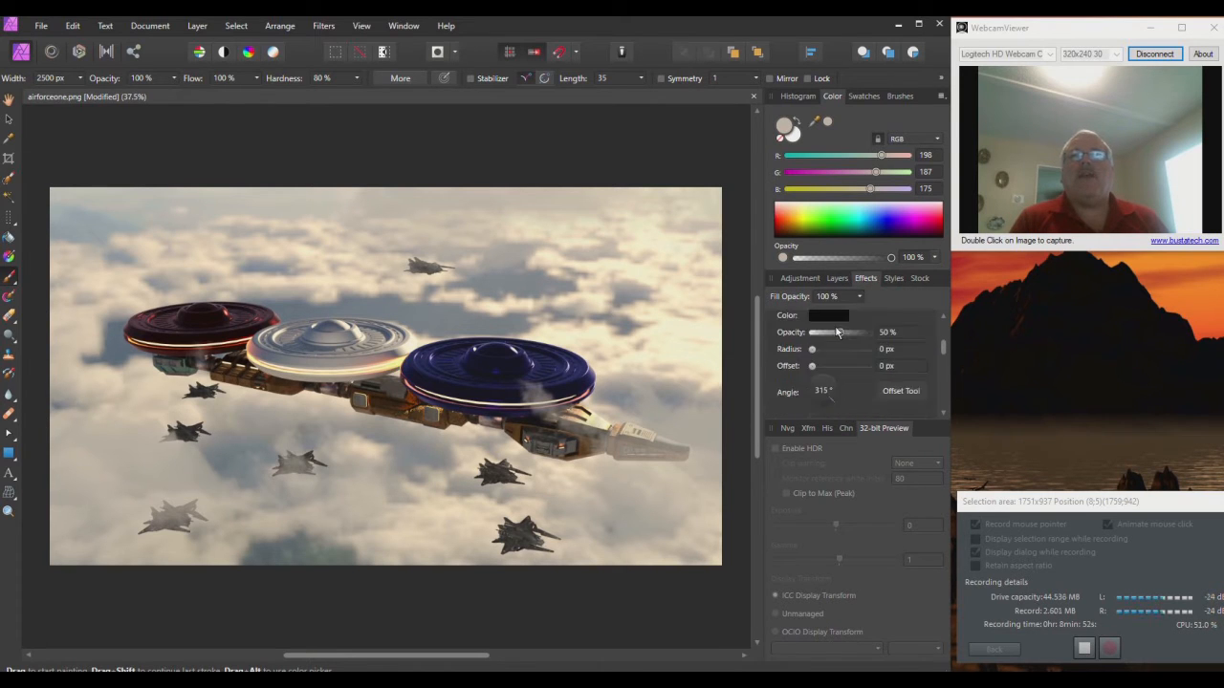
pyautogui.scroll(3, 835, 340)
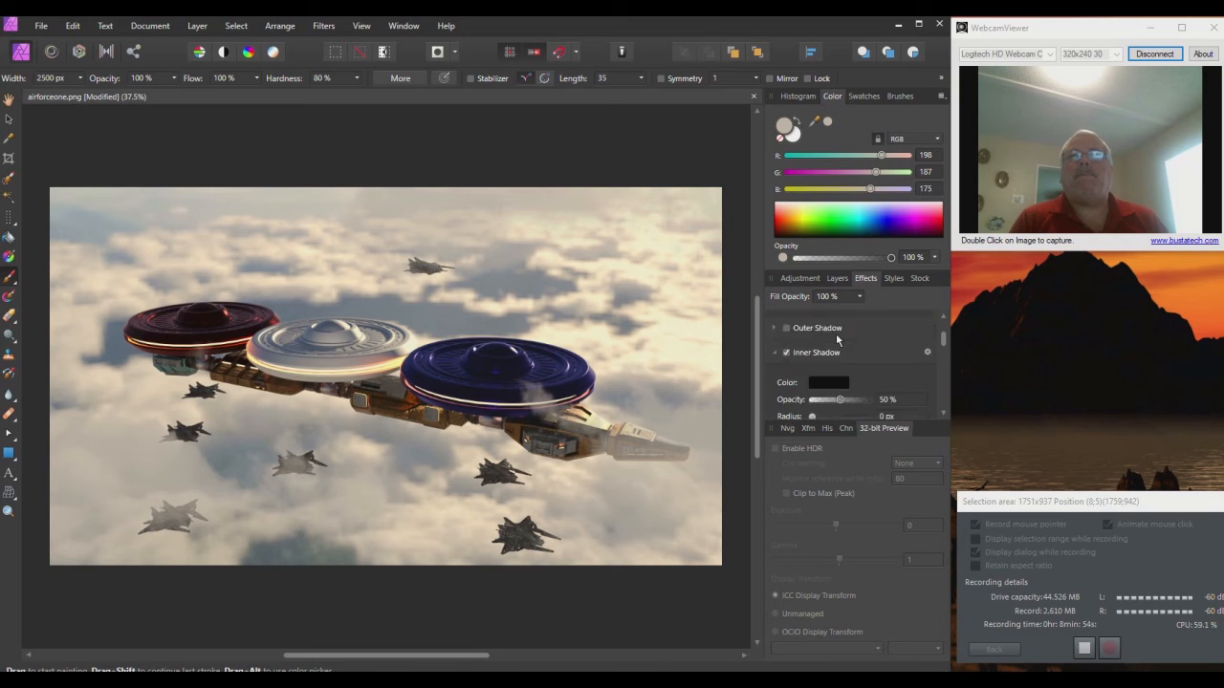
pyautogui.click(896, 279)
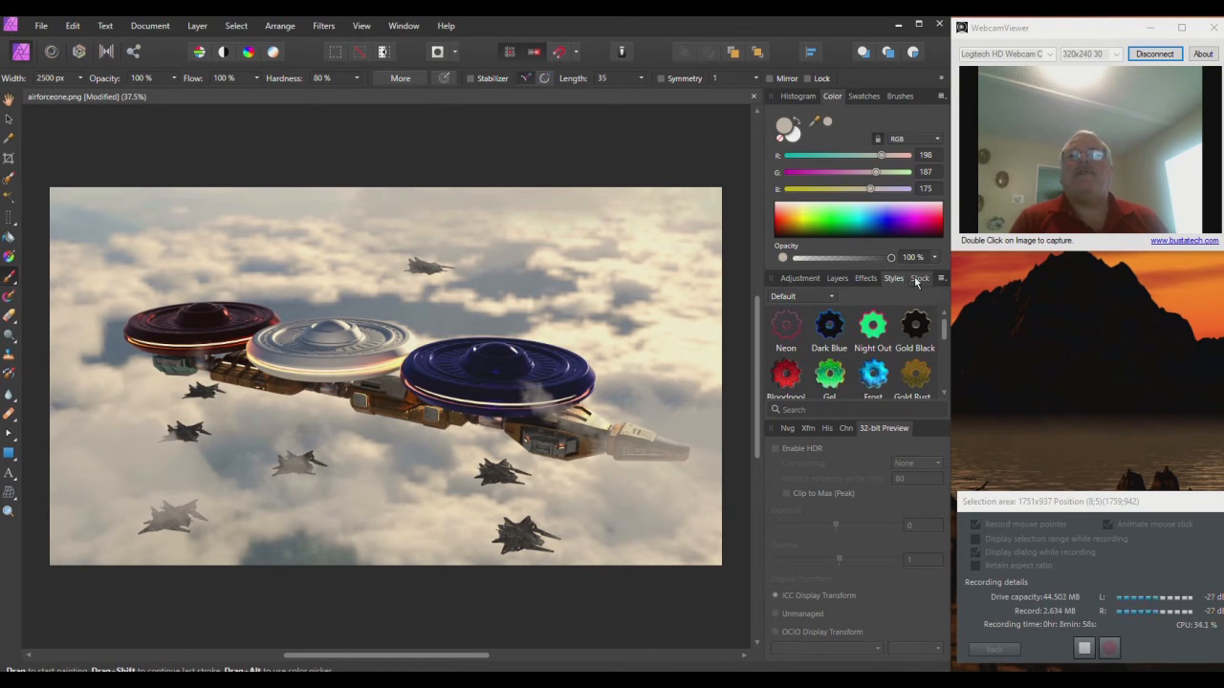
pyautogui.scroll(-1, 875, 356)
pyautogui.scroll(-1, 875, 357)
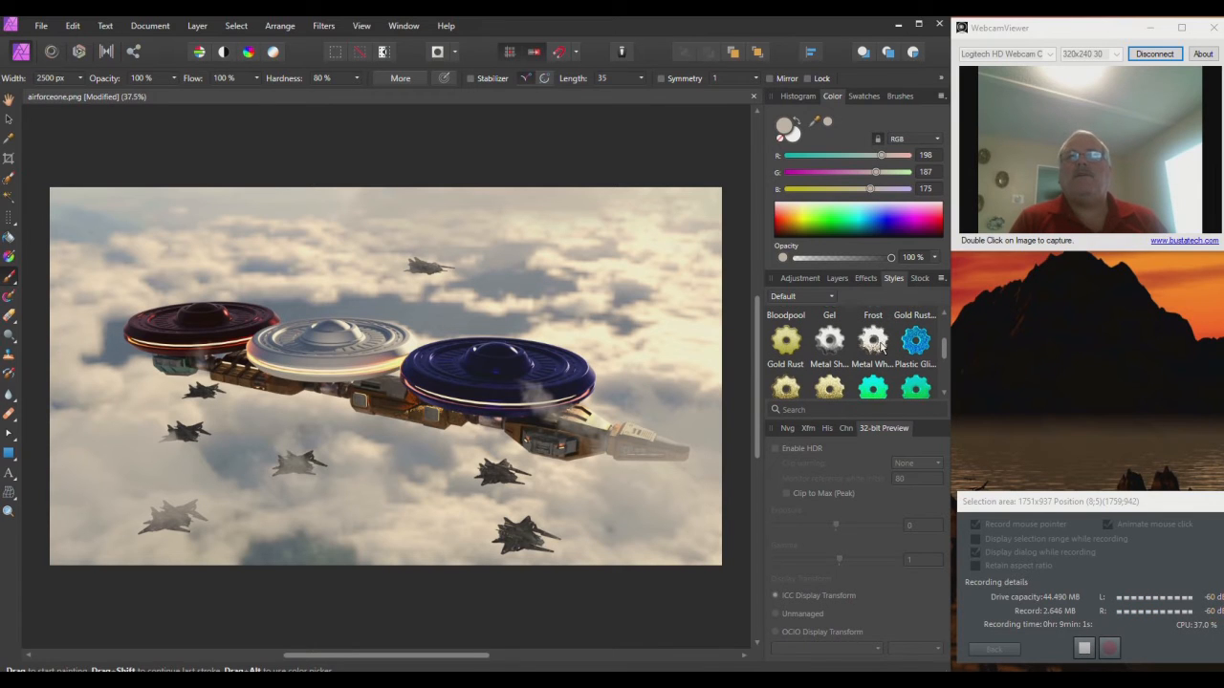
pyautogui.click(918, 280)
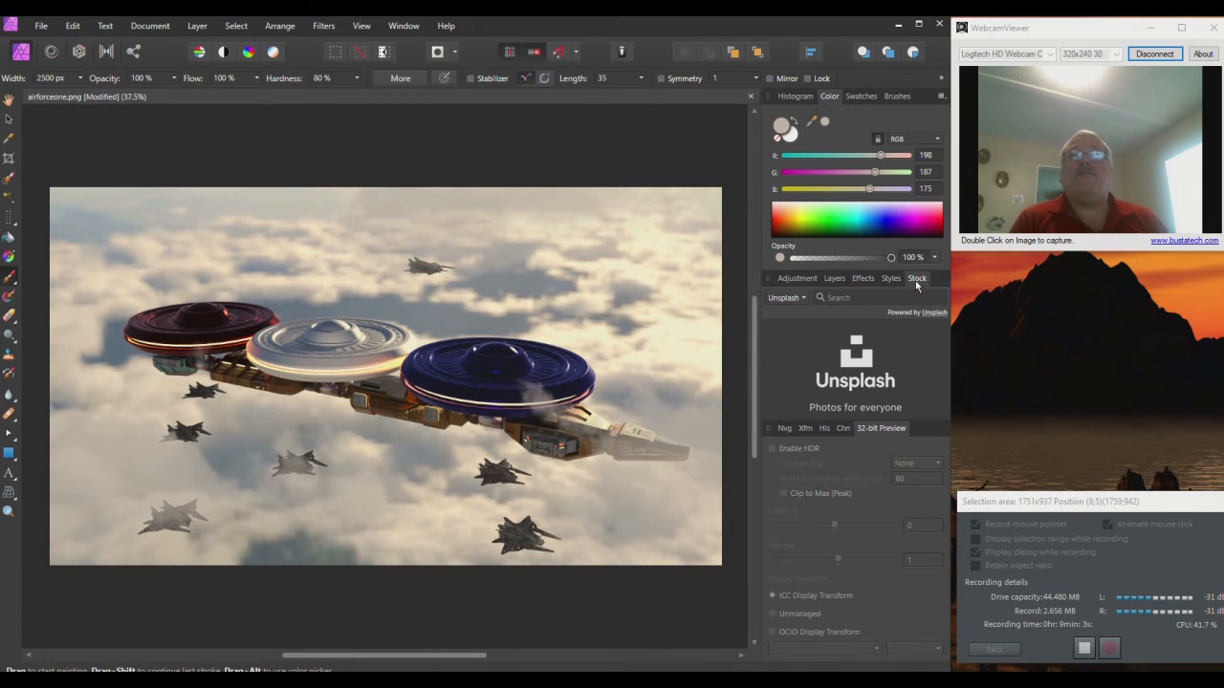
pyautogui.click(863, 278)
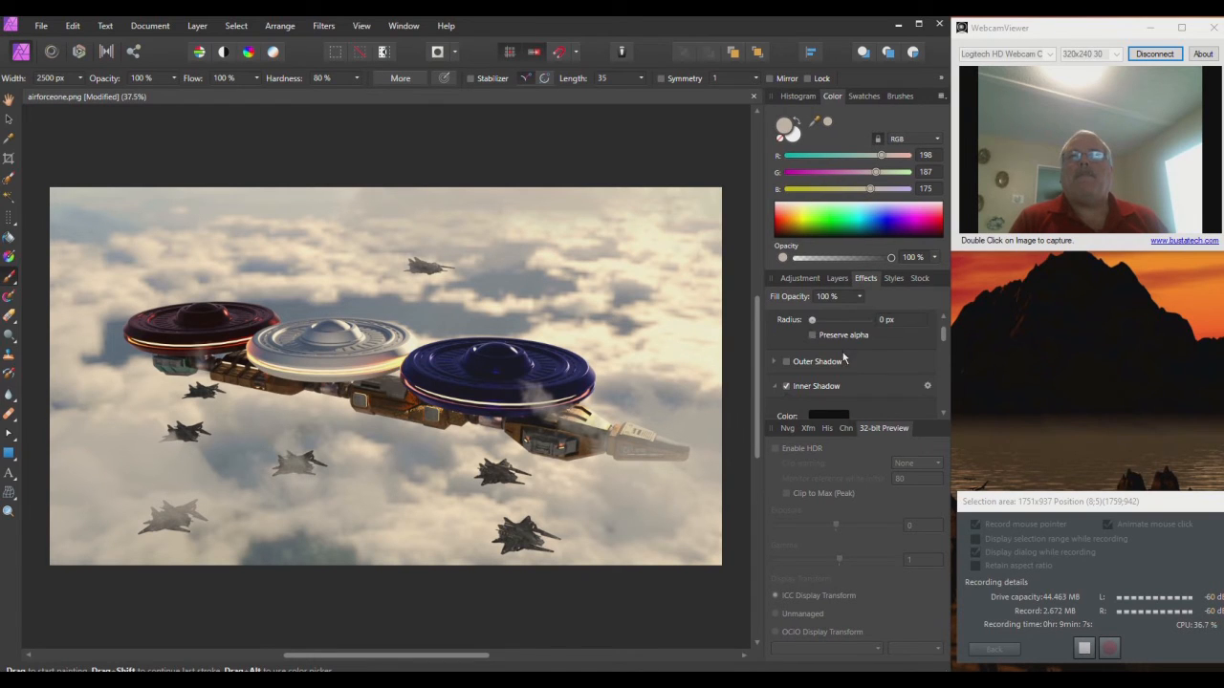
# Step: Enable a black Color Overlay effect, fade it to 0% opacity, and collapse it
pyautogui.scroll(-4, 841, 370)
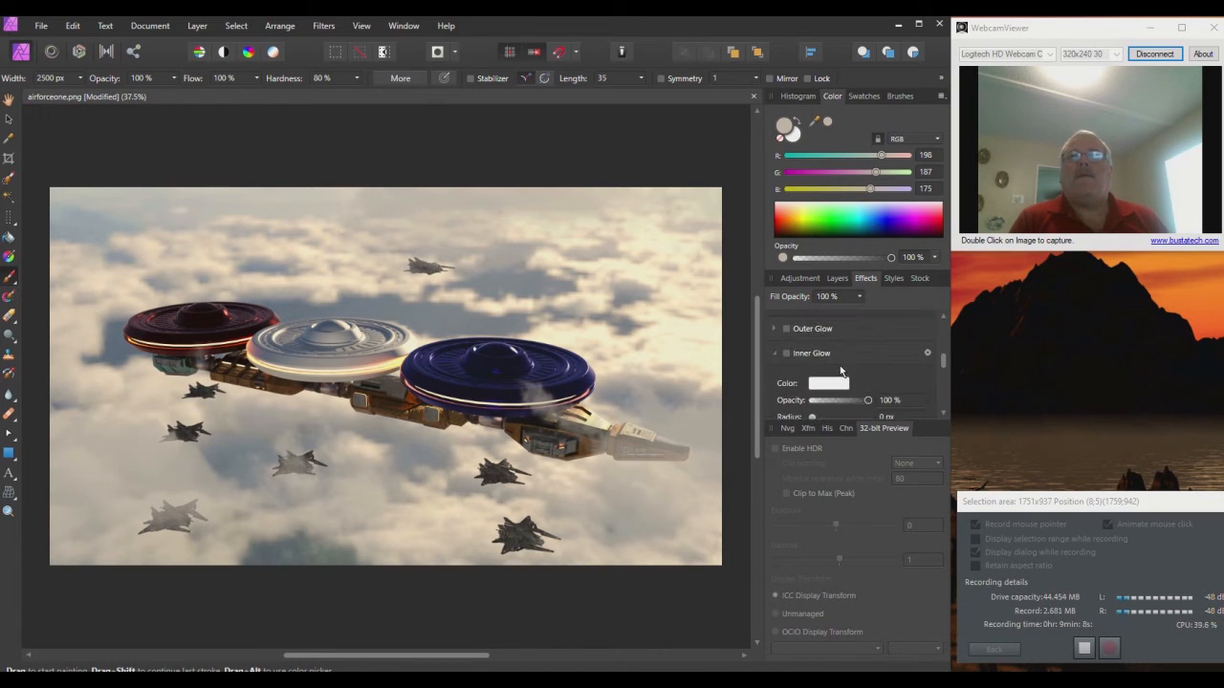
pyautogui.scroll(-3, 840, 370)
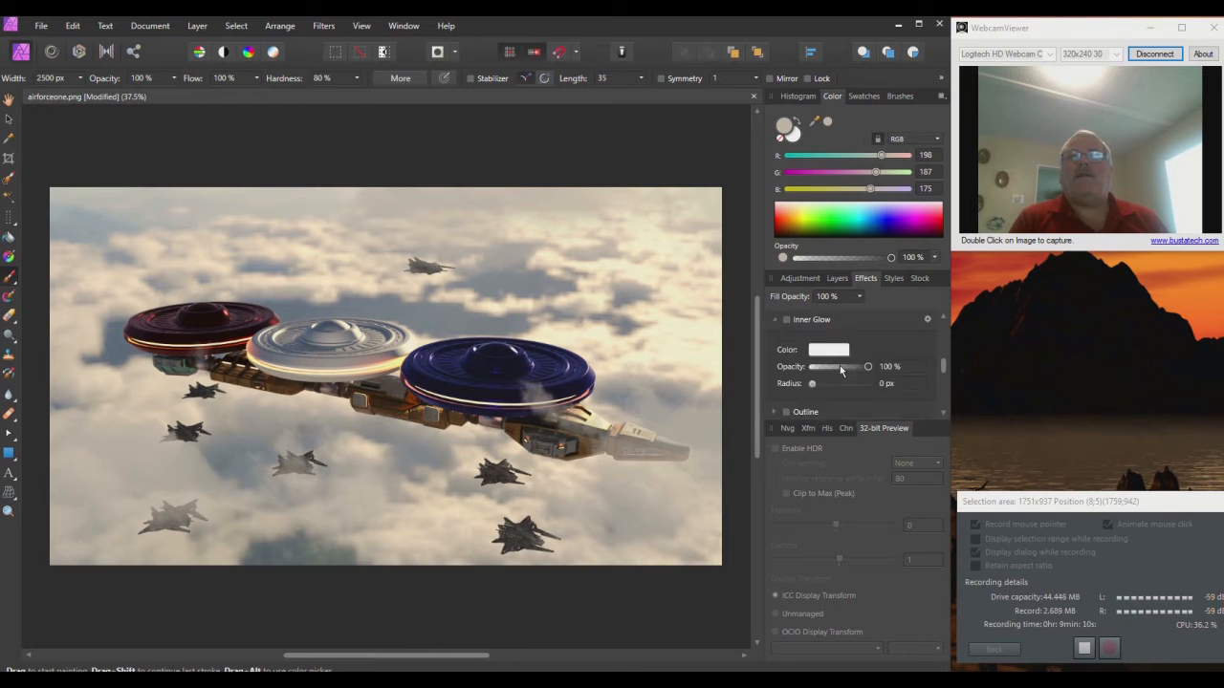
pyautogui.scroll(-3, 840, 368)
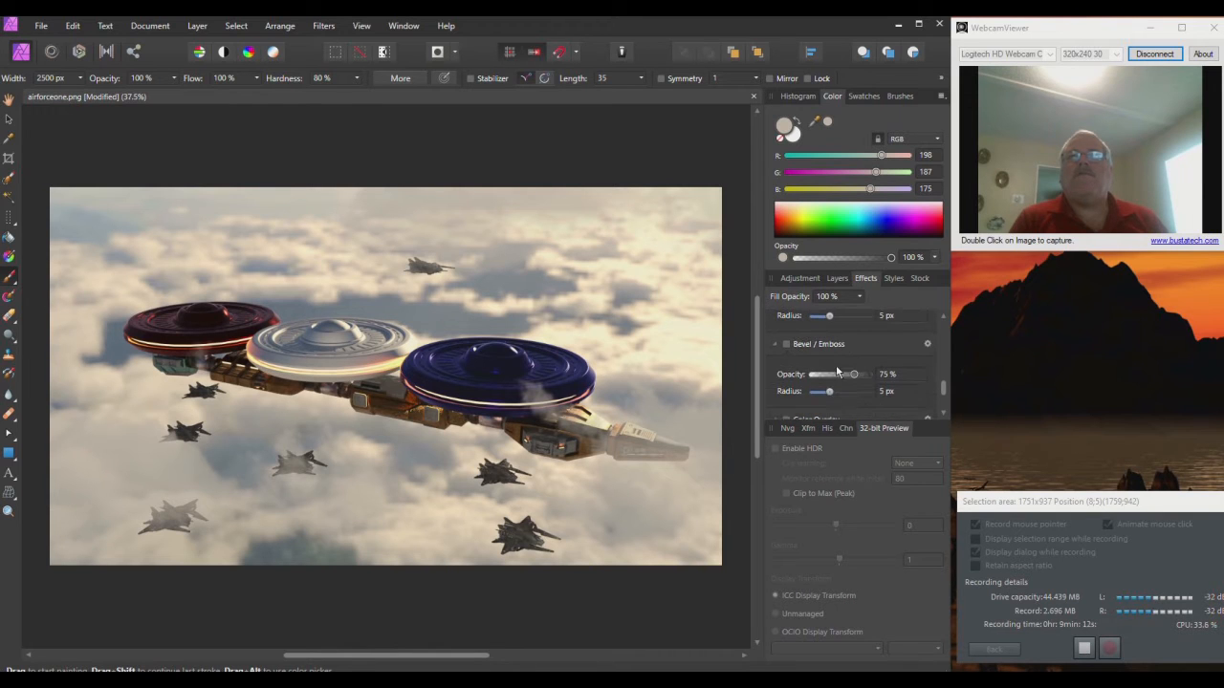
pyautogui.scroll(-2, 837, 371)
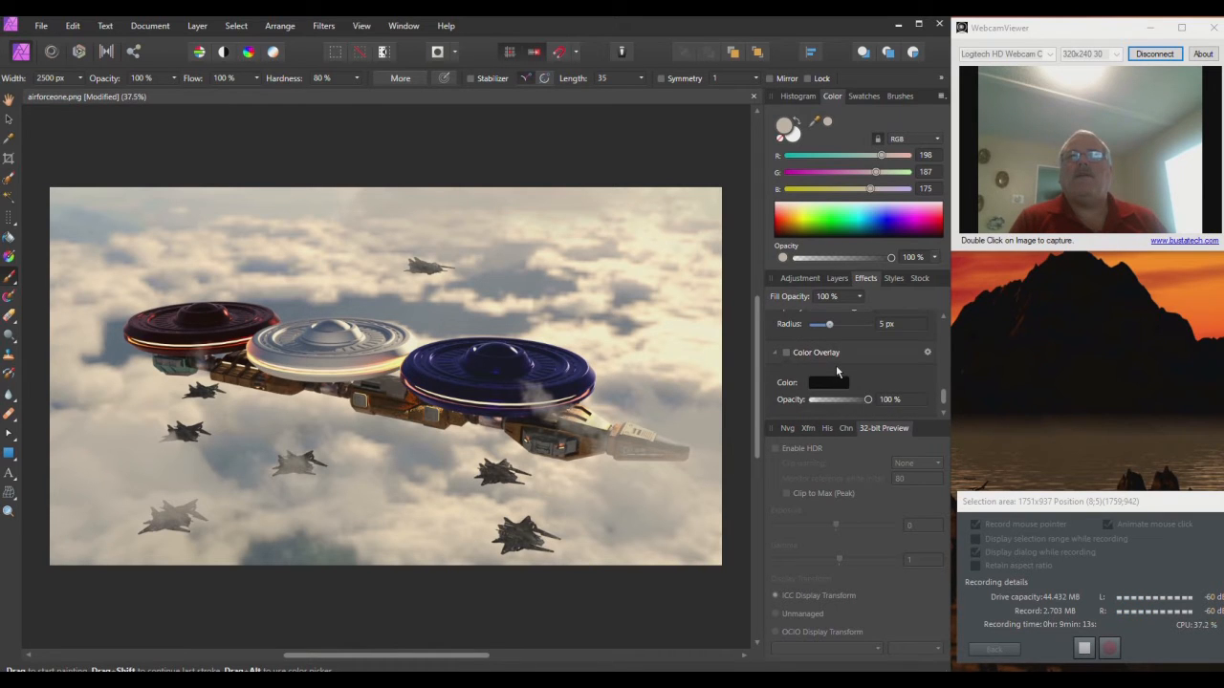
pyautogui.scroll(-1, 837, 371)
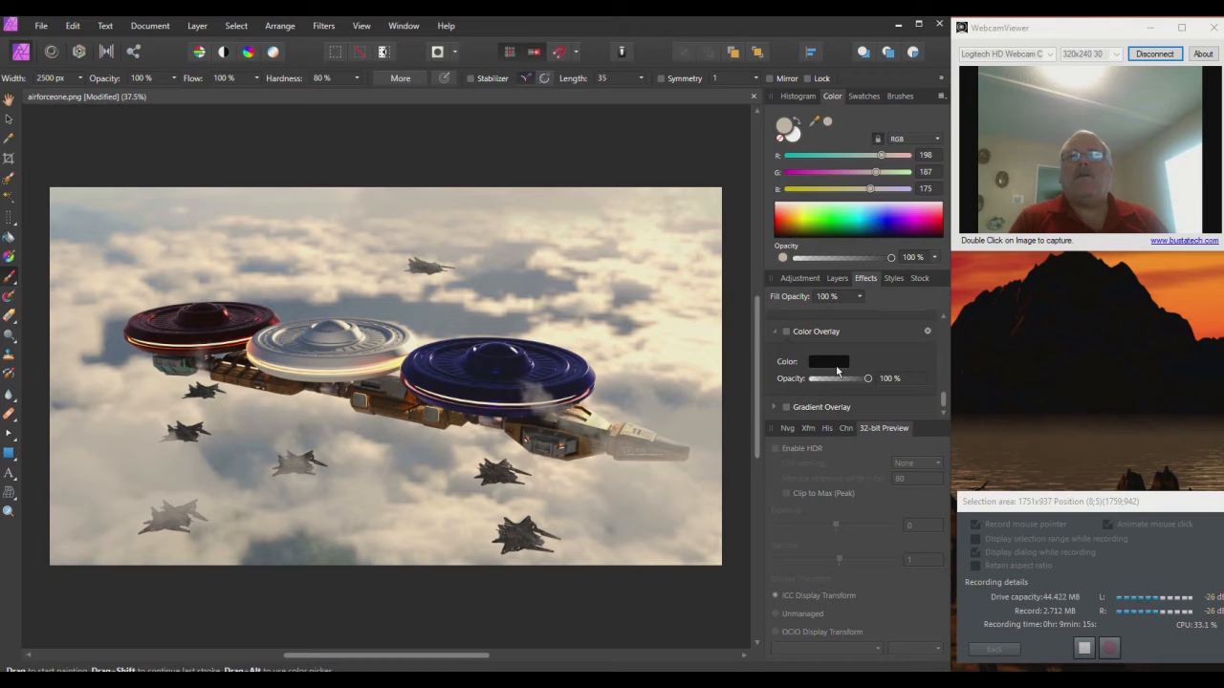
pyautogui.click(787, 332)
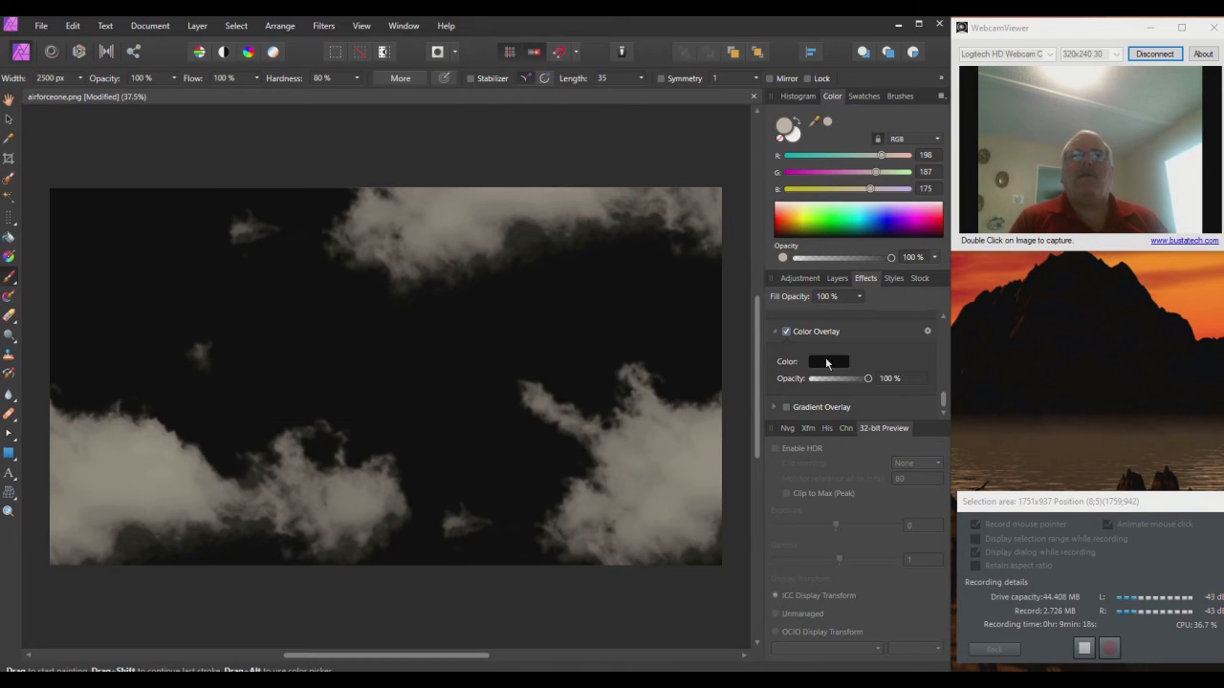
pyautogui.moveTo(867, 379); pyautogui.dragTo(801, 380)
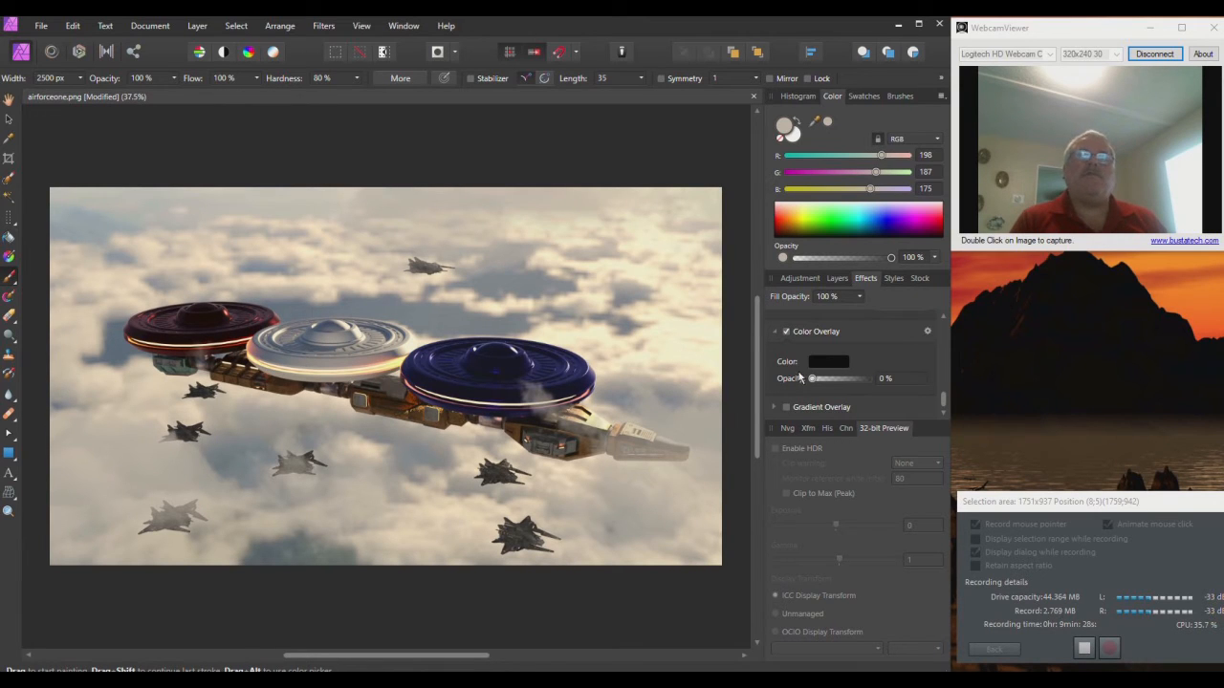
pyautogui.click(785, 332)
# Step: Show the Adjustment panel's list of adjustments
pyautogui.scroll(3, 805, 340)
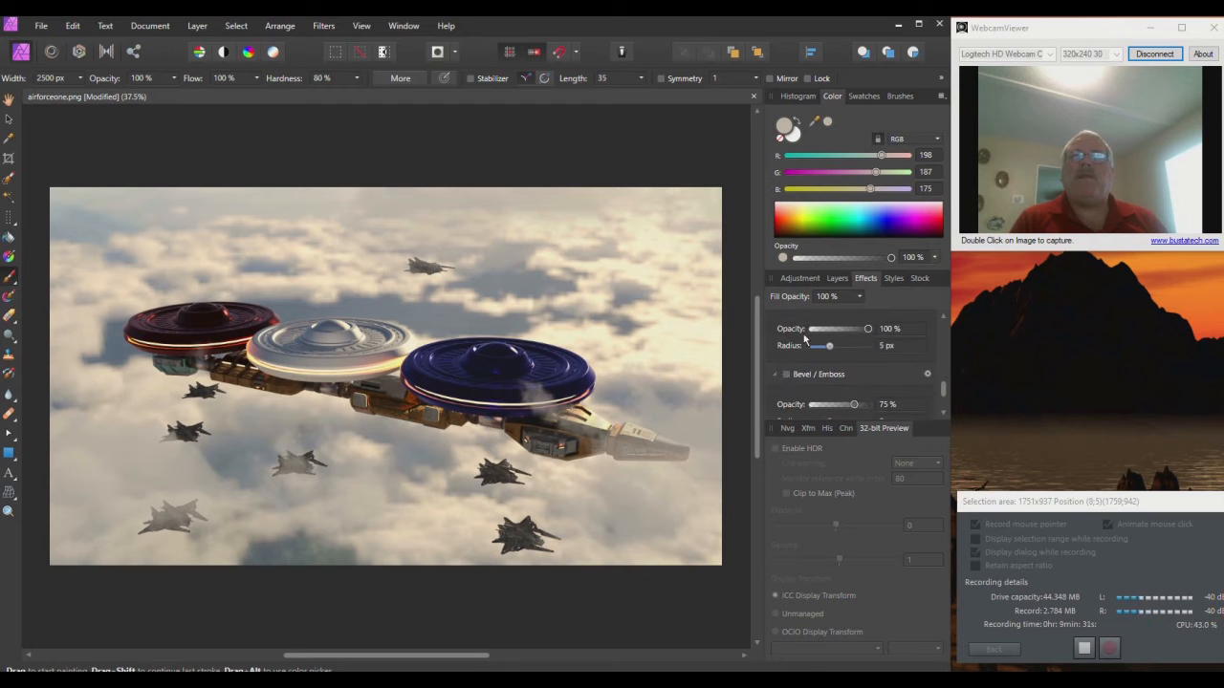
pyautogui.scroll(5, 801, 336)
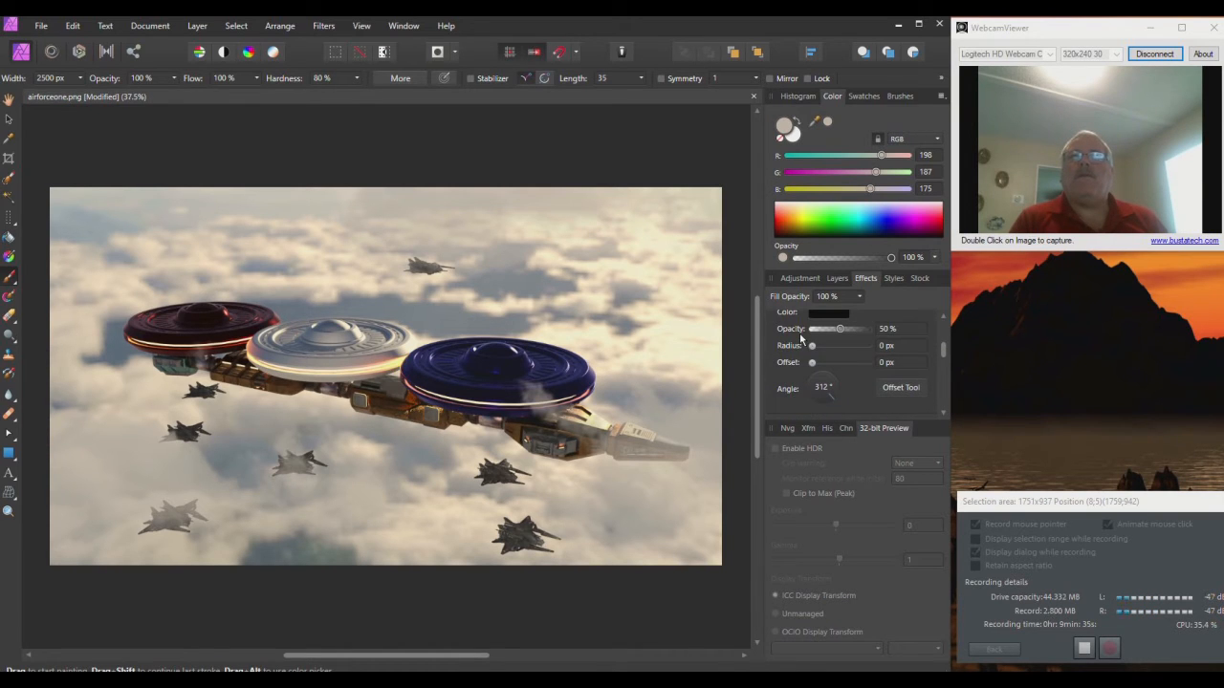
pyautogui.click(799, 279)
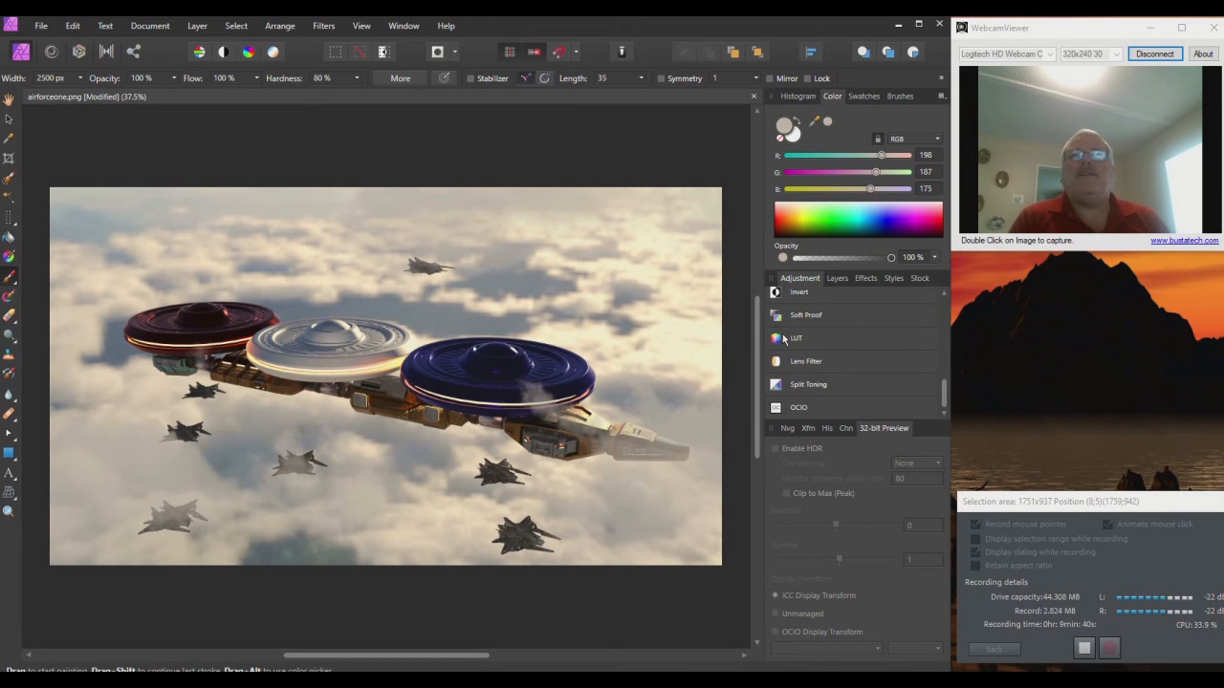
pyautogui.scroll(5, 842, 346)
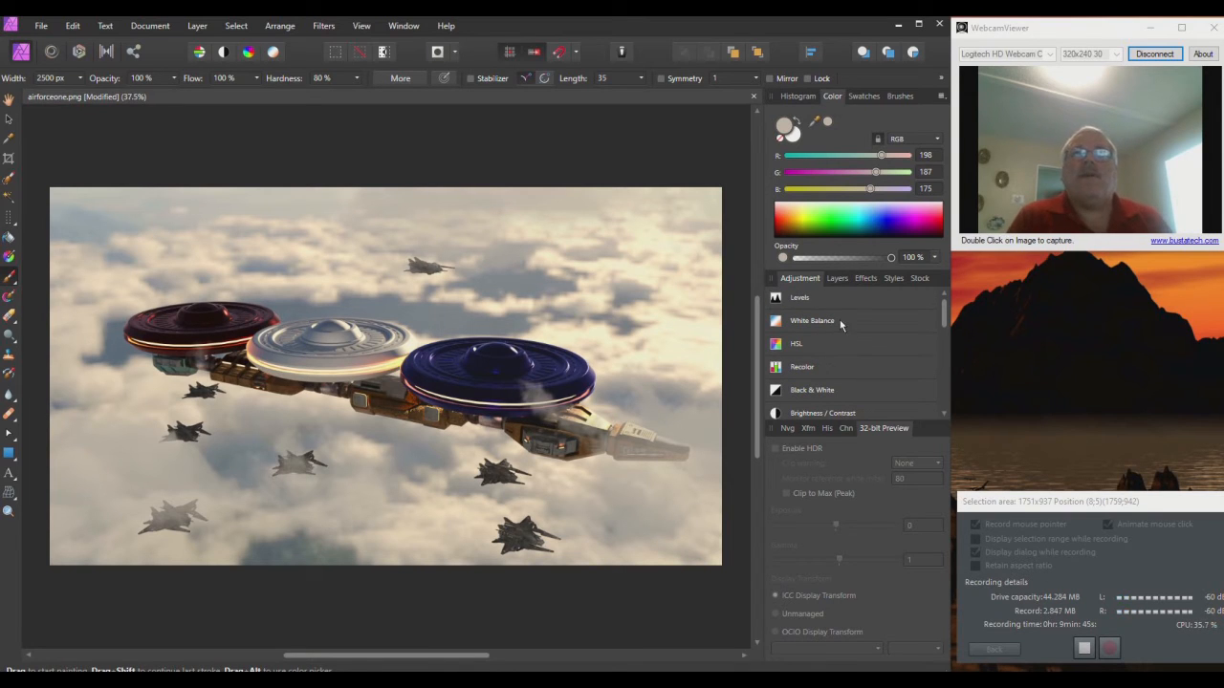
pyautogui.scroll(-1, 824, 344)
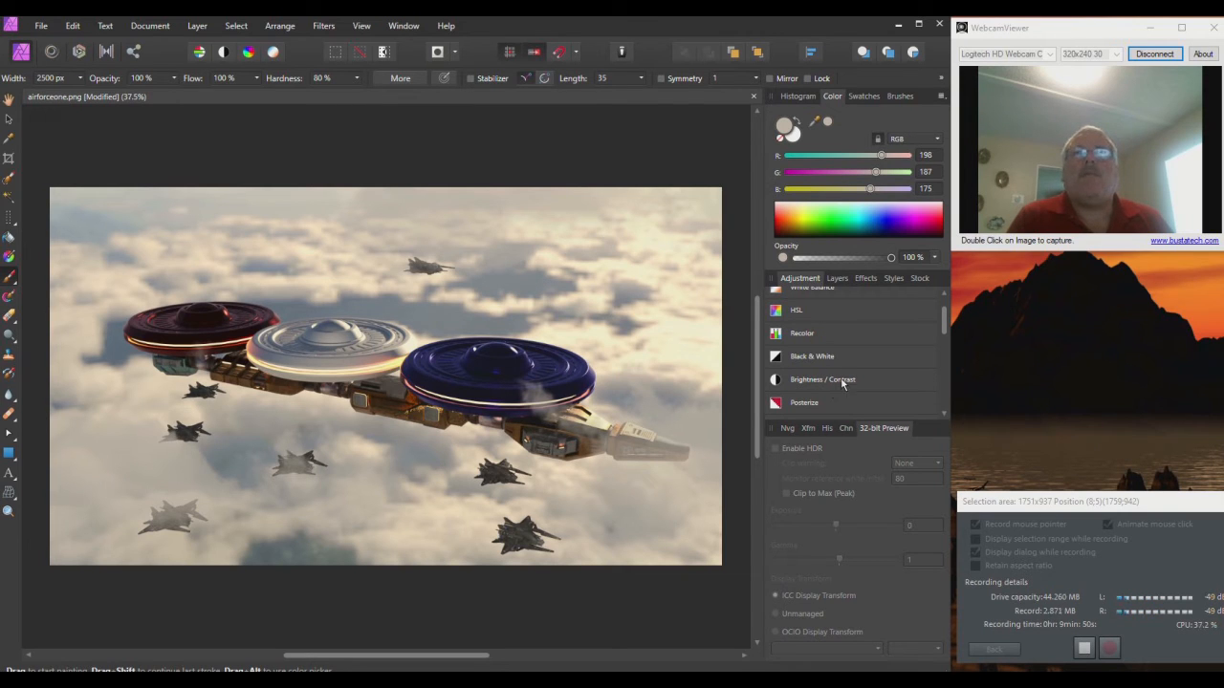
pyautogui.scroll(-1, 819, 406)
pyautogui.click(825, 371)
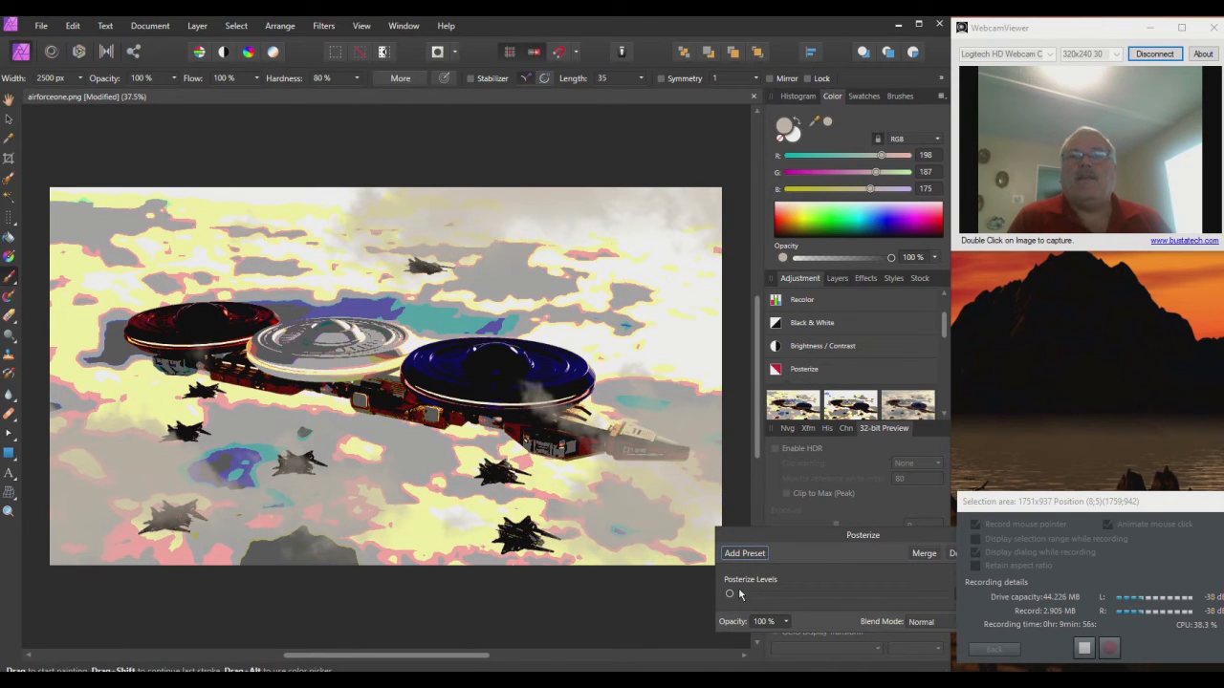
pyautogui.click(785, 623)
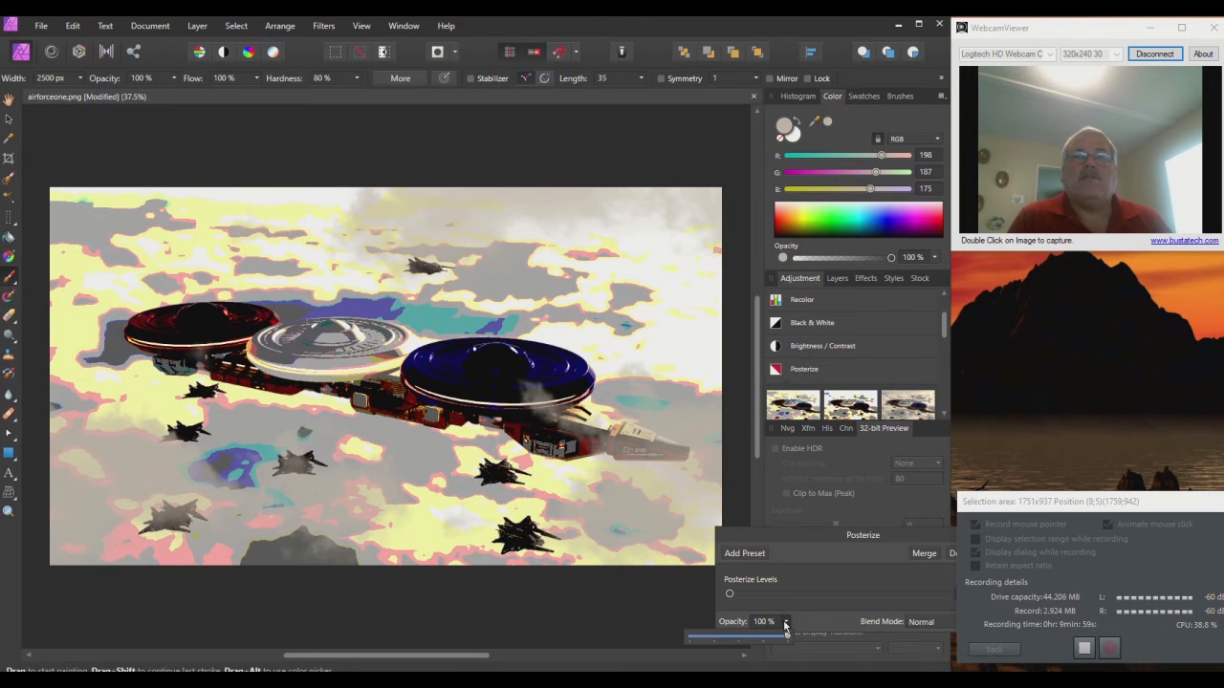
pyautogui.moveTo(752, 640); pyautogui.dragTo(734, 638)
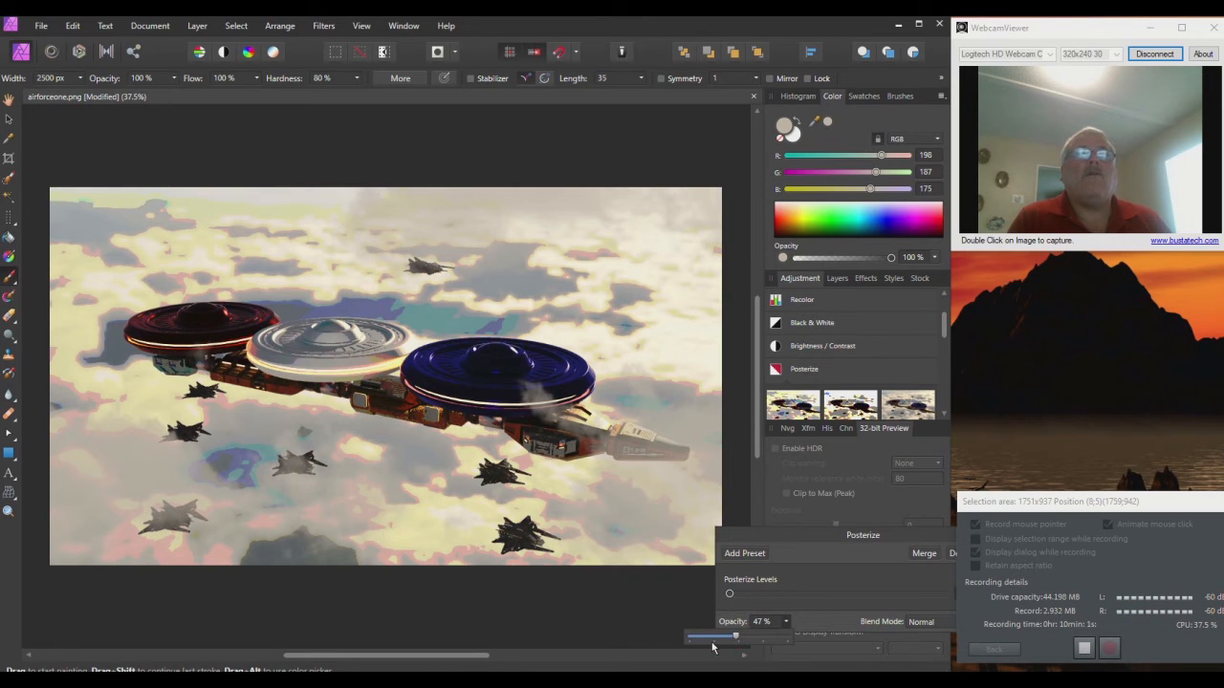
pyautogui.moveTo(708, 642); pyautogui.dragTo(704, 641)
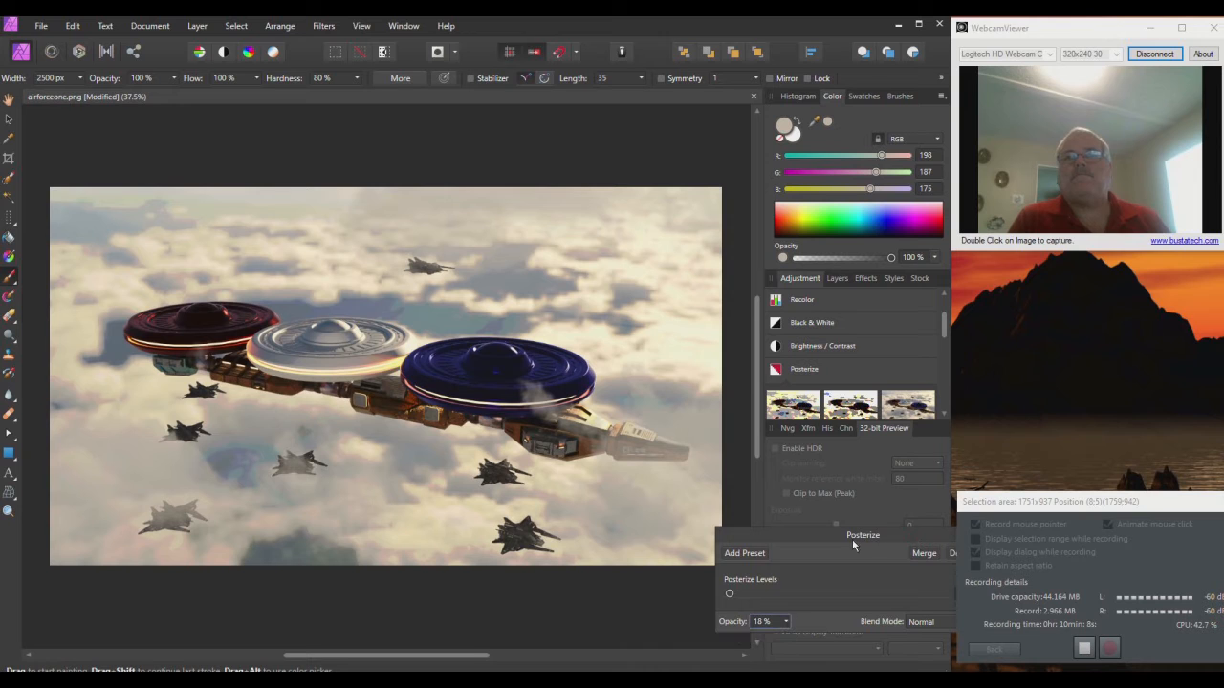
pyautogui.moveTo(852, 540); pyautogui.dragTo(712, 539)
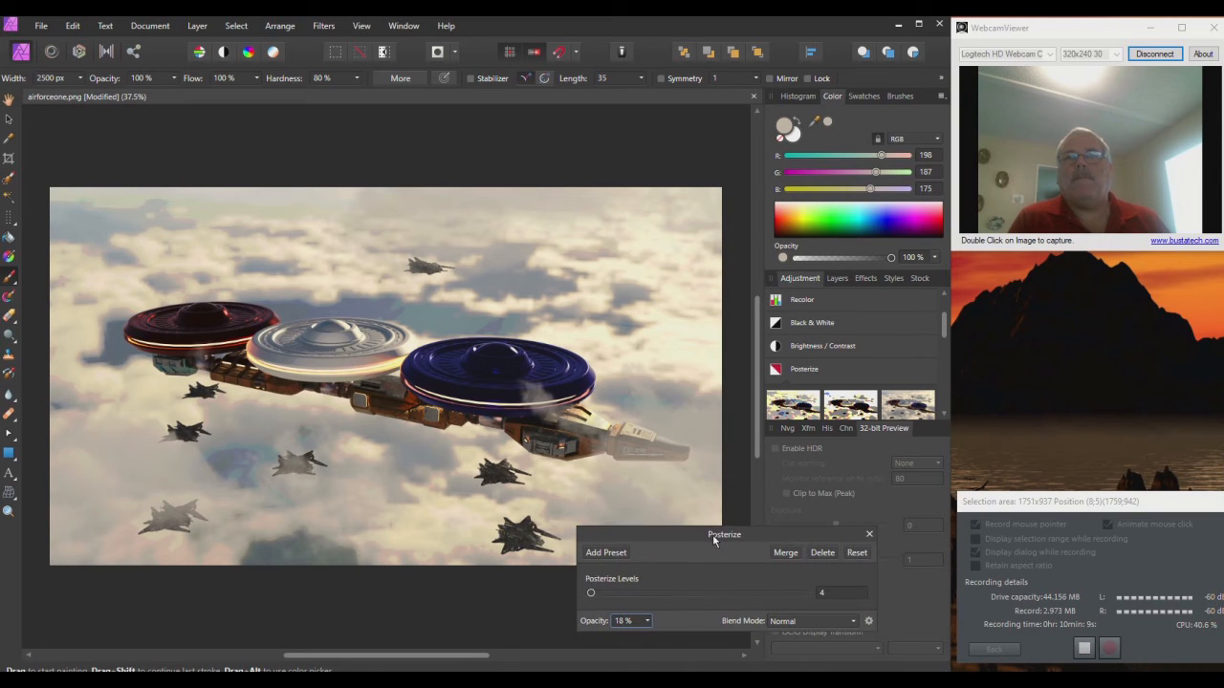
pyautogui.click(856, 552)
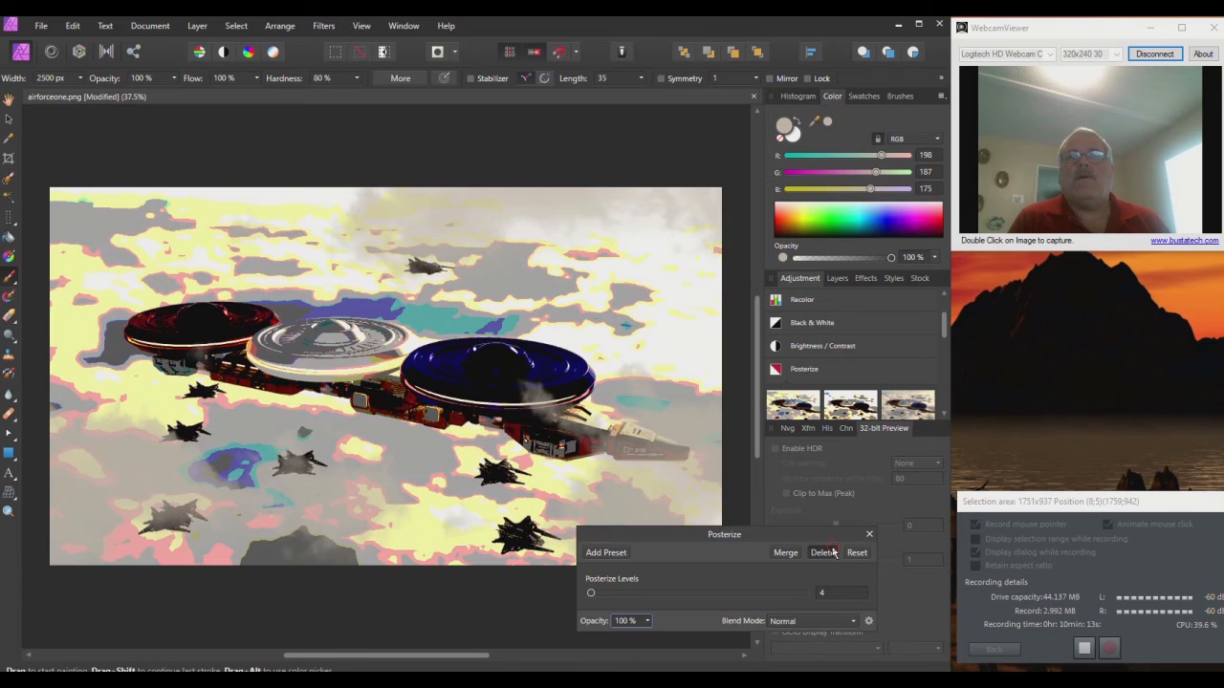
pyautogui.click(824, 552)
# Step: Add a LUT adjustment, apply a Protanope/Deuteranope colour-blindness preset, and close its settings
pyautogui.scroll(-3, 830, 348)
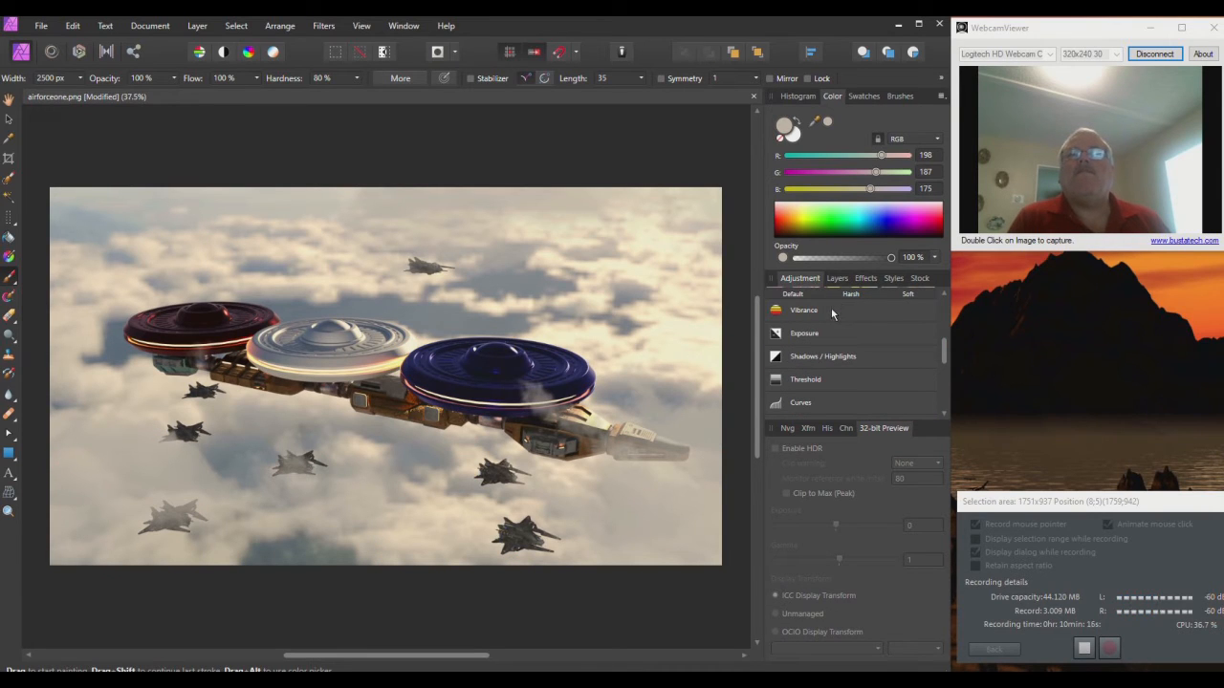
pyautogui.scroll(-3, 831, 307)
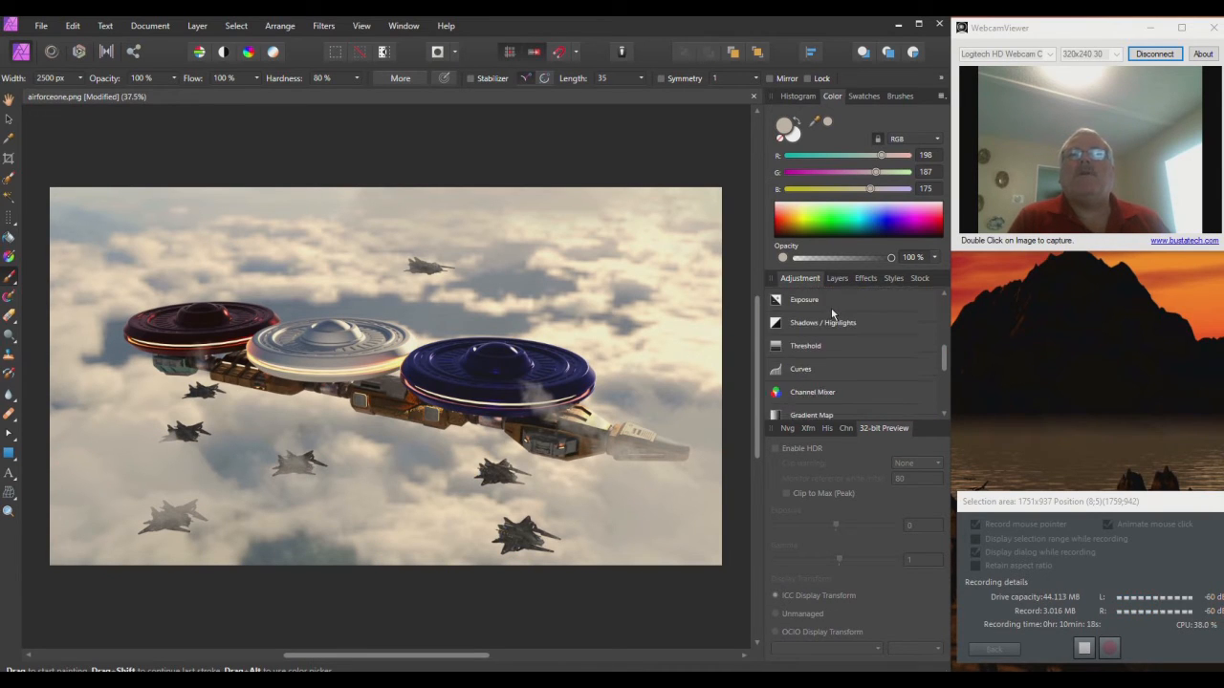
pyautogui.scroll(-1, 830, 312)
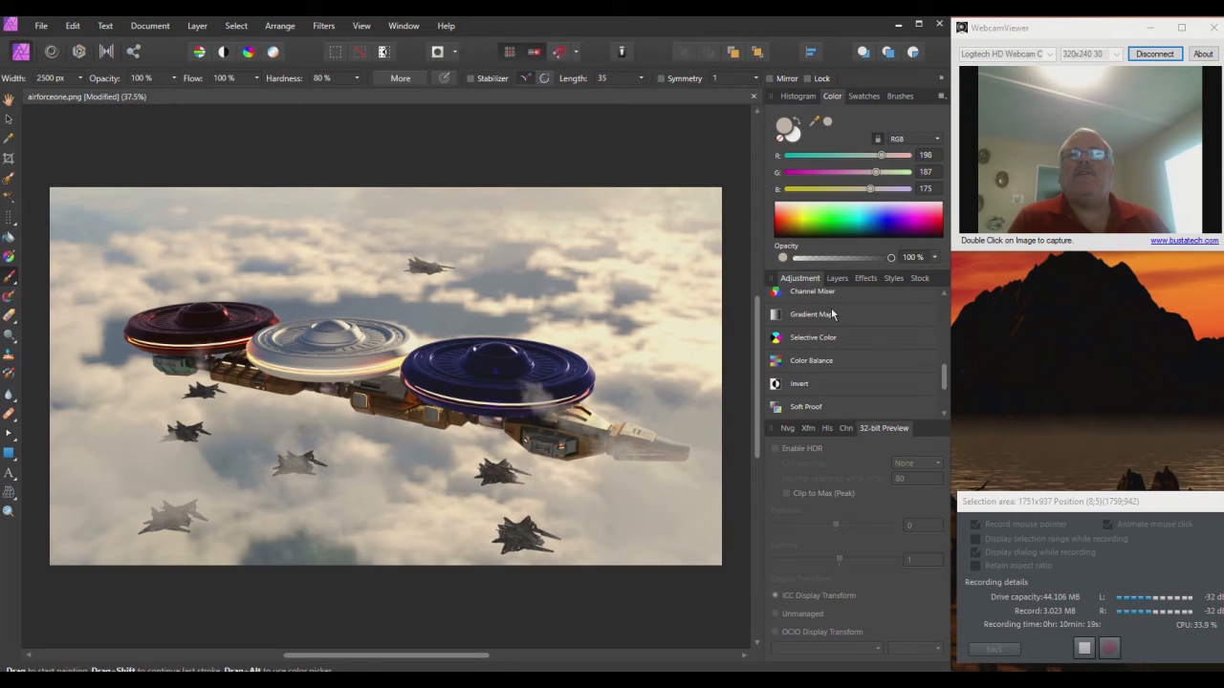
pyautogui.scroll(-1, 831, 311)
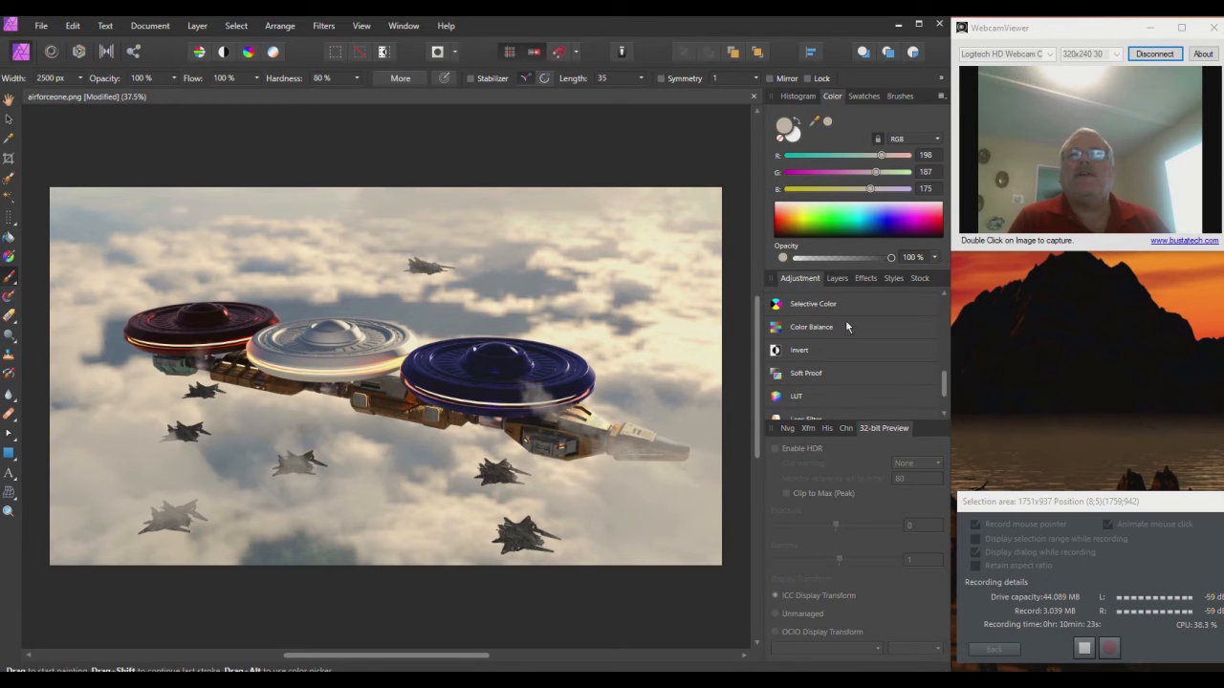
pyautogui.scroll(-2, 843, 330)
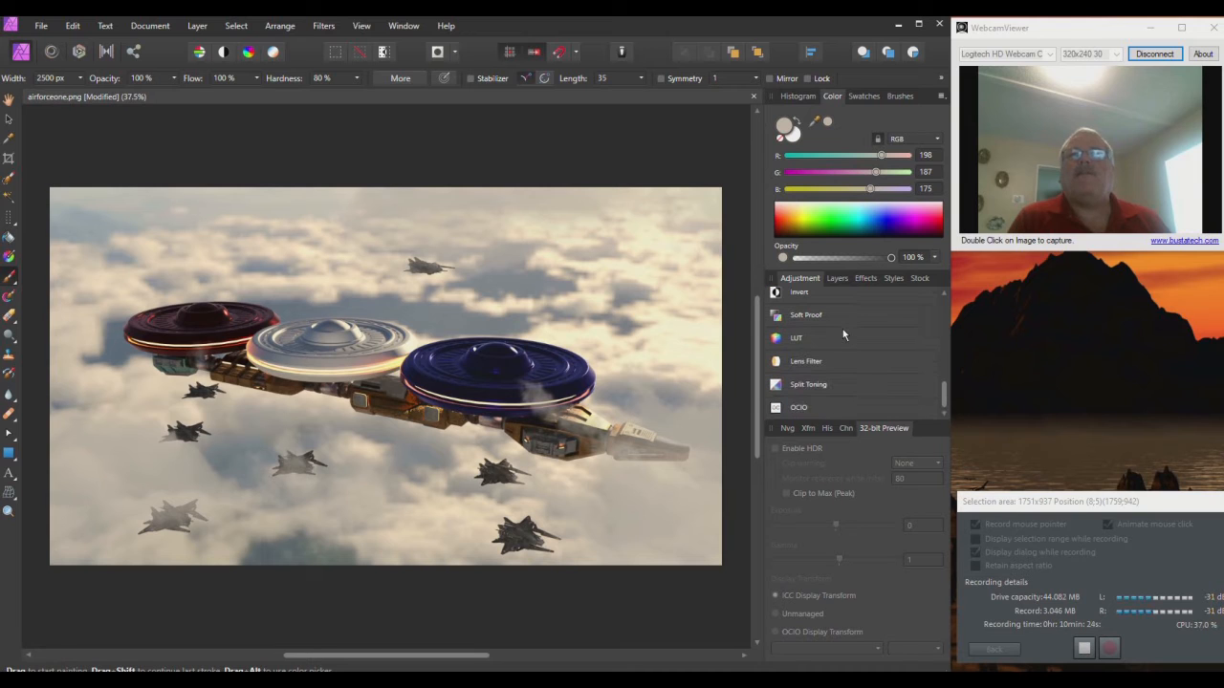
pyautogui.click(828, 339)
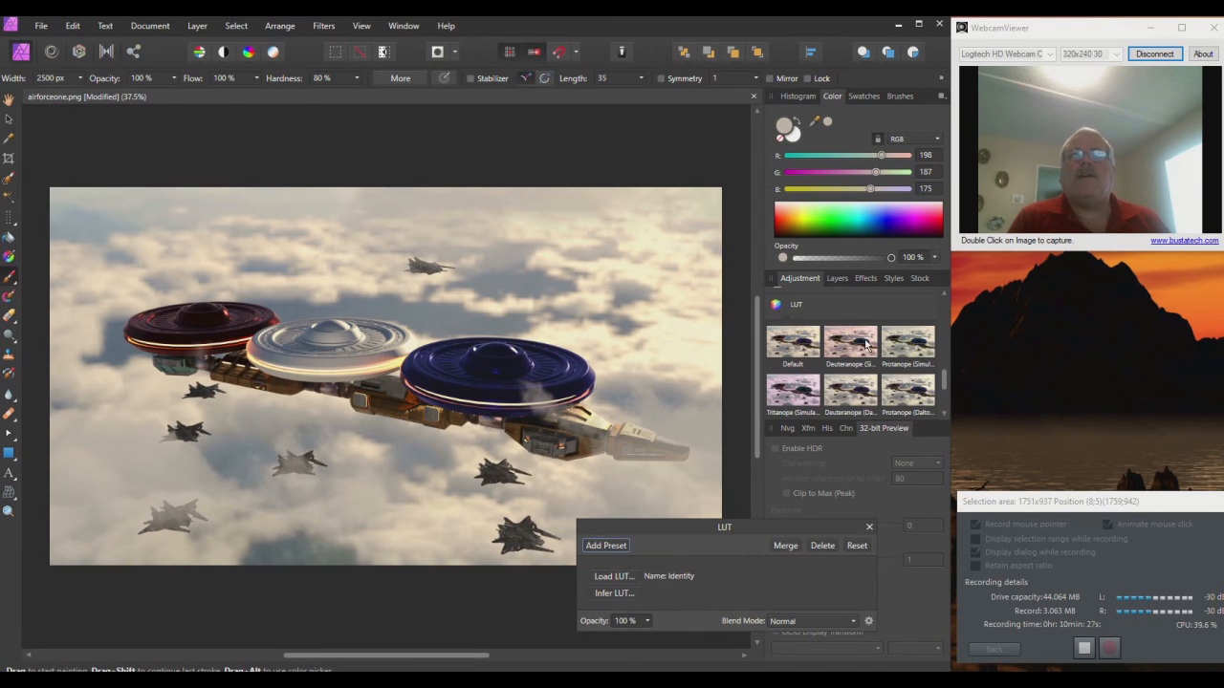
pyautogui.scroll(-1, 866, 346)
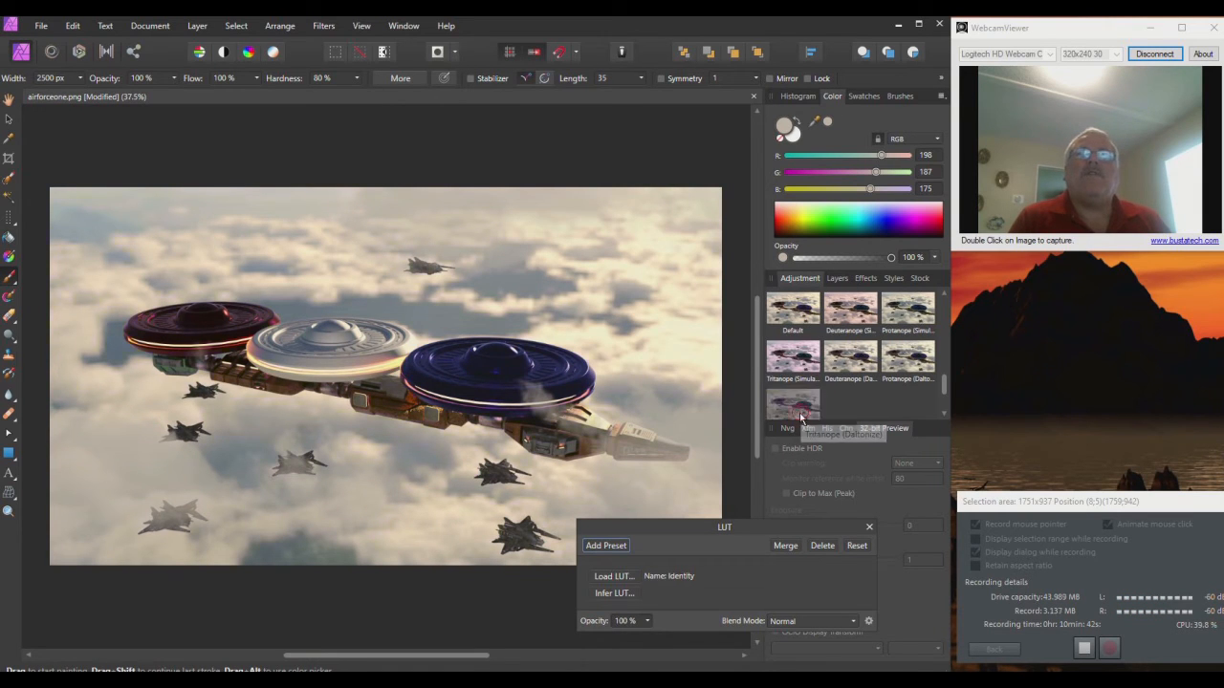
pyautogui.scroll(-1, 851, 387)
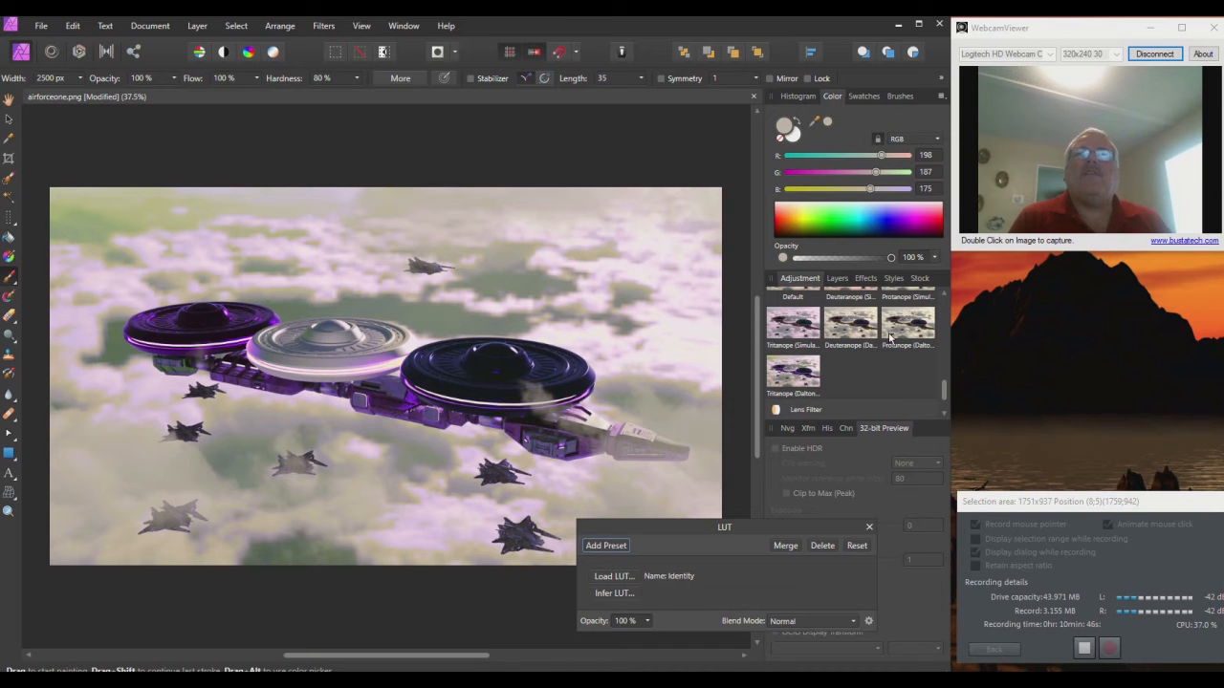
pyautogui.scroll(1, 899, 335)
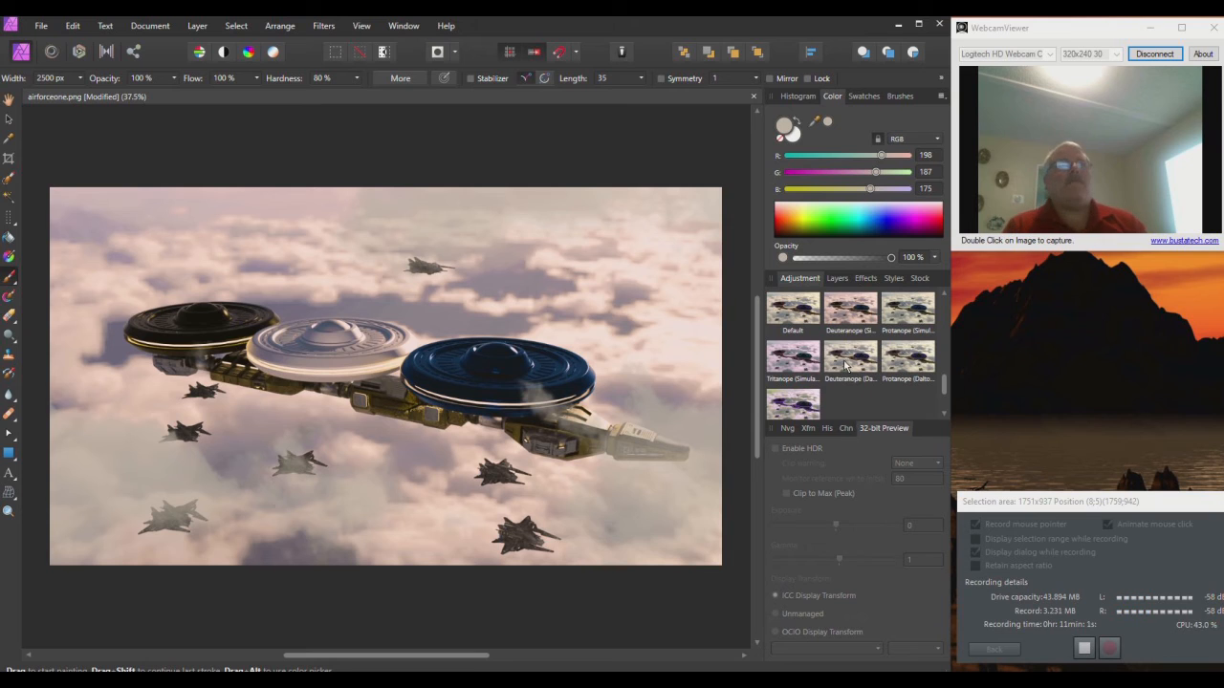
pyautogui.click(892, 320)
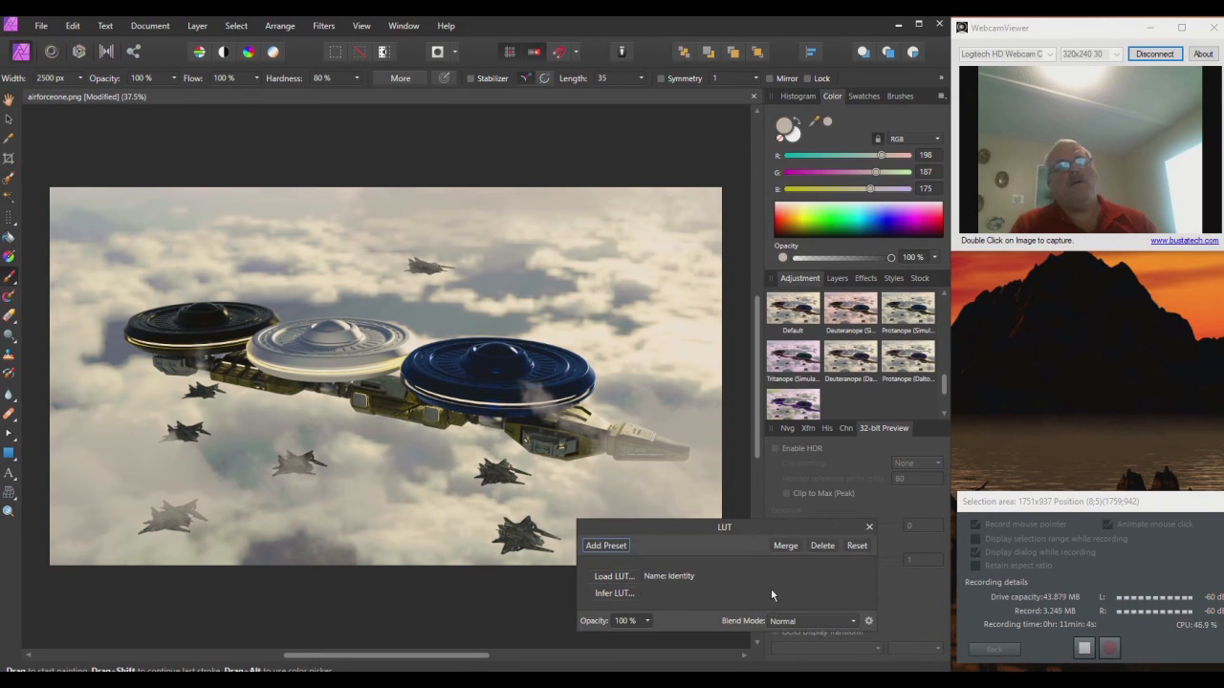
pyautogui.click(869, 529)
# Step: Add a Lens Filter adjustment and try various optical densities and filter colours, including image-sampled ones
pyautogui.scroll(-2, 880, 316)
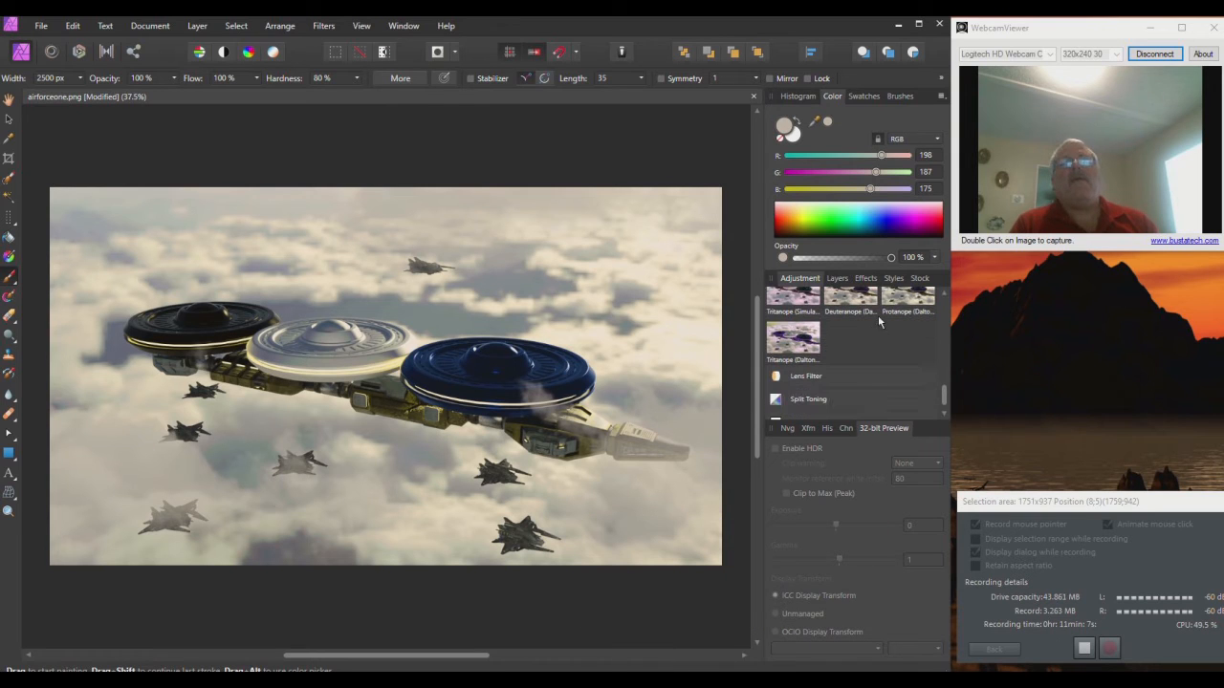
pyautogui.click(840, 376)
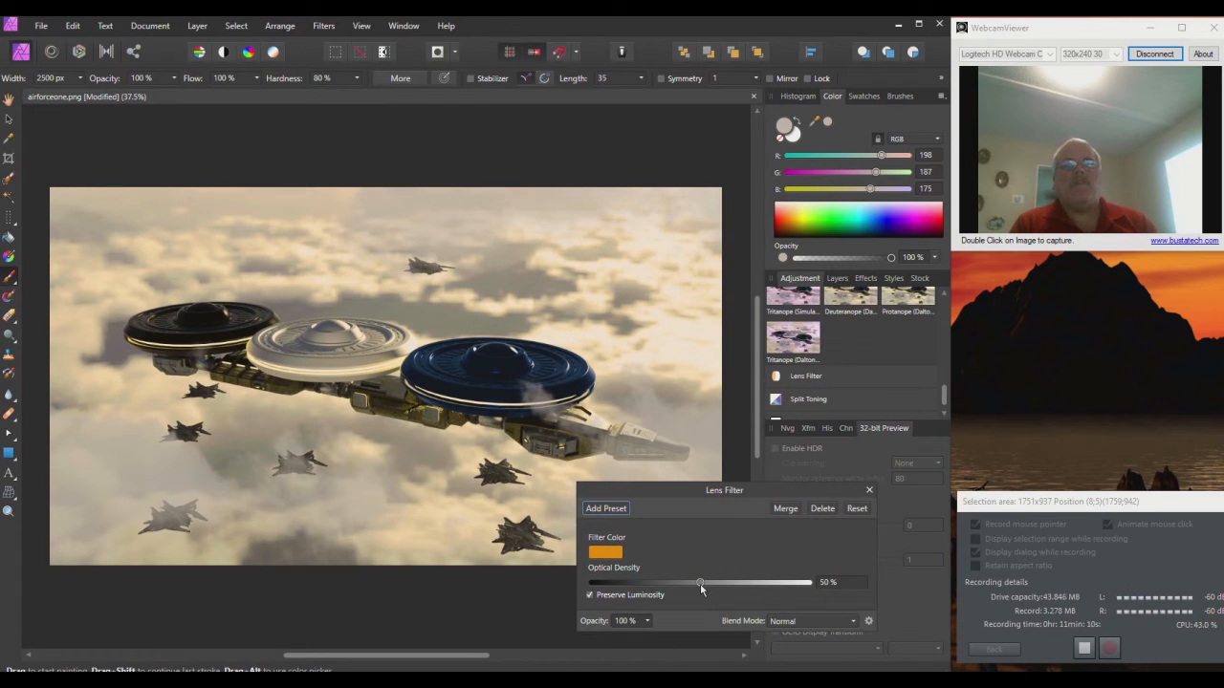
pyautogui.moveTo(700, 583); pyautogui.dragTo(786, 589)
pyautogui.moveTo(707, 588); pyautogui.dragTo(660, 587)
pyautogui.click(606, 552)
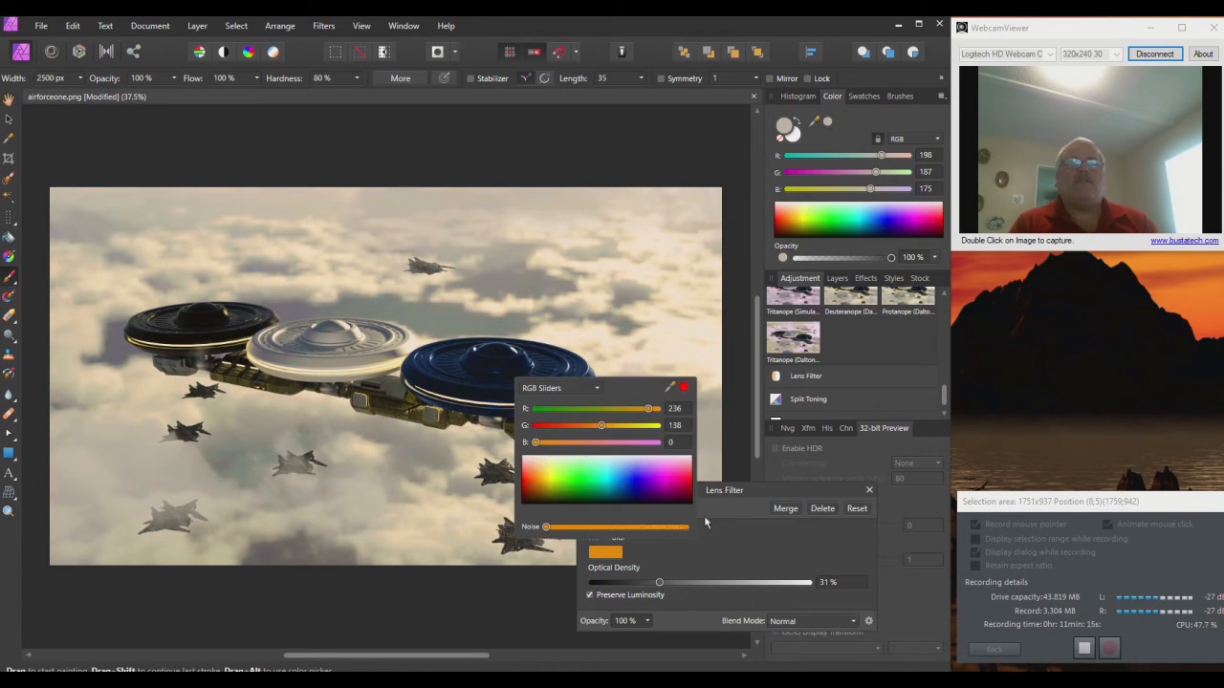
pyautogui.click(647, 482)
pyautogui.click(645, 465)
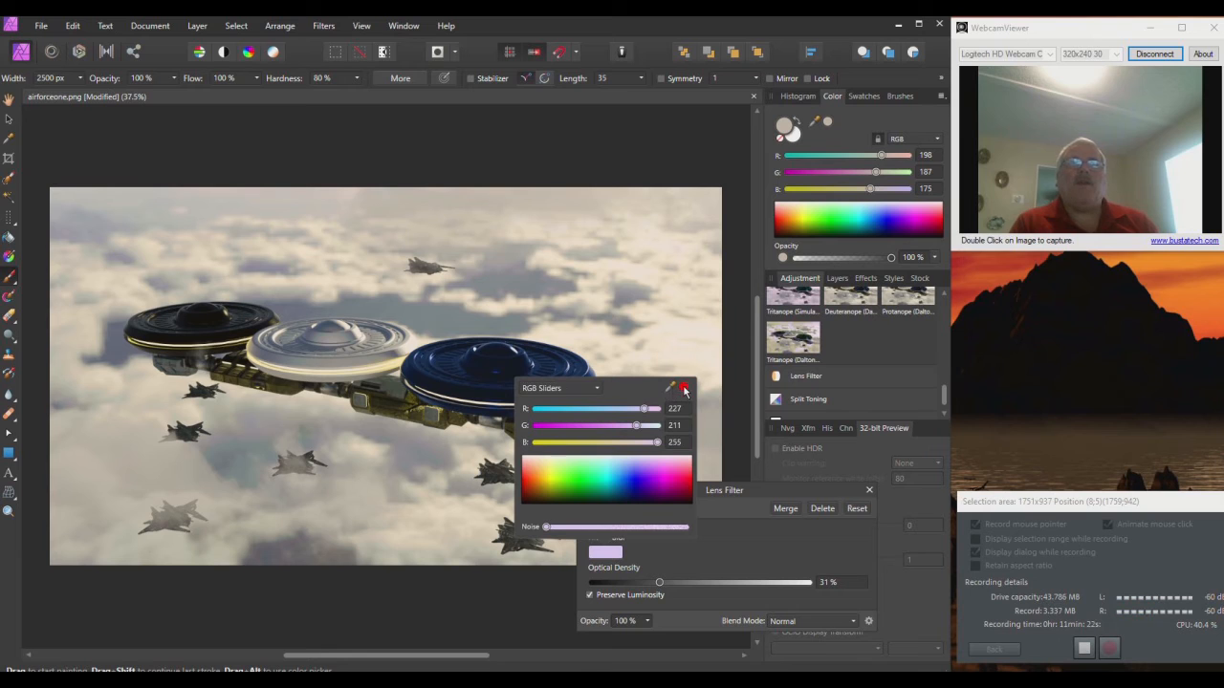
pyautogui.moveTo(685, 391); pyautogui.dragTo(427, 318)
pyautogui.moveTo(682, 388); pyautogui.dragTo(680, 512)
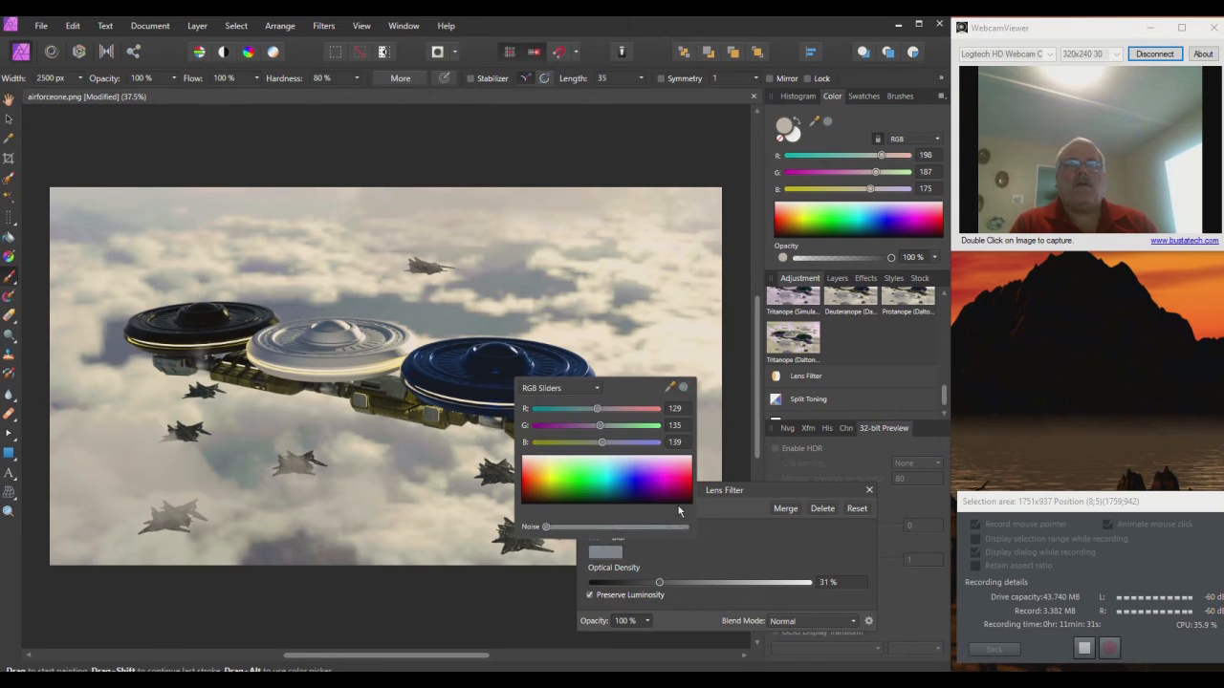
pyautogui.click(658, 585)
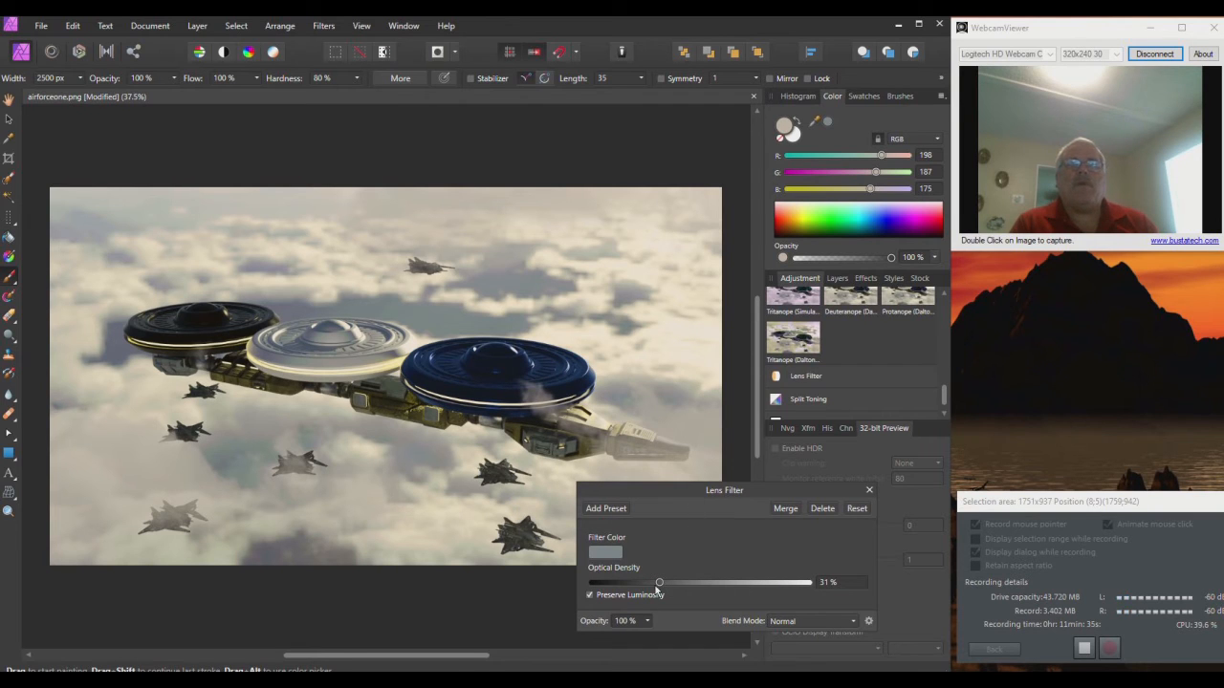
# Step: Sweep optical density from 98% to 0%, then reset the filter to orange at 50%
pyautogui.moveTo(670, 585); pyautogui.dragTo(806, 586)
pyautogui.moveTo(808, 582); pyautogui.dragTo(770, 584)
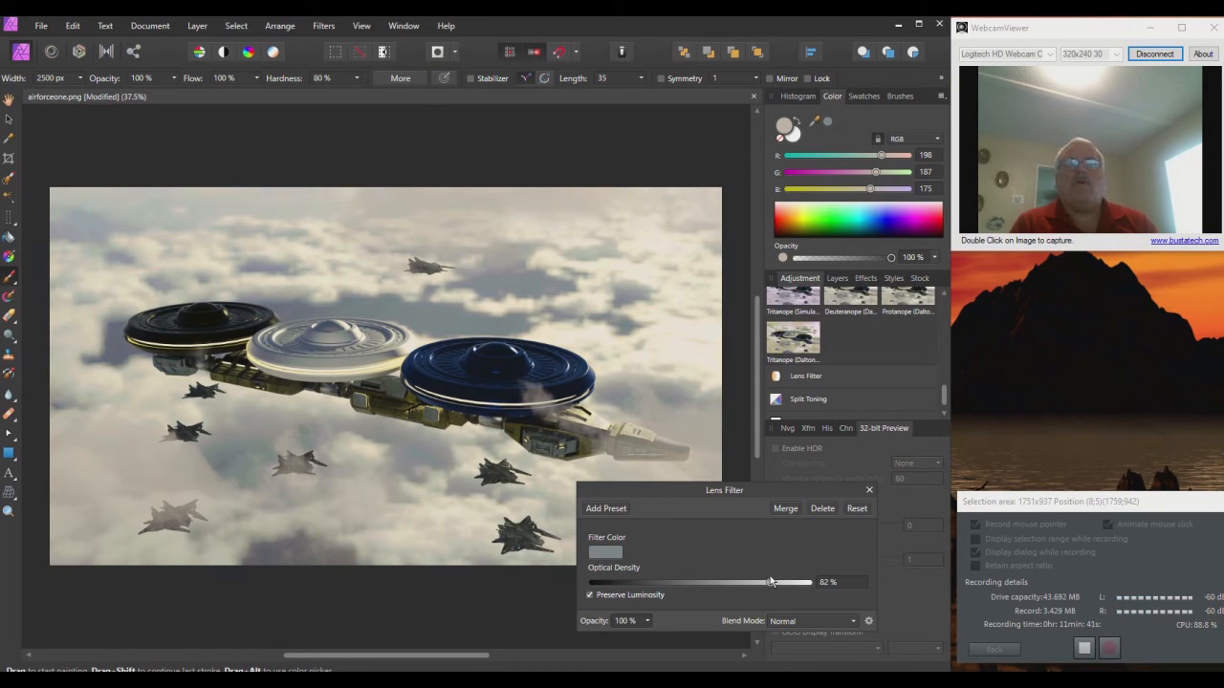
pyautogui.click(859, 509)
# Step: Add an OCIO adjustment, leaving its source colour space unset, and close it
pyautogui.click(870, 490)
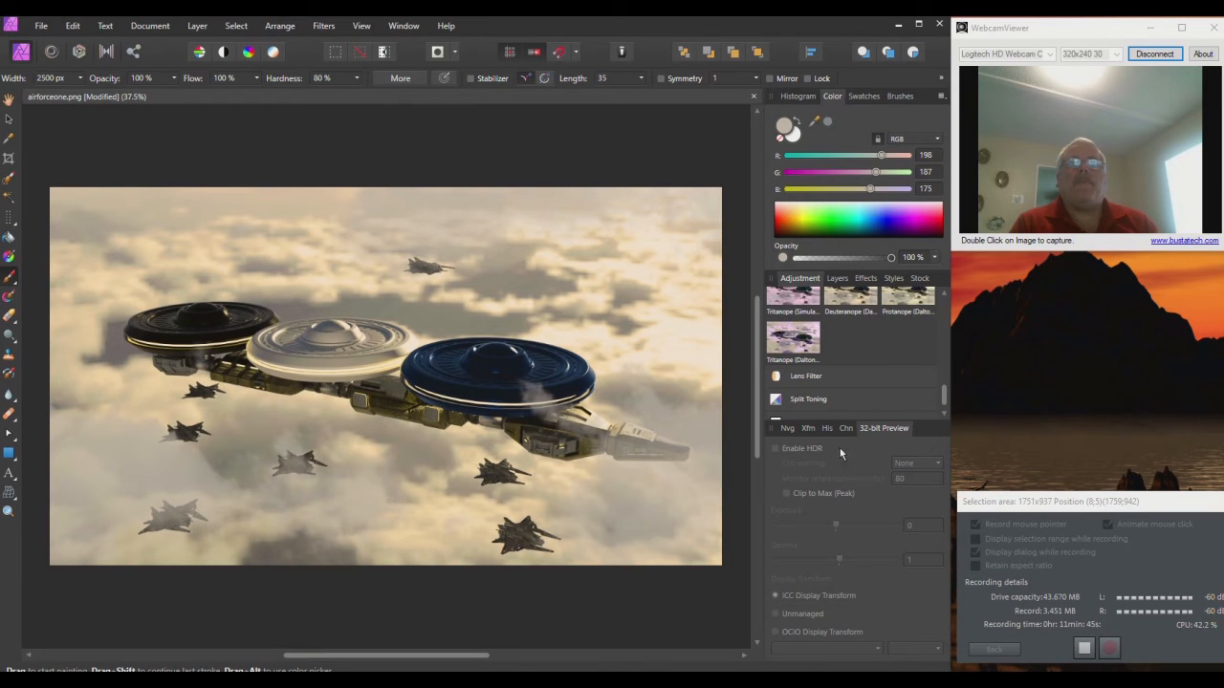
pyautogui.scroll(-1, 824, 336)
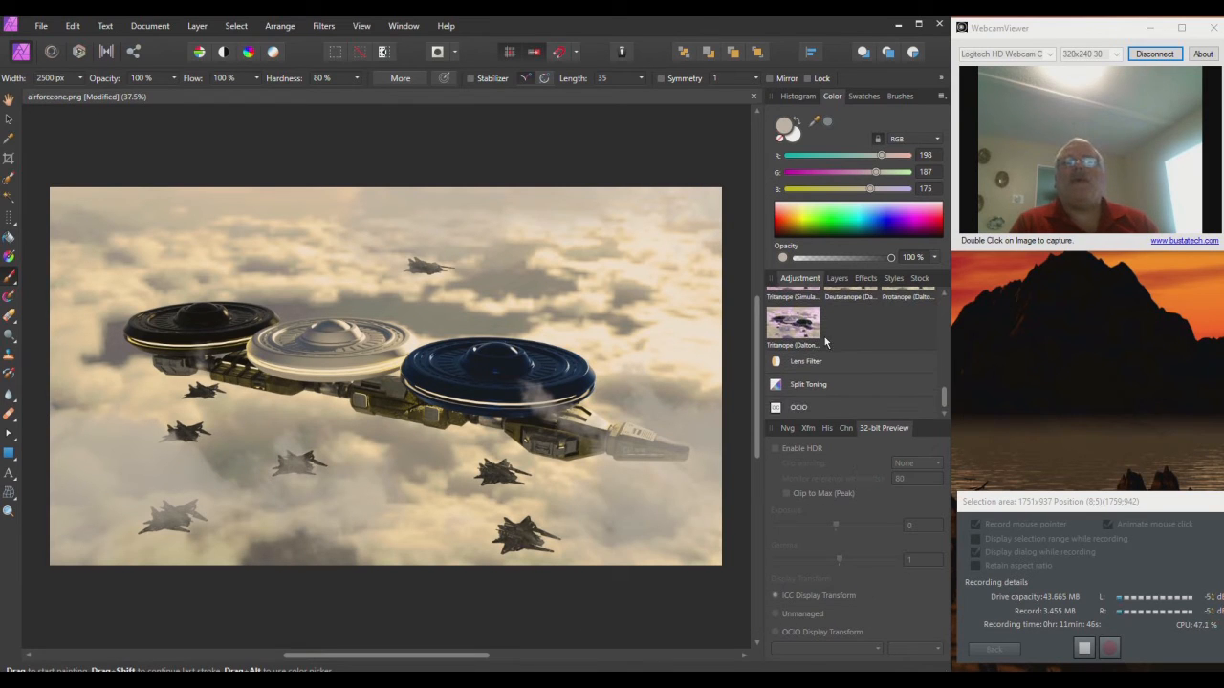
pyautogui.click(812, 408)
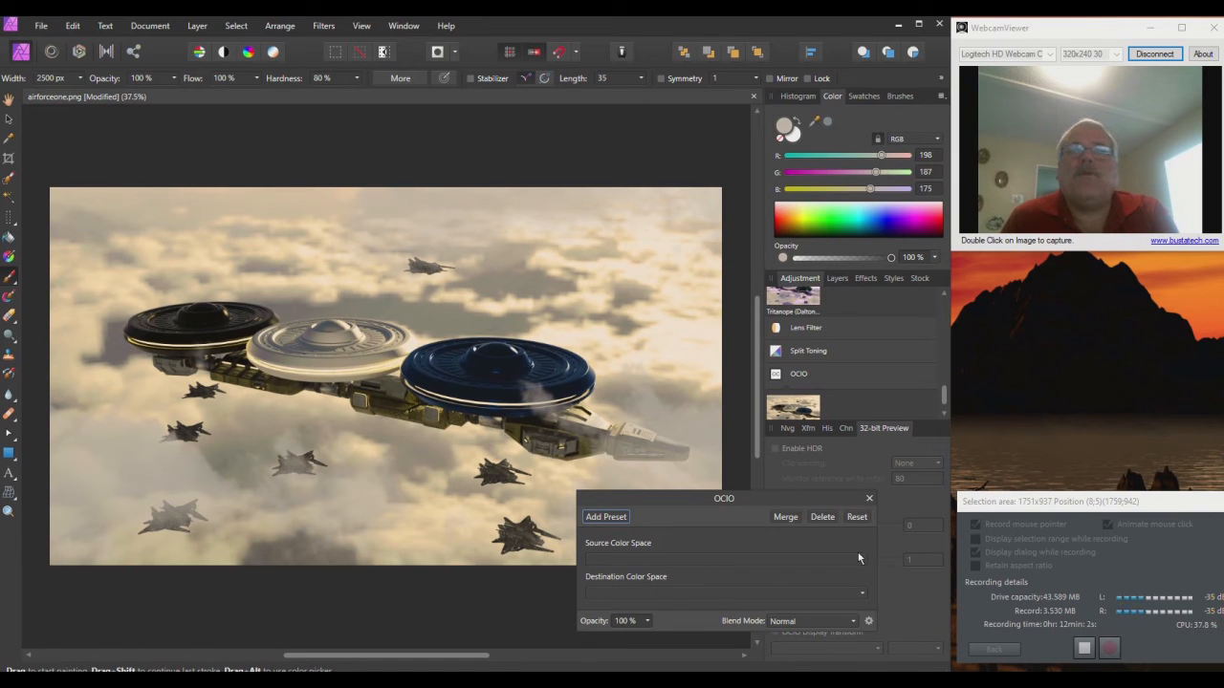
pyautogui.click(858, 559)
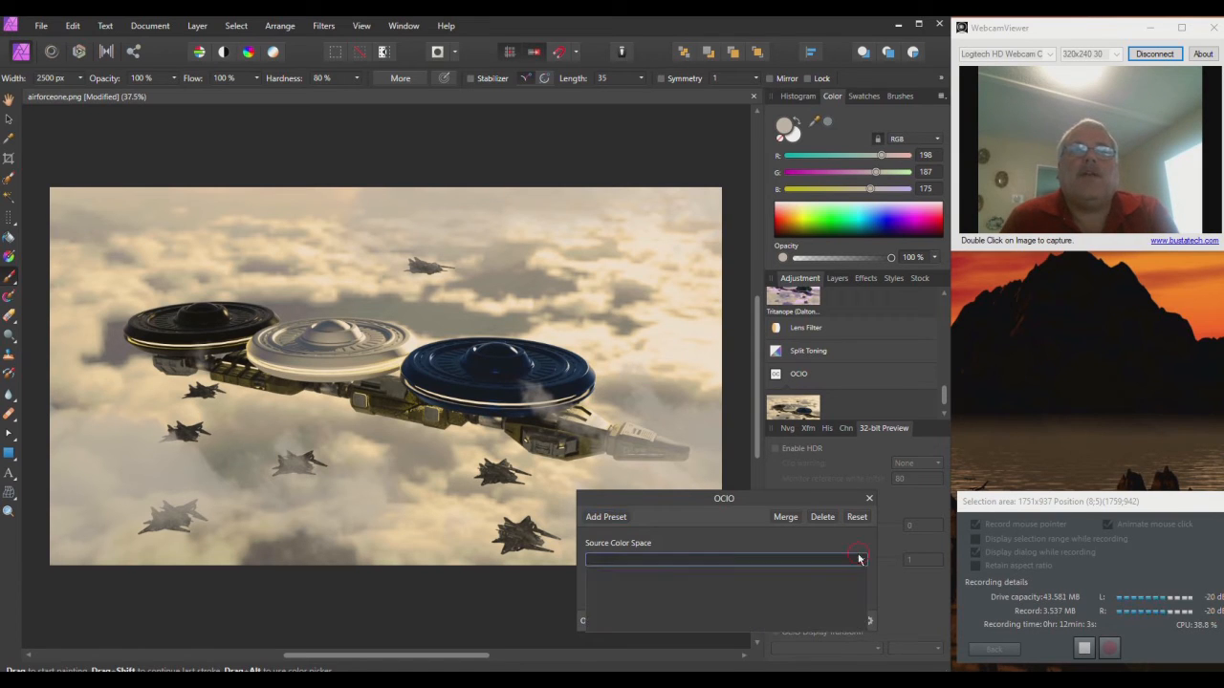
pyautogui.click(847, 552)
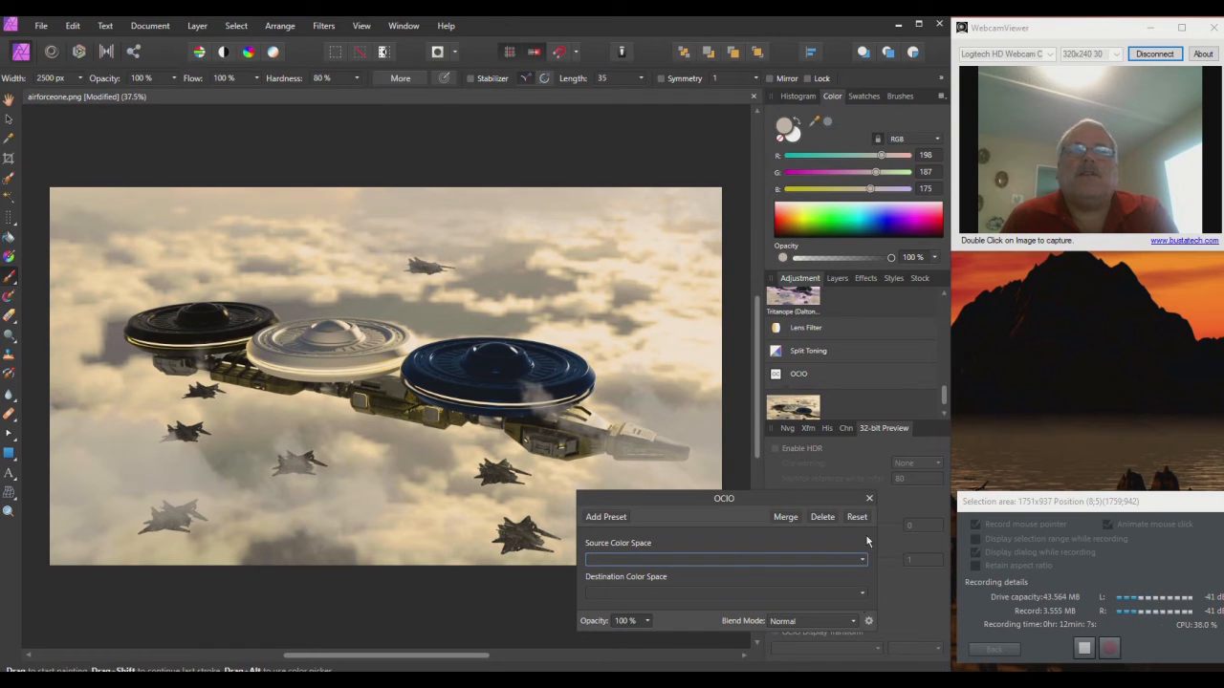
pyautogui.click(867, 499)
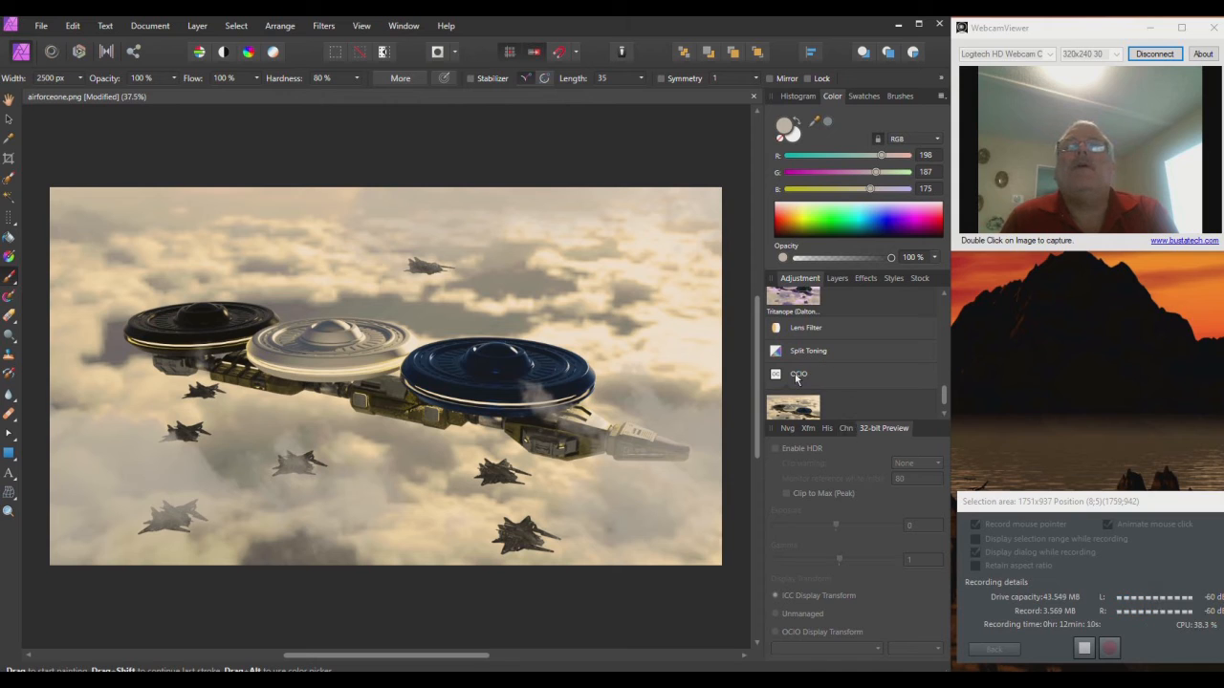
# Step: Add a Vibrance adjustment from the Adjustment list
pyautogui.scroll(3, 803, 372)
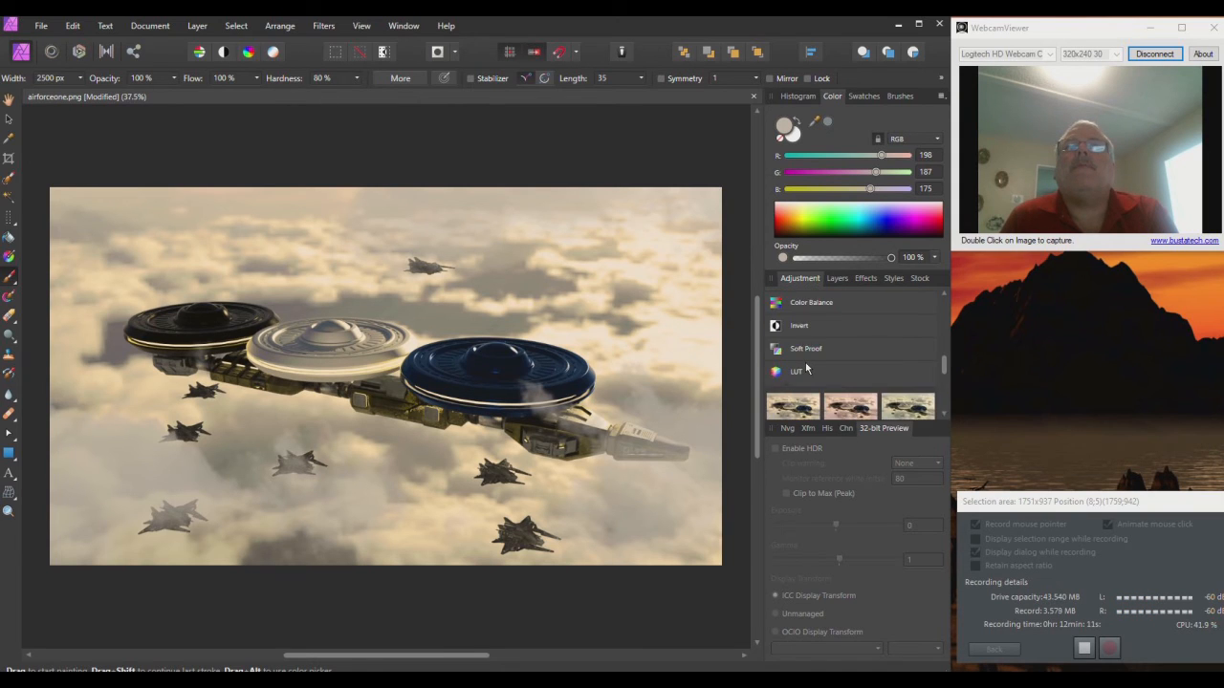
pyautogui.scroll(2, 805, 368)
pyautogui.scroll(1, 805, 362)
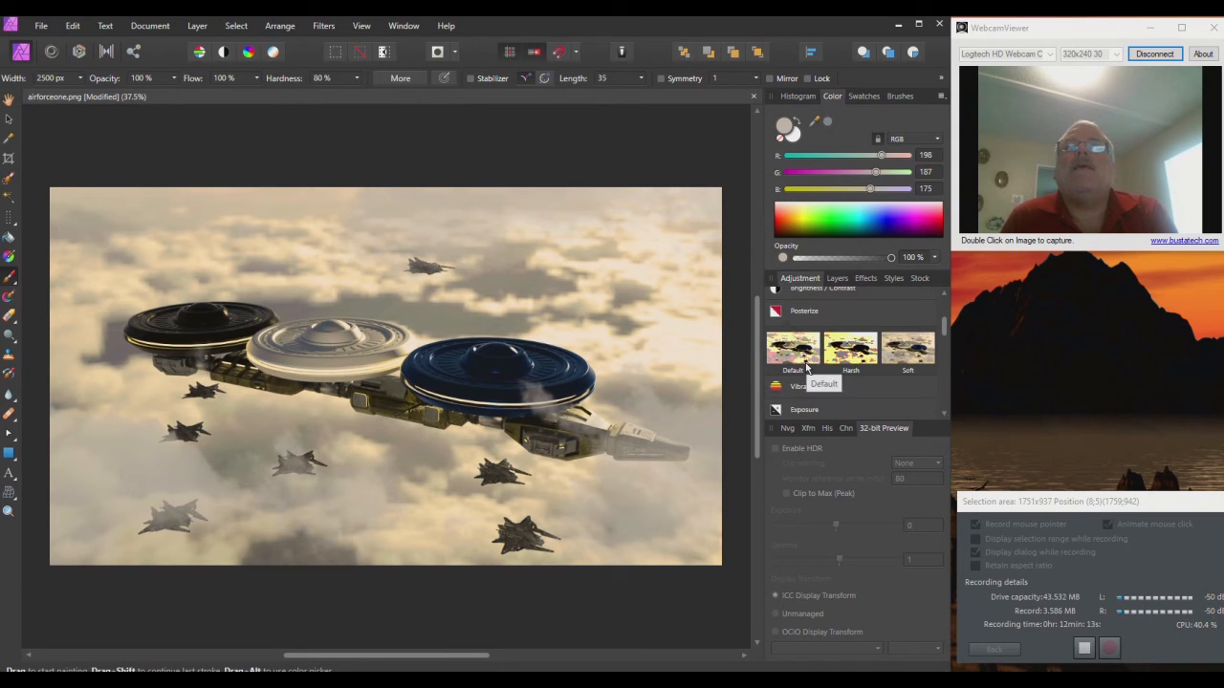
pyautogui.click(806, 388)
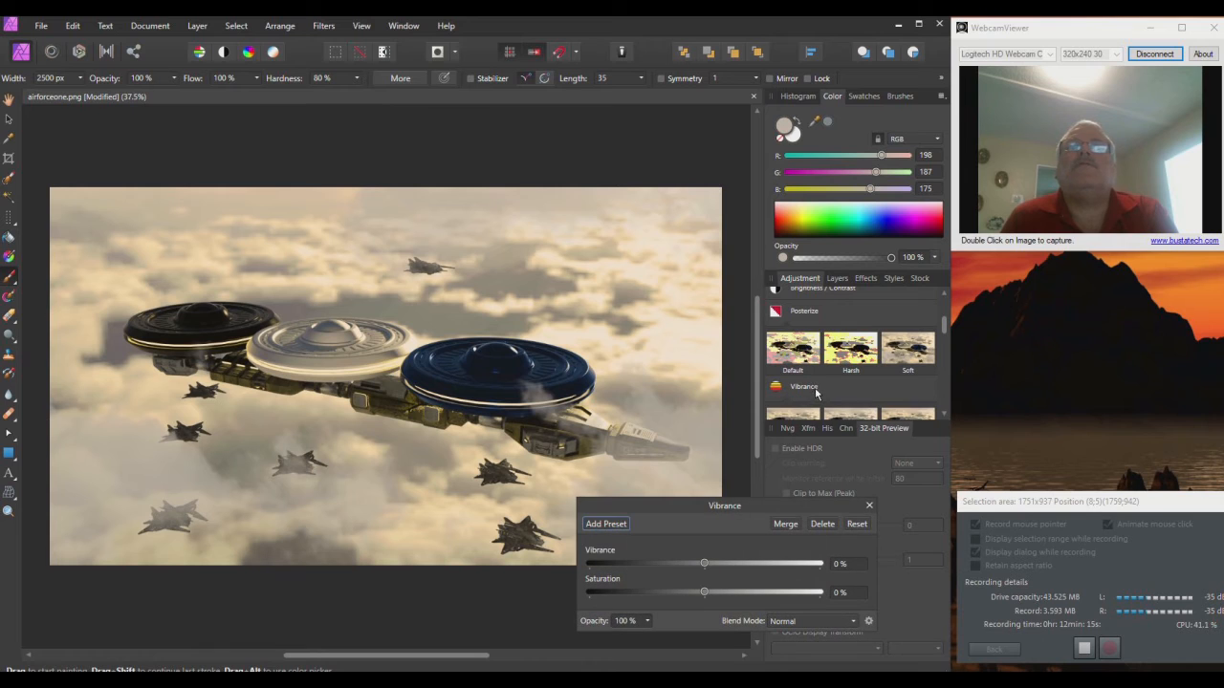
# Step: Try the Vibrance presets at 50%, -50% and 0%, ending back at 50%
pyautogui.scroll(-3, 881, 340)
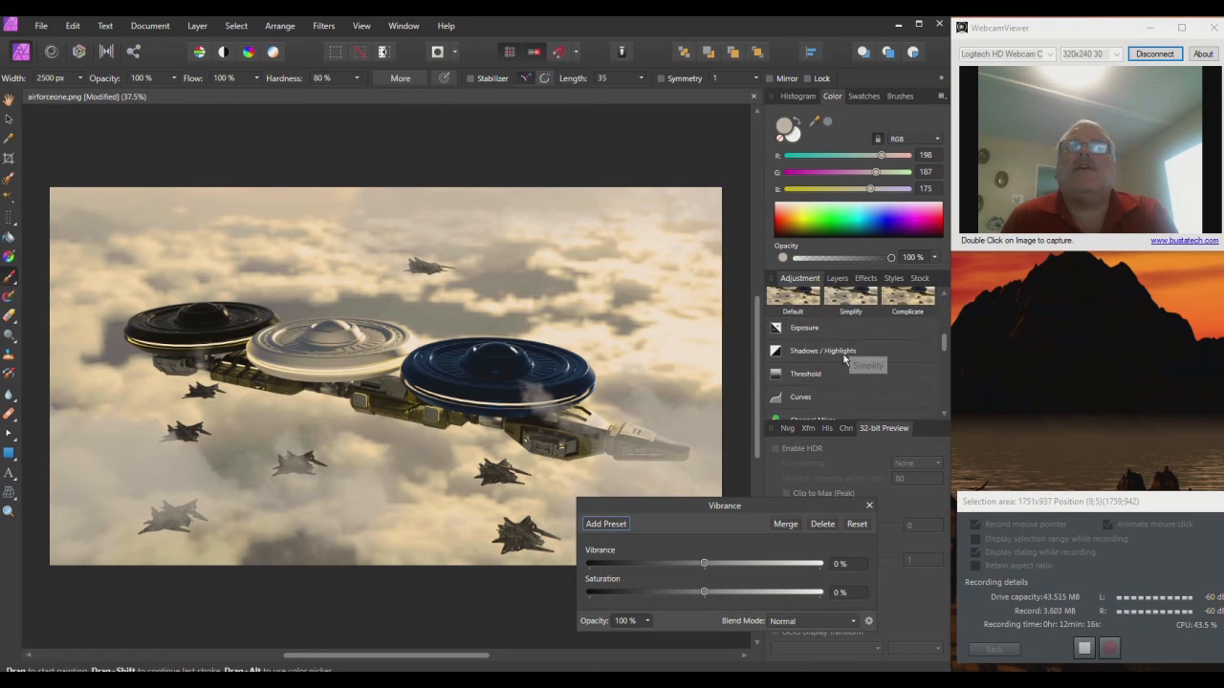
pyautogui.scroll(1, 861, 336)
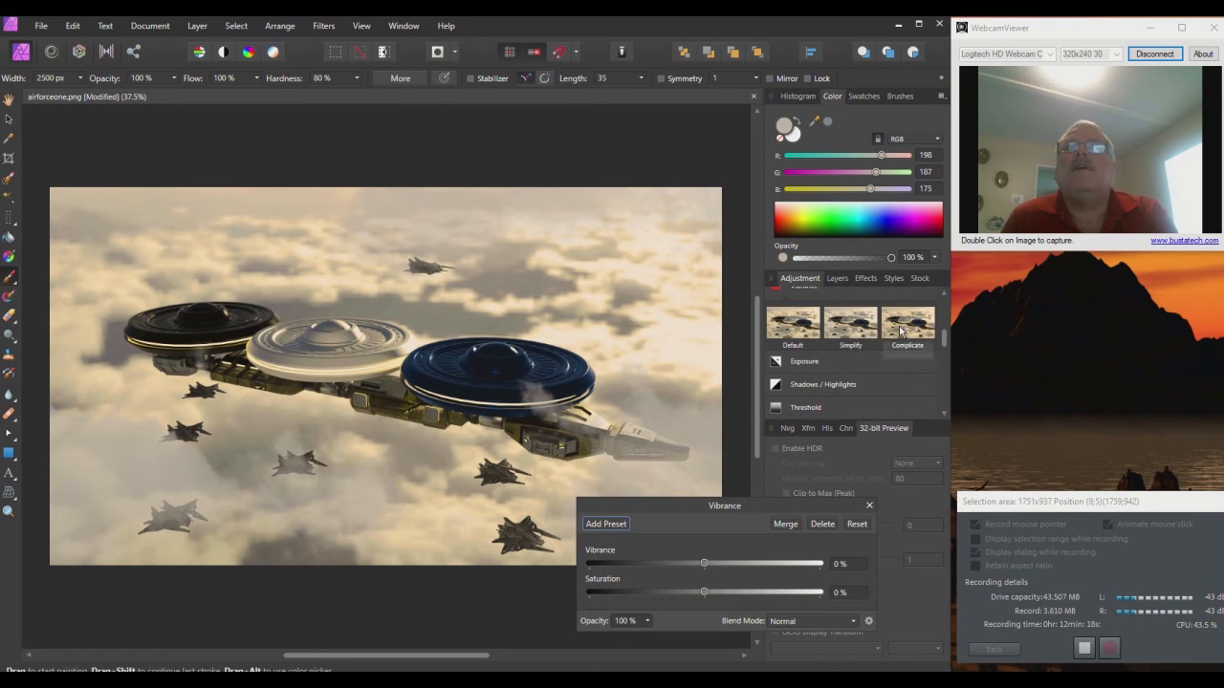
pyautogui.click(899, 330)
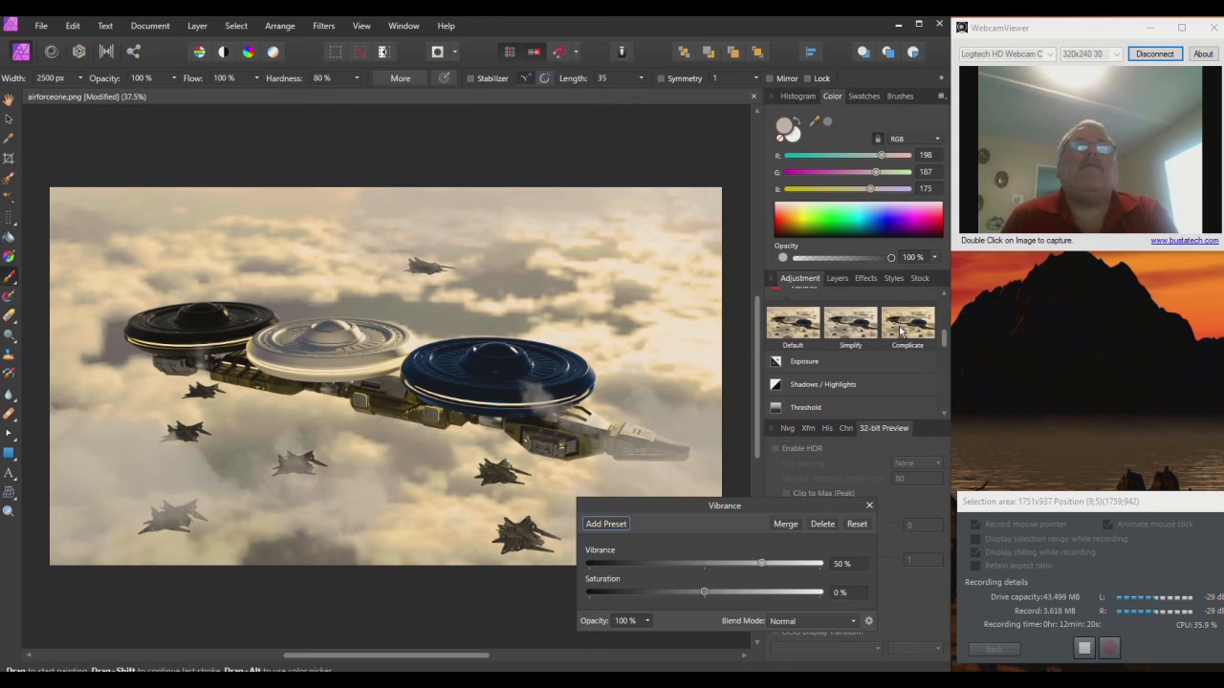
pyautogui.click(844, 329)
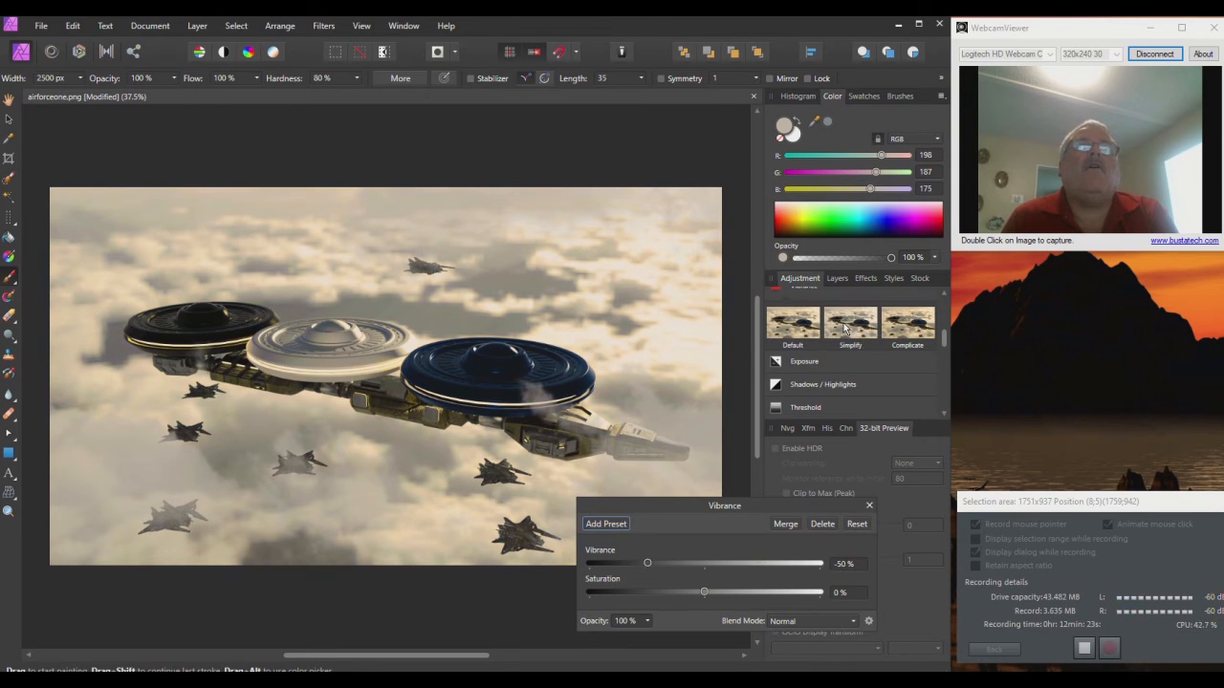
pyautogui.click(801, 328)
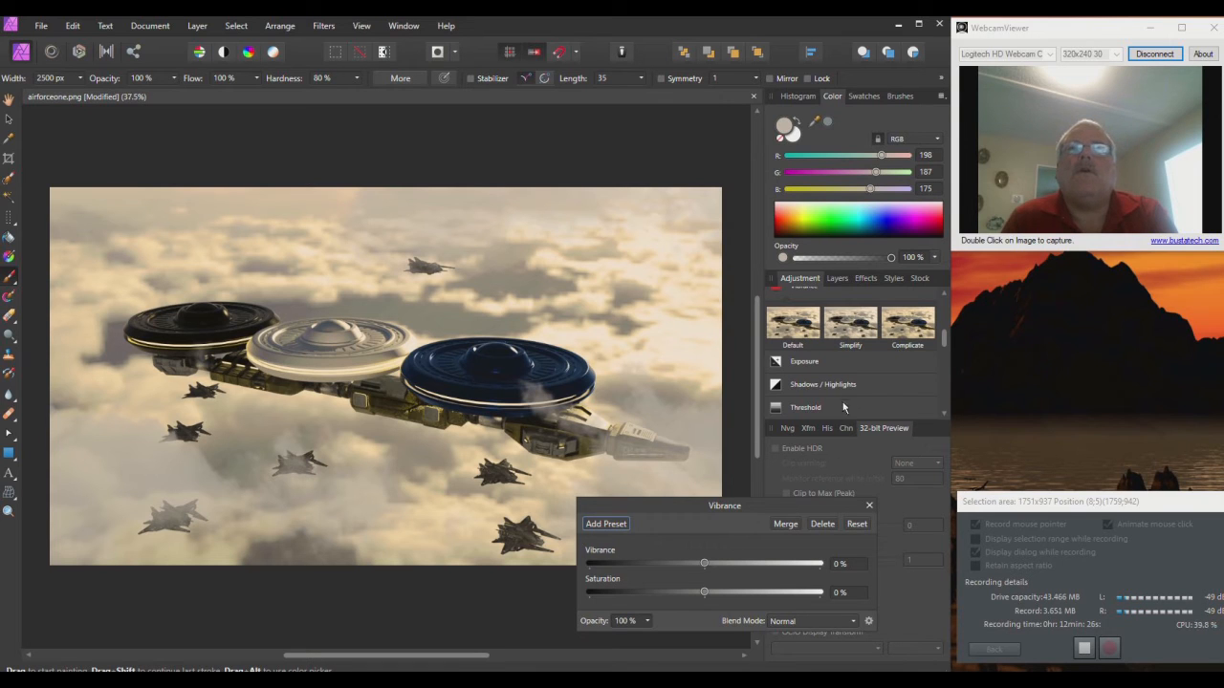
pyautogui.click(903, 326)
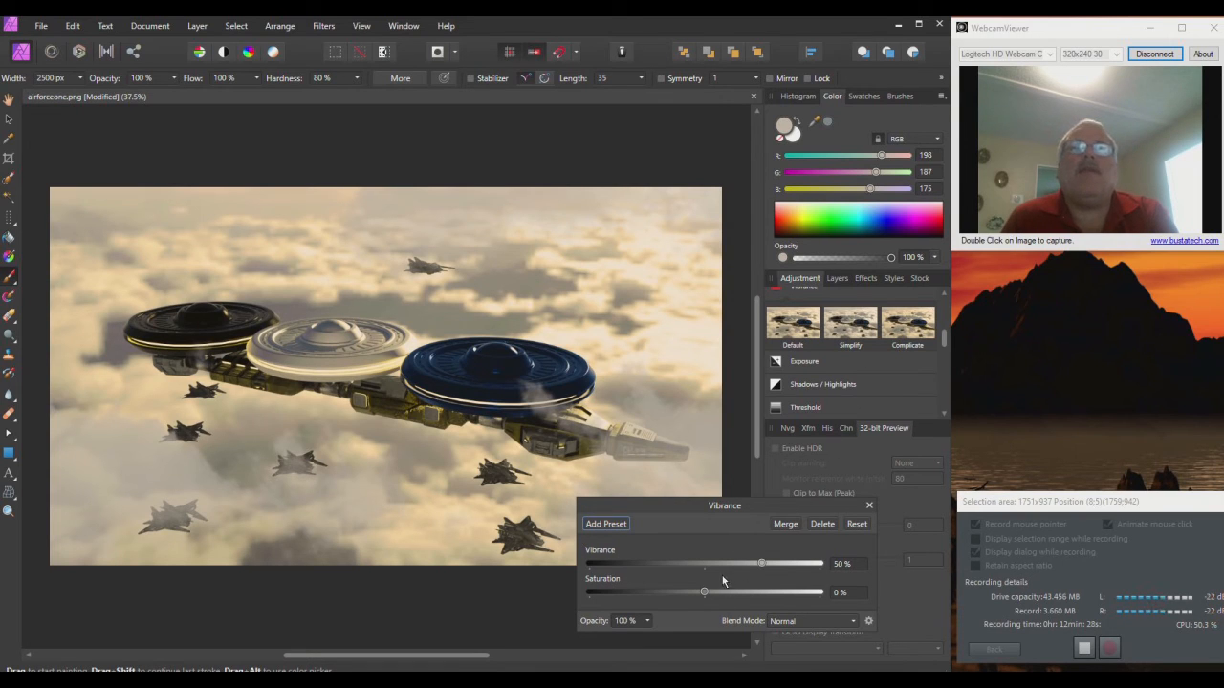
# Step: Set saturation to 71% and vibrance to about -47%, then close the Vibrance settings
pyautogui.moveTo(701, 593); pyautogui.dragTo(785, 591)
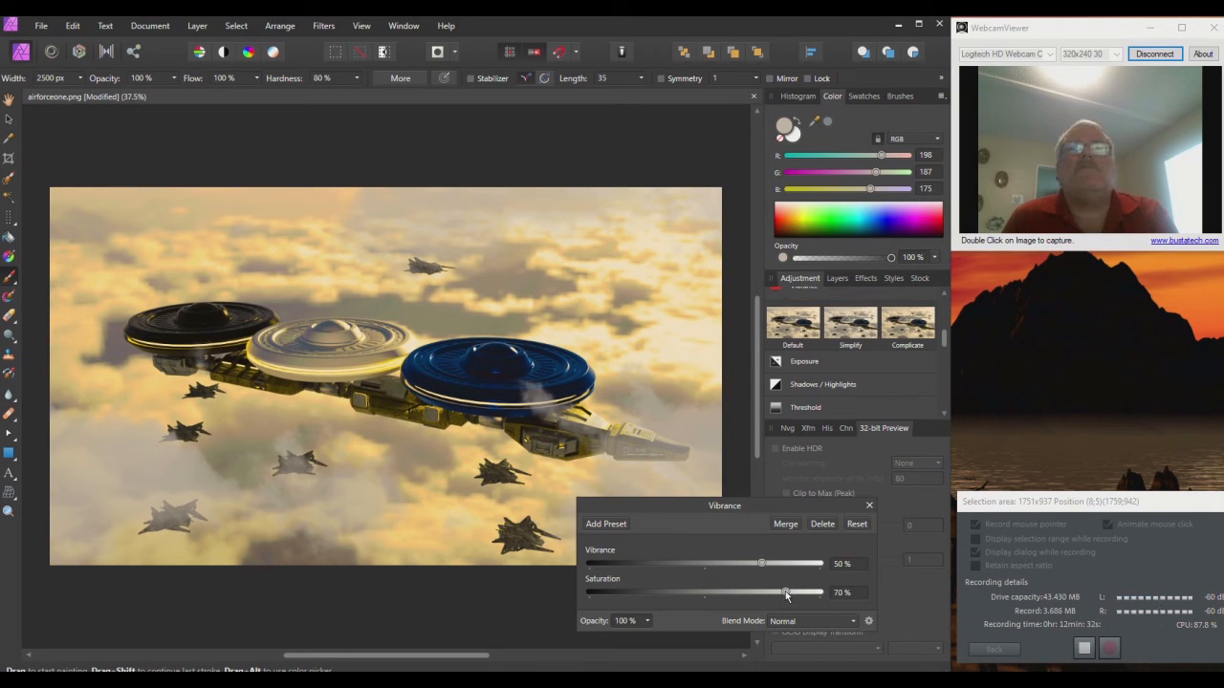
pyautogui.moveTo(785, 593); pyautogui.dragTo(669, 566)
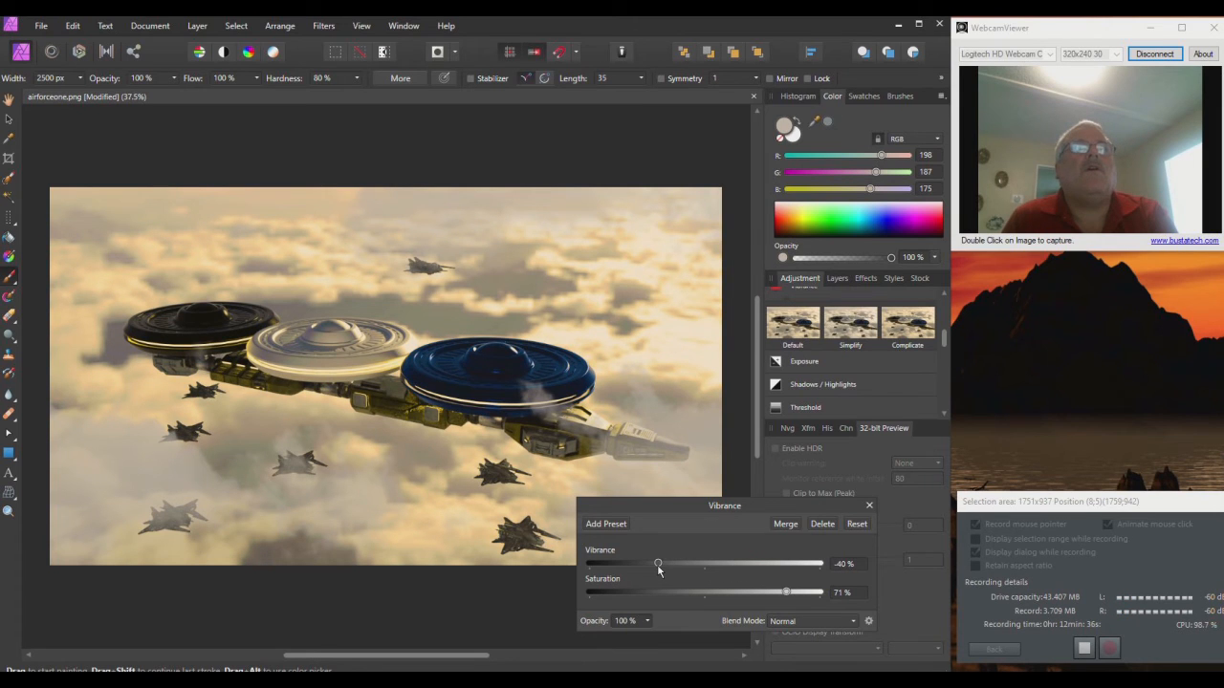
pyautogui.moveTo(658, 571)
pyautogui.mouseDown()
pyautogui.moveTo(623, 567)
pyautogui.moveTo(651, 568)
pyautogui.mouseUp()
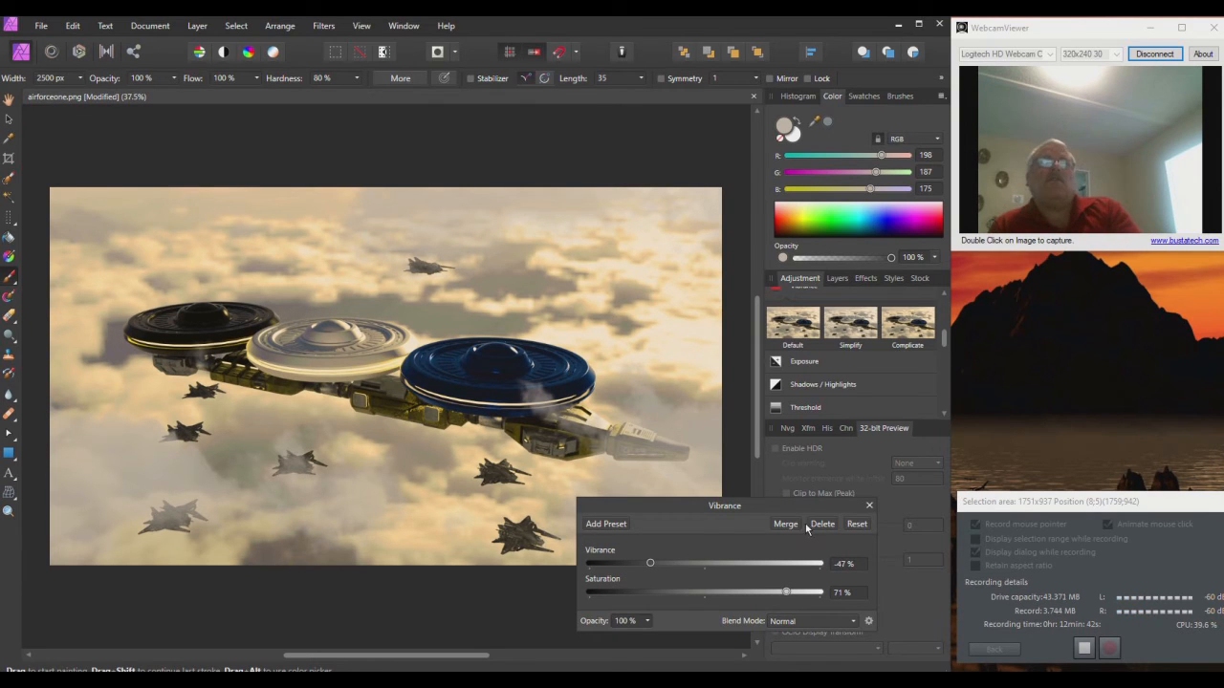
pyautogui.click(867, 506)
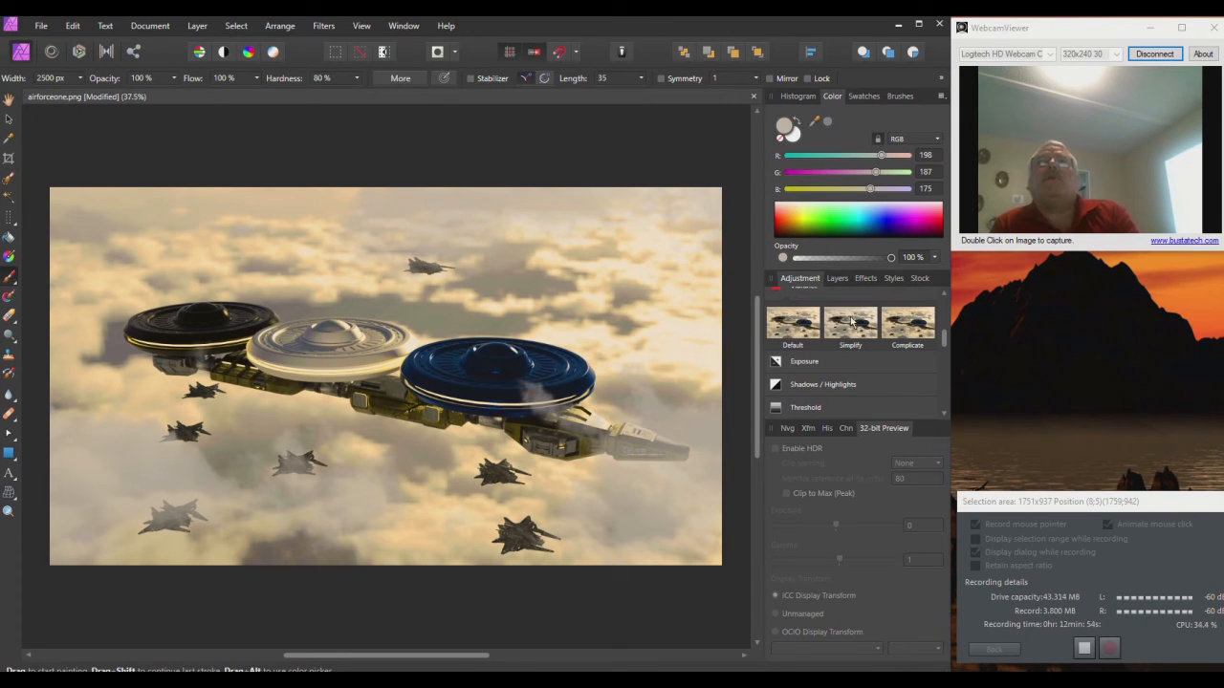
# Step: Enable Gaussian Blur on the Vibrance layer with a small radius and Preserve Alpha off
pyautogui.scroll(-2, 850, 320)
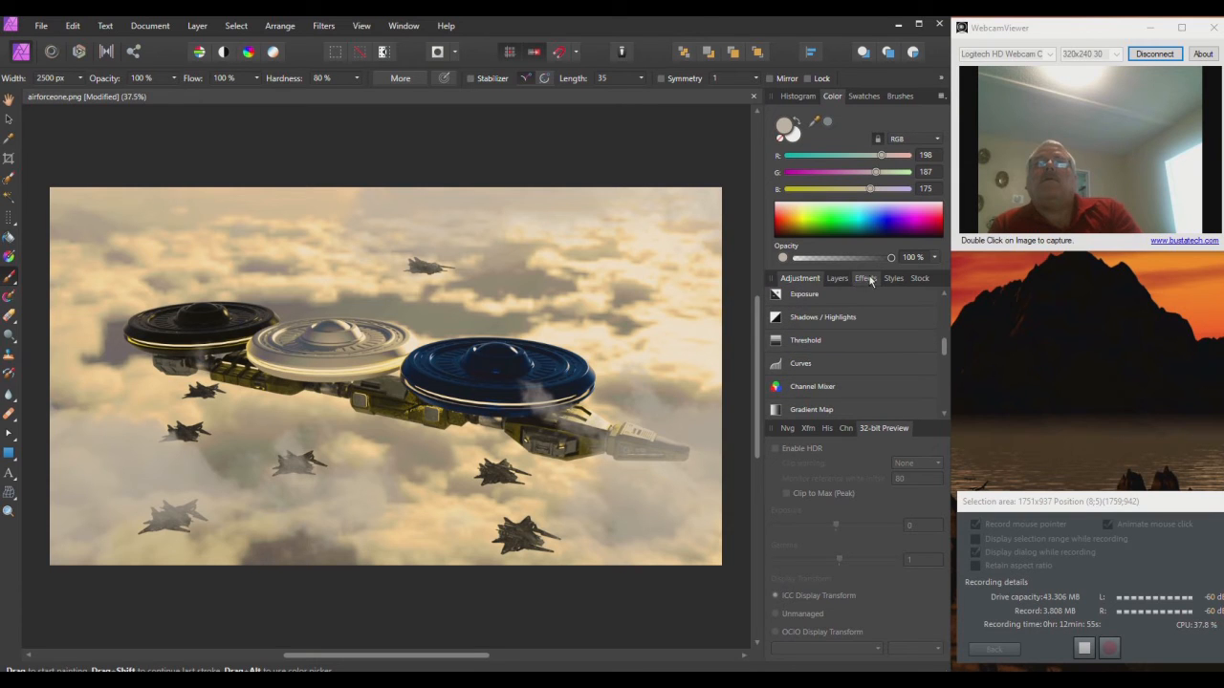
pyautogui.click(866, 278)
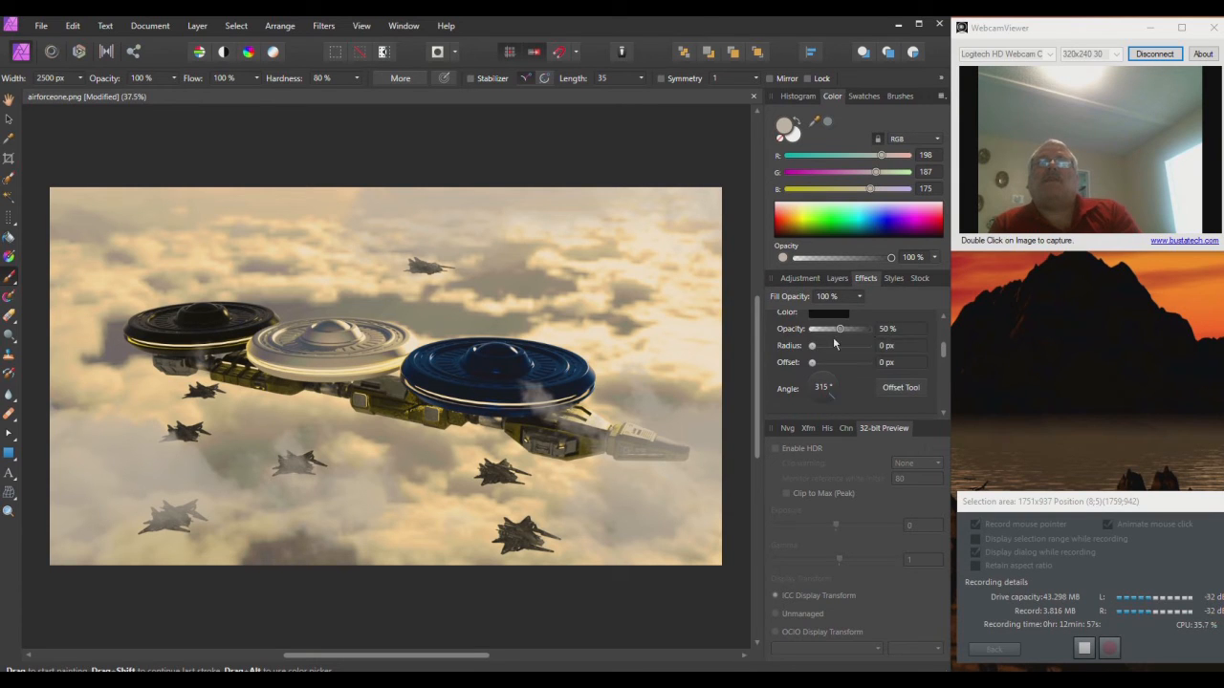
pyautogui.scroll(1, 850, 338)
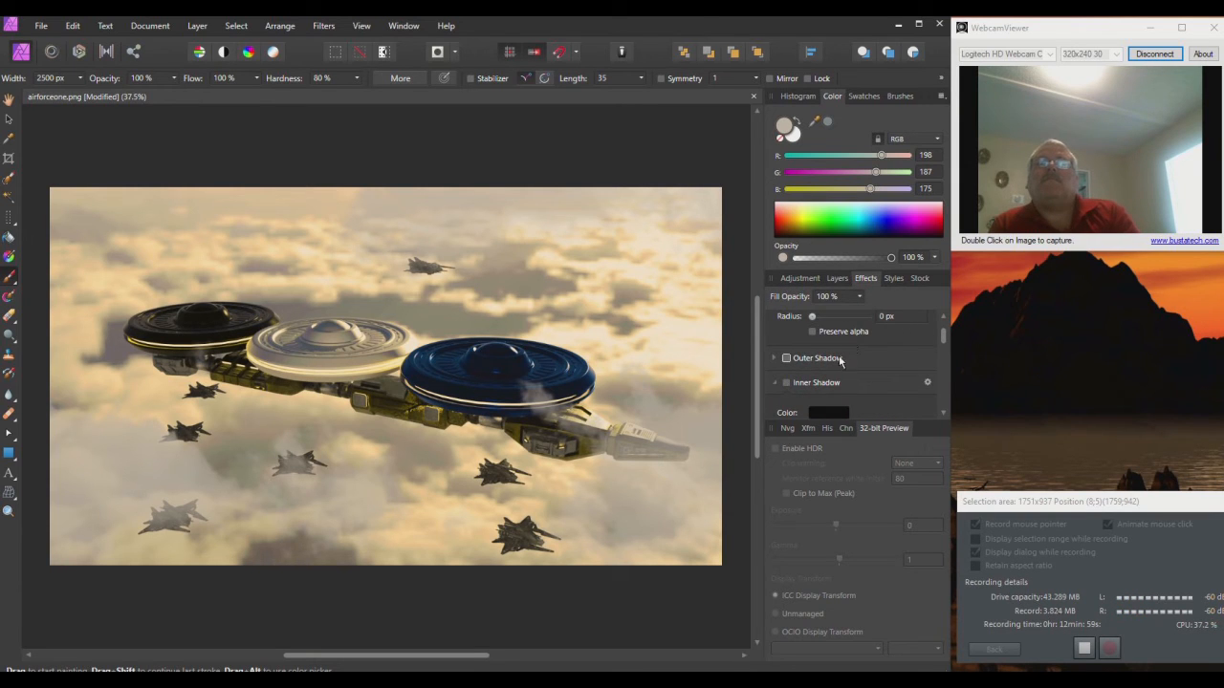
pyautogui.scroll(1, 813, 354)
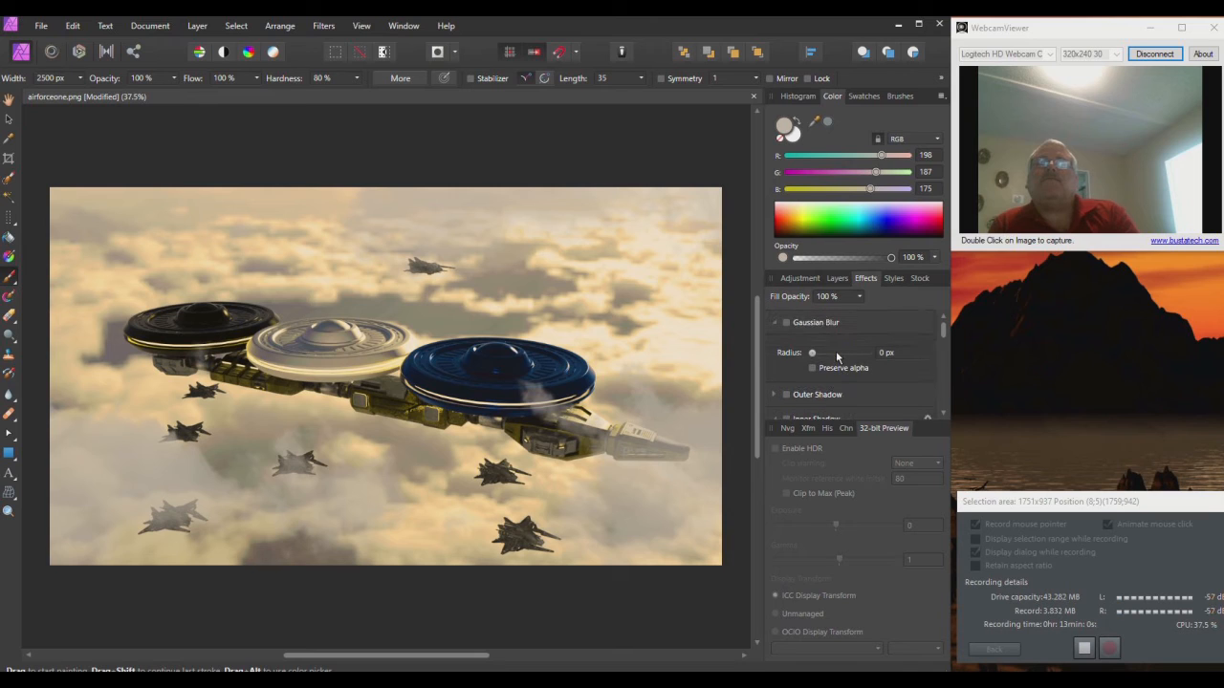
pyautogui.click(785, 323)
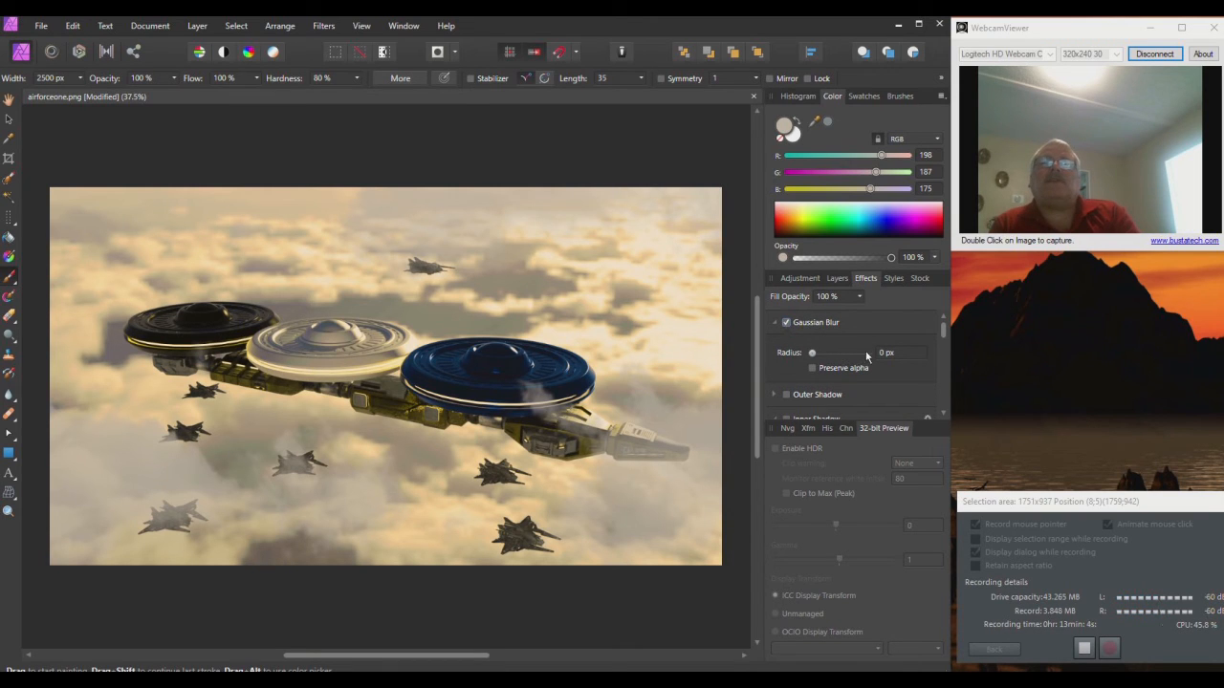
pyautogui.click(812, 368)
pyautogui.moveTo(813, 357)
pyautogui.mouseDown()
pyautogui.moveTo(856, 358)
pyautogui.moveTo(813, 358)
pyautogui.mouseUp()
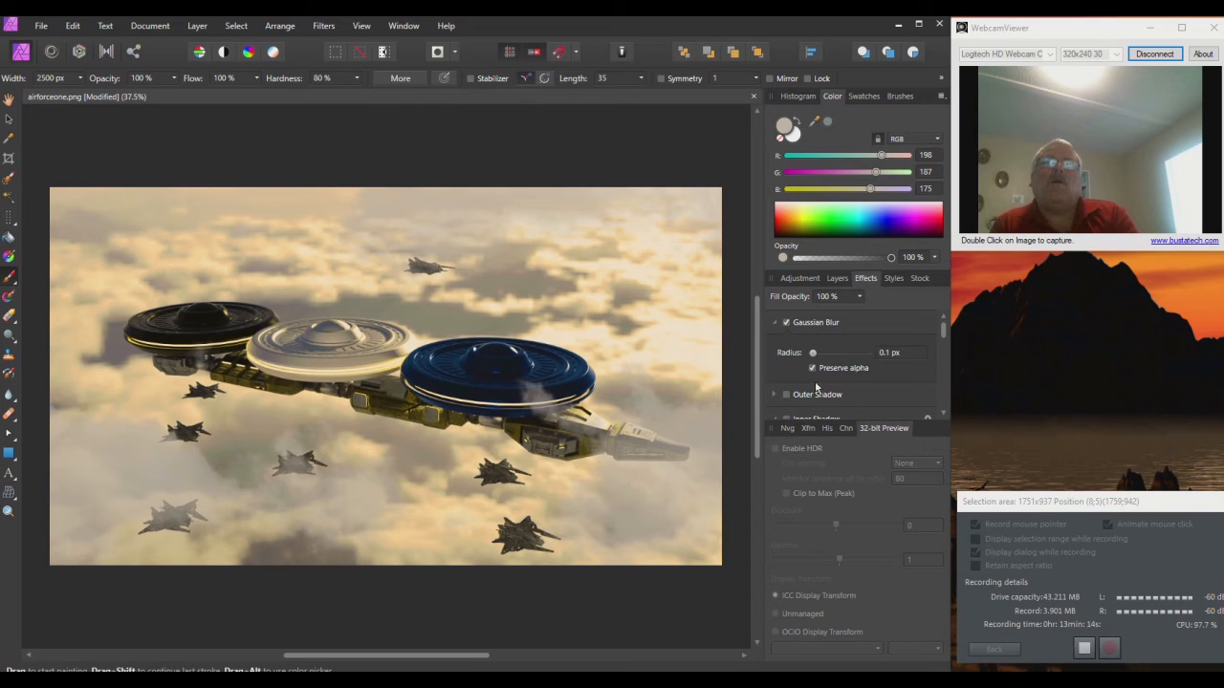
pyautogui.click(812, 369)
pyautogui.moveTo(814, 353)
pyautogui.mouseDown()
pyautogui.moveTo(880, 356)
pyautogui.moveTo(815, 353)
pyautogui.mouseUp()
# Step: Apply the 3D effect at 100% opacity and 8.1 px radius, then show the Layers list
pyautogui.scroll(-2, 803, 384)
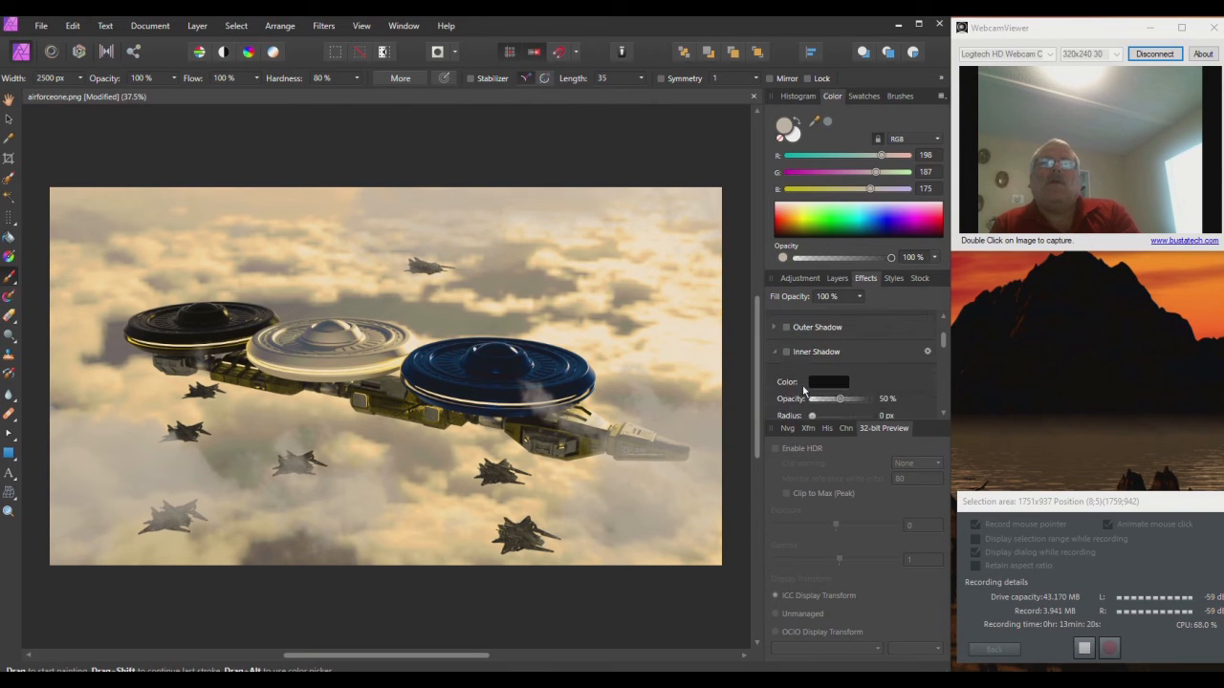
pyautogui.scroll(-5, 803, 374)
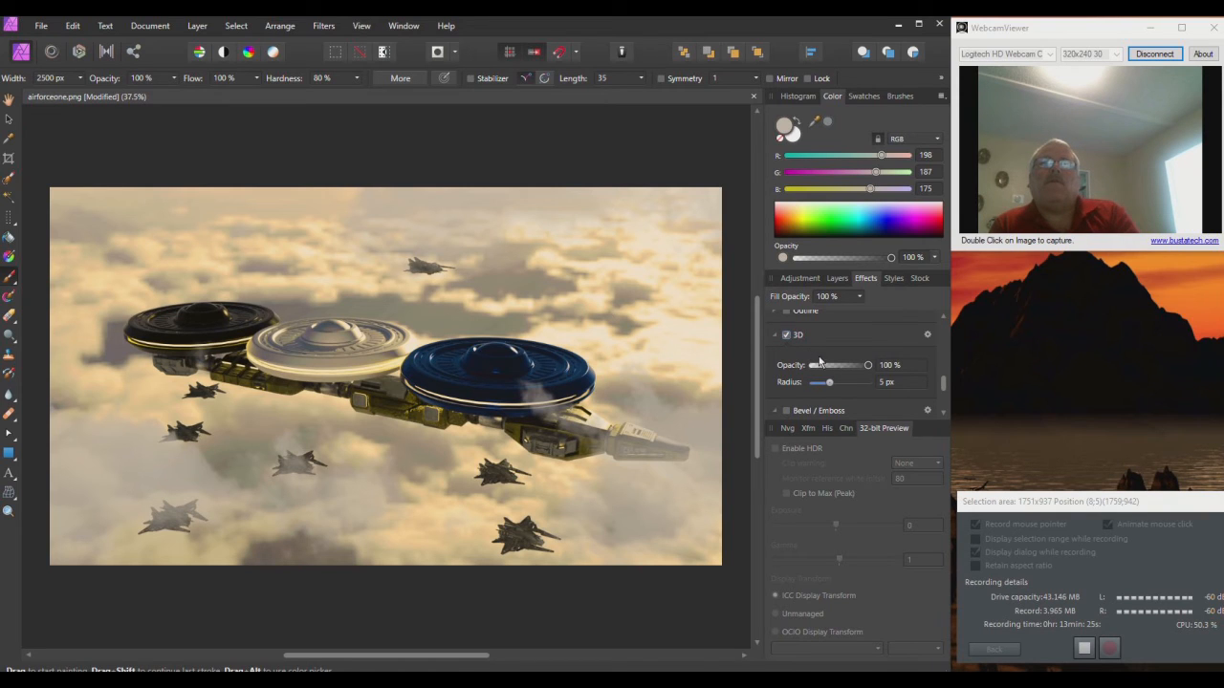
pyautogui.moveTo(868, 368); pyautogui.dragTo(834, 384)
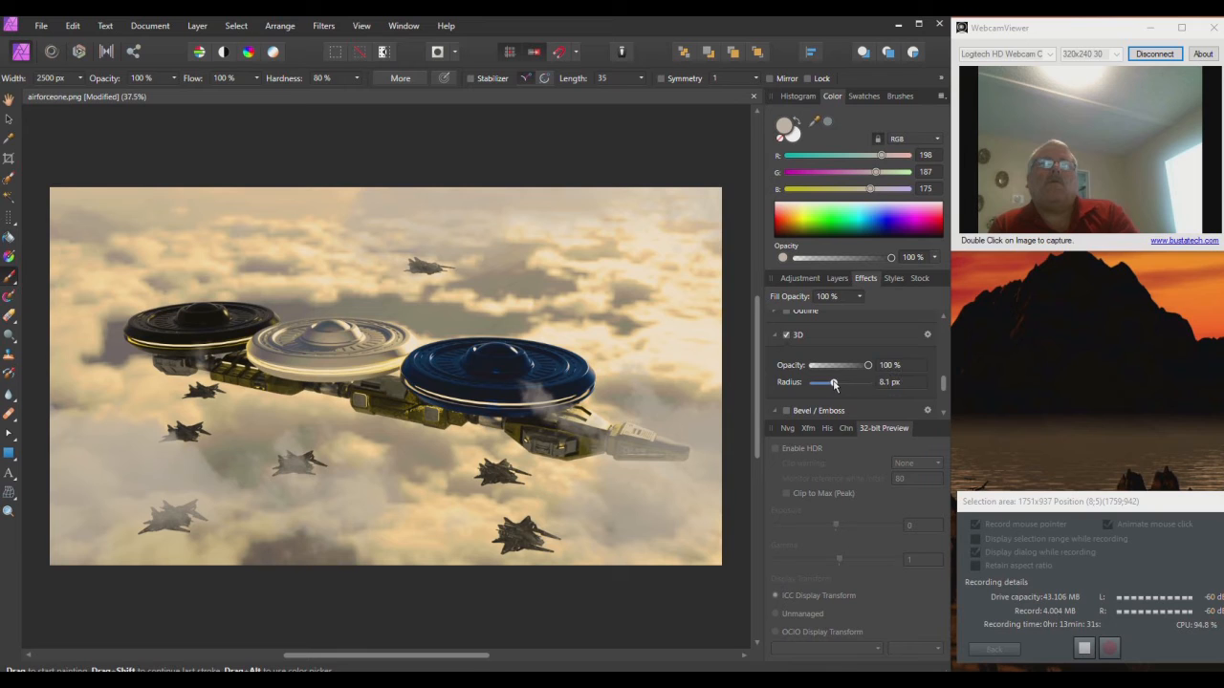
pyautogui.scroll(-3, 837, 359)
pyautogui.scroll(1, 837, 359)
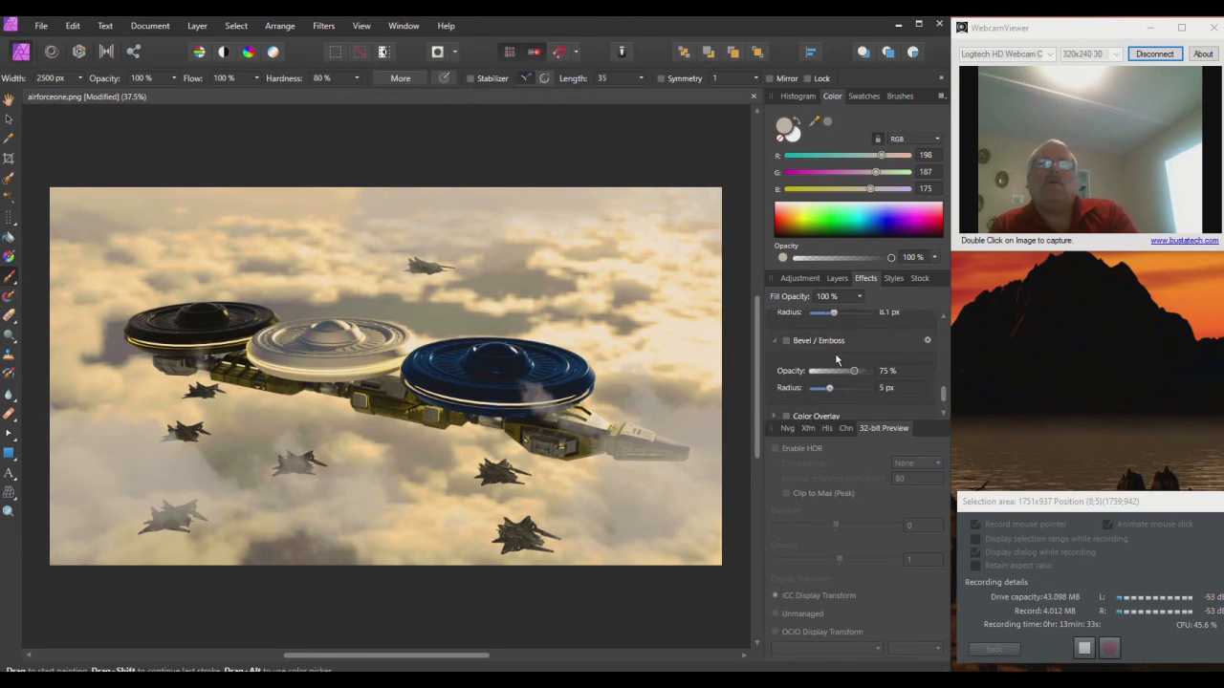
pyautogui.click(837, 279)
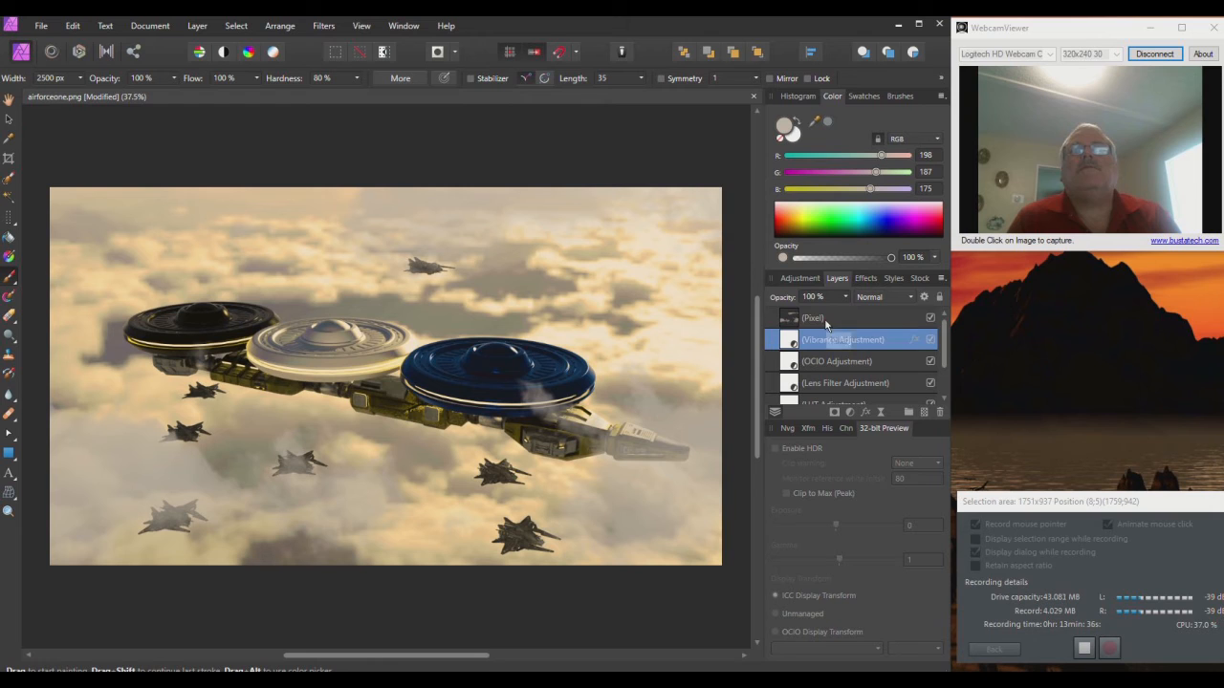
# Step: Add a new pixel layer above Pixel and set the Art Text font to Battlestar Regular 12 pt
pyautogui.click(826, 318)
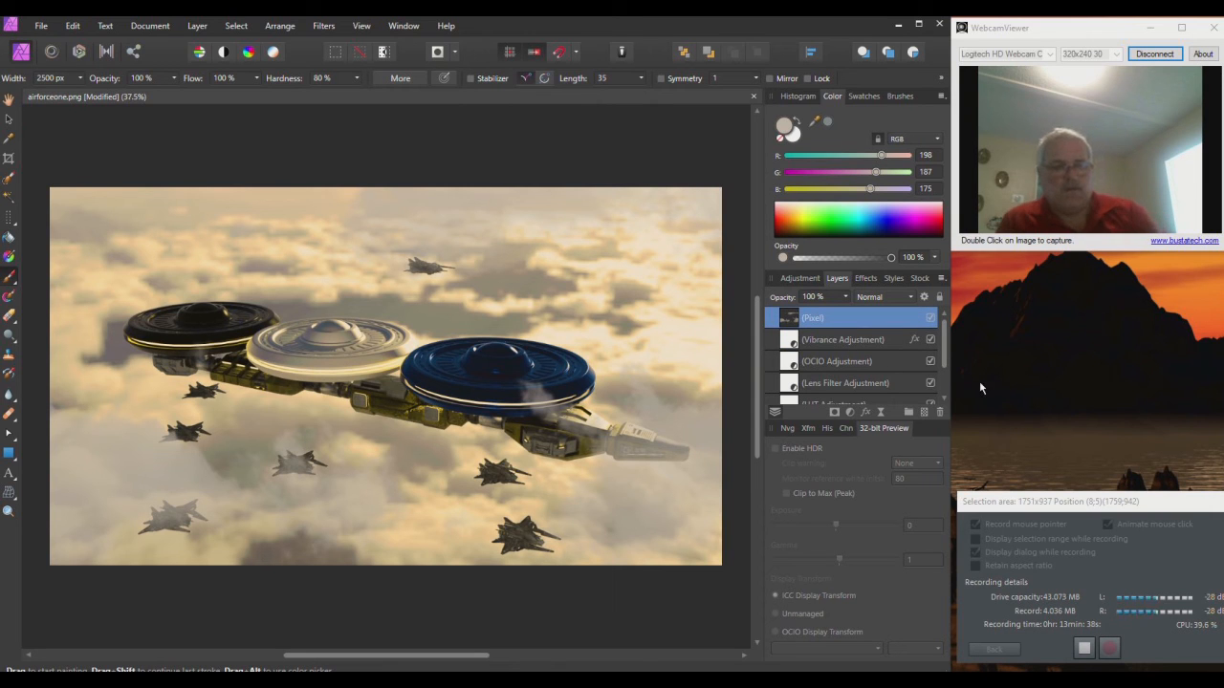
pyautogui.hotkey('ctrl', 'shift', 'n')
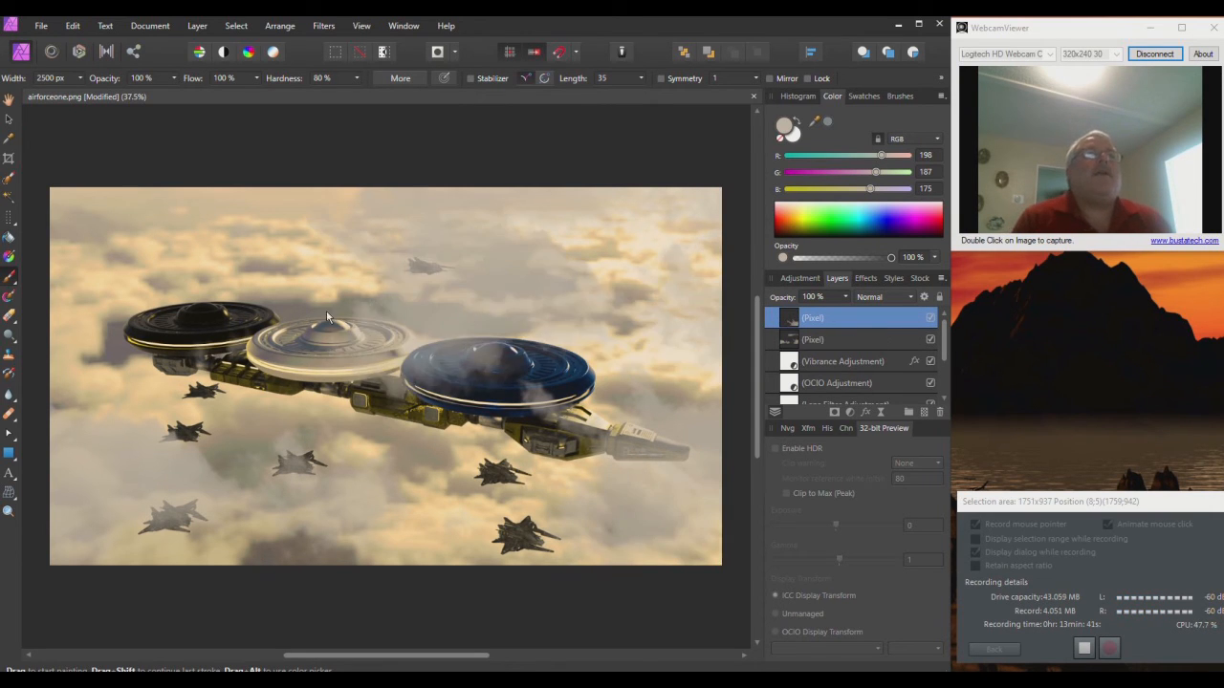
pyautogui.click(9, 472)
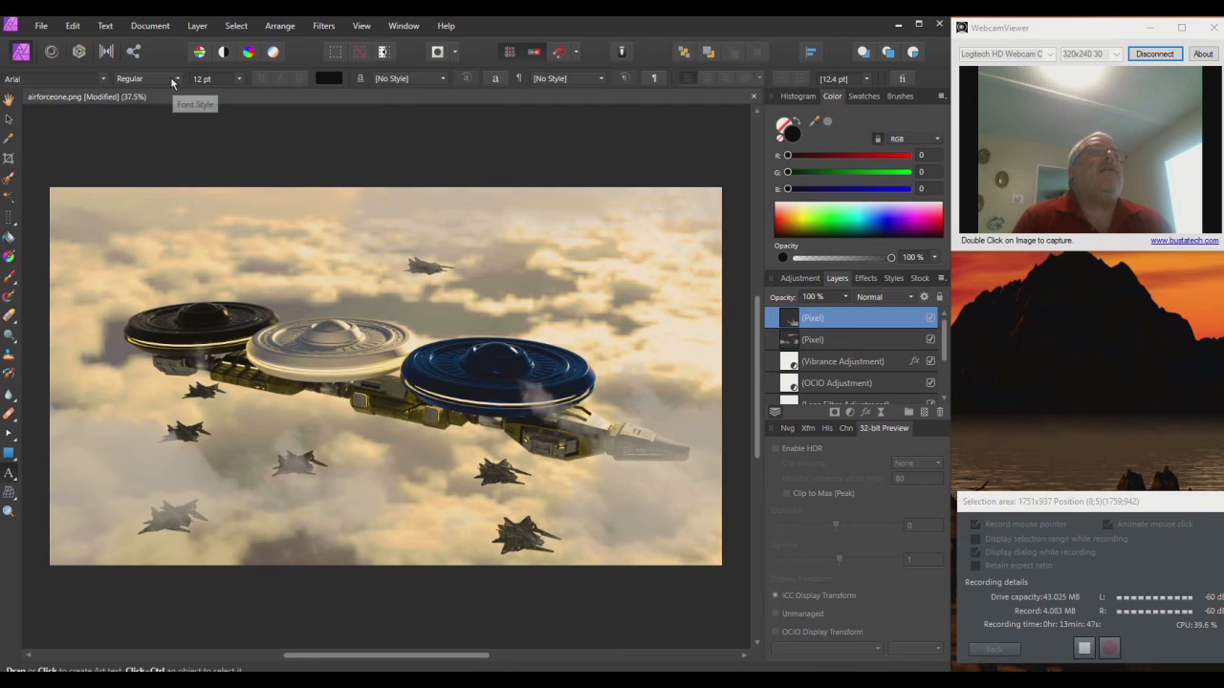
pyautogui.click(99, 79)
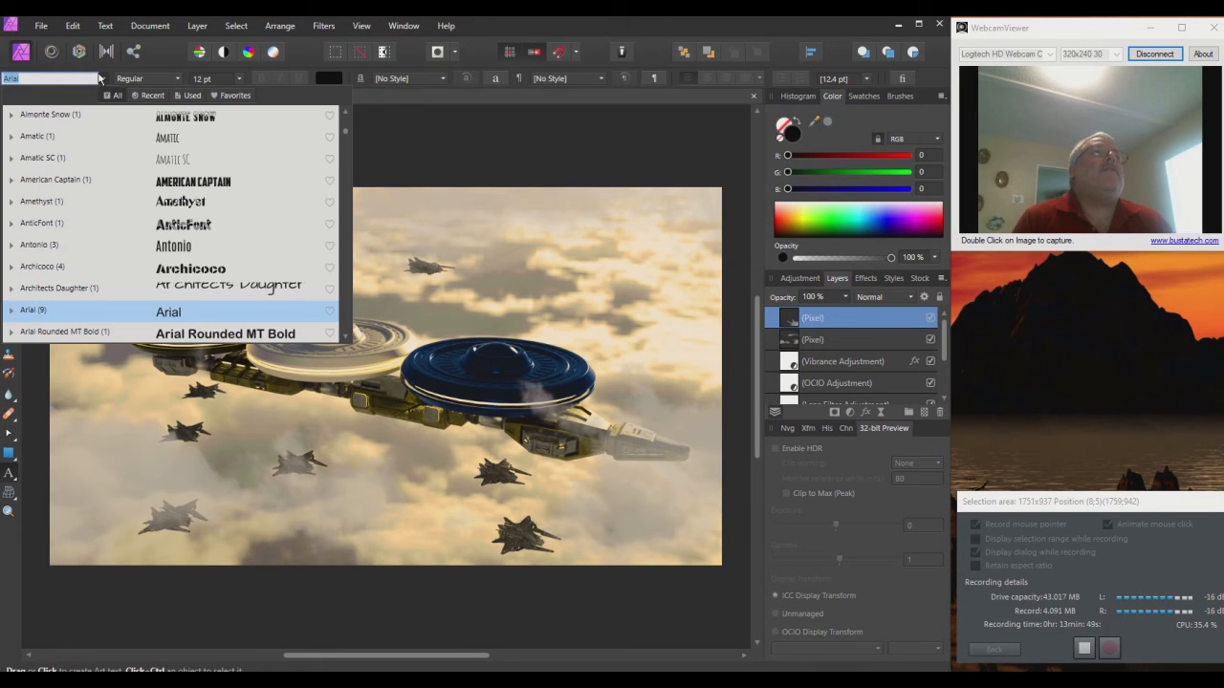
pyautogui.scroll(-5, 133, 167)
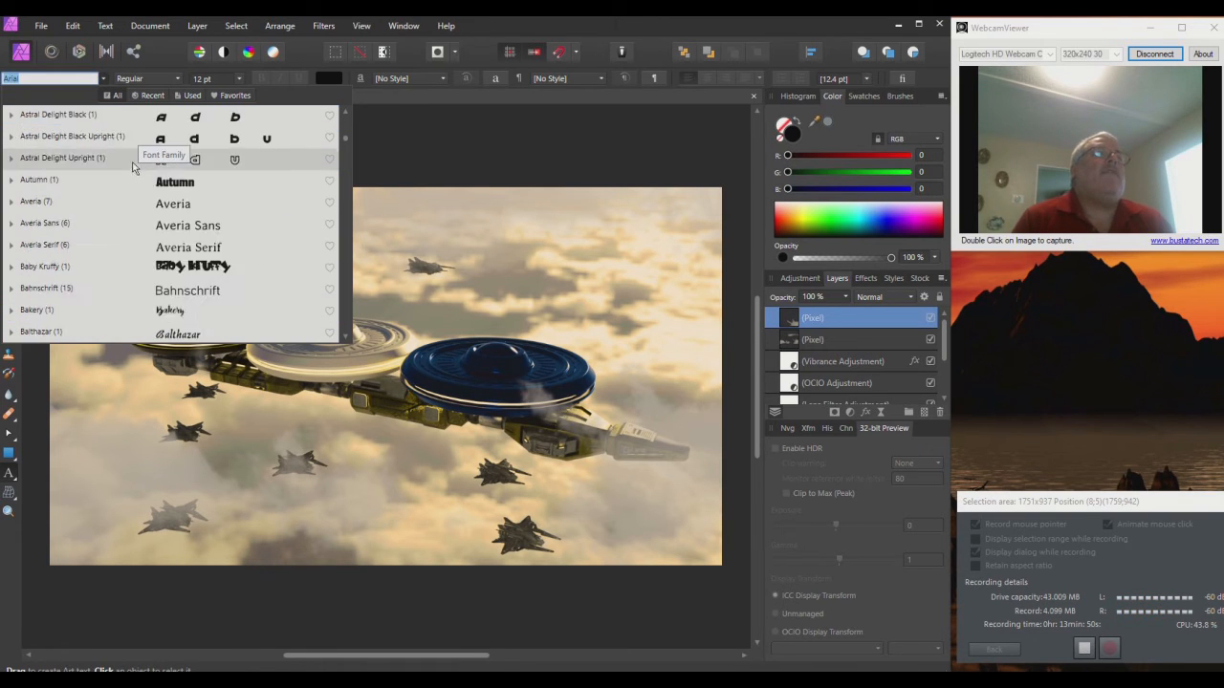
pyautogui.scroll(-2, 131, 172)
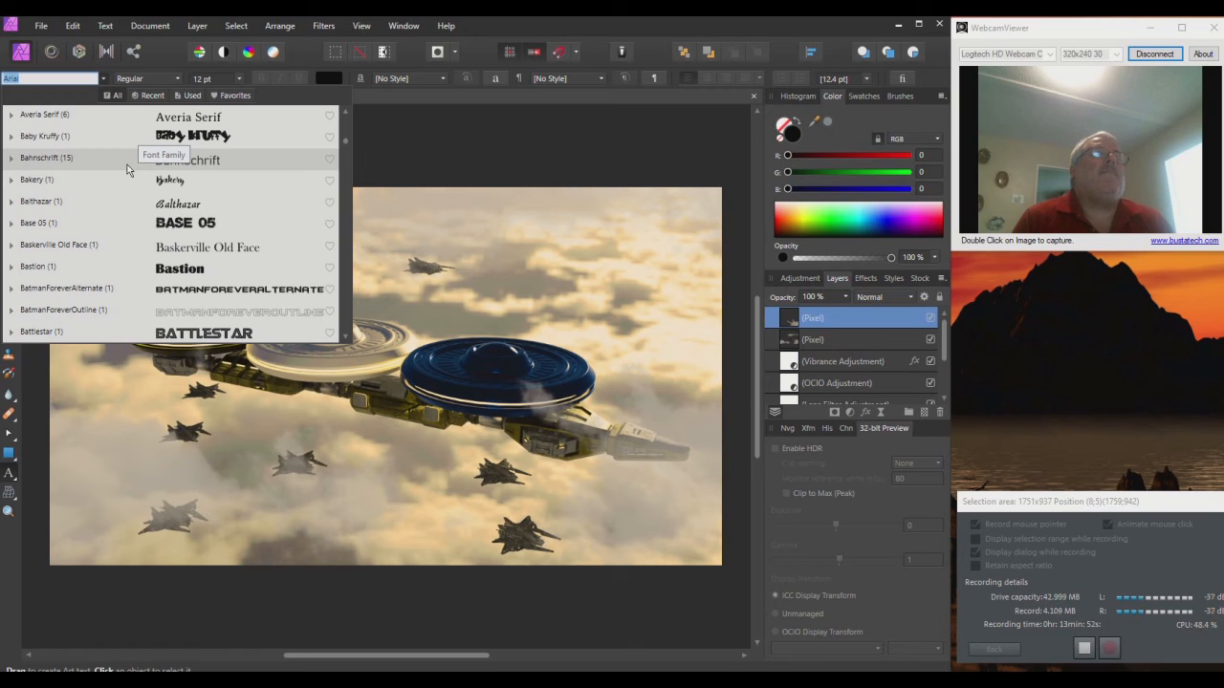
pyautogui.scroll(-2, 127, 170)
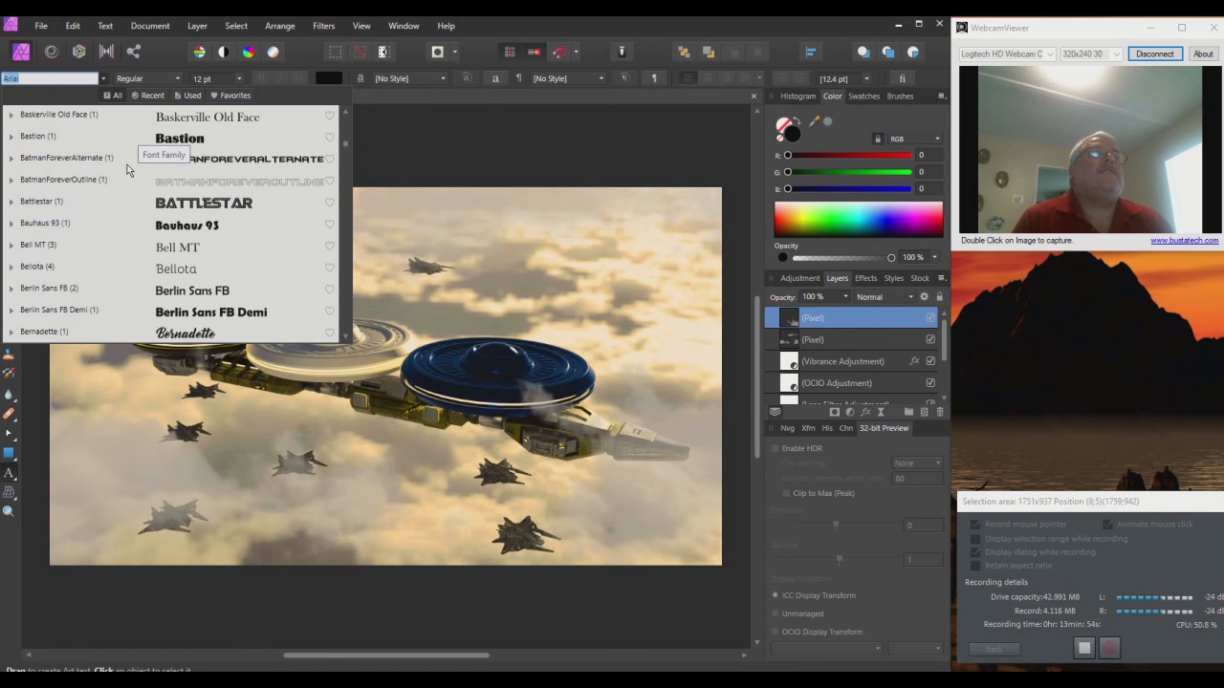
pyautogui.scroll(-1, 127, 170)
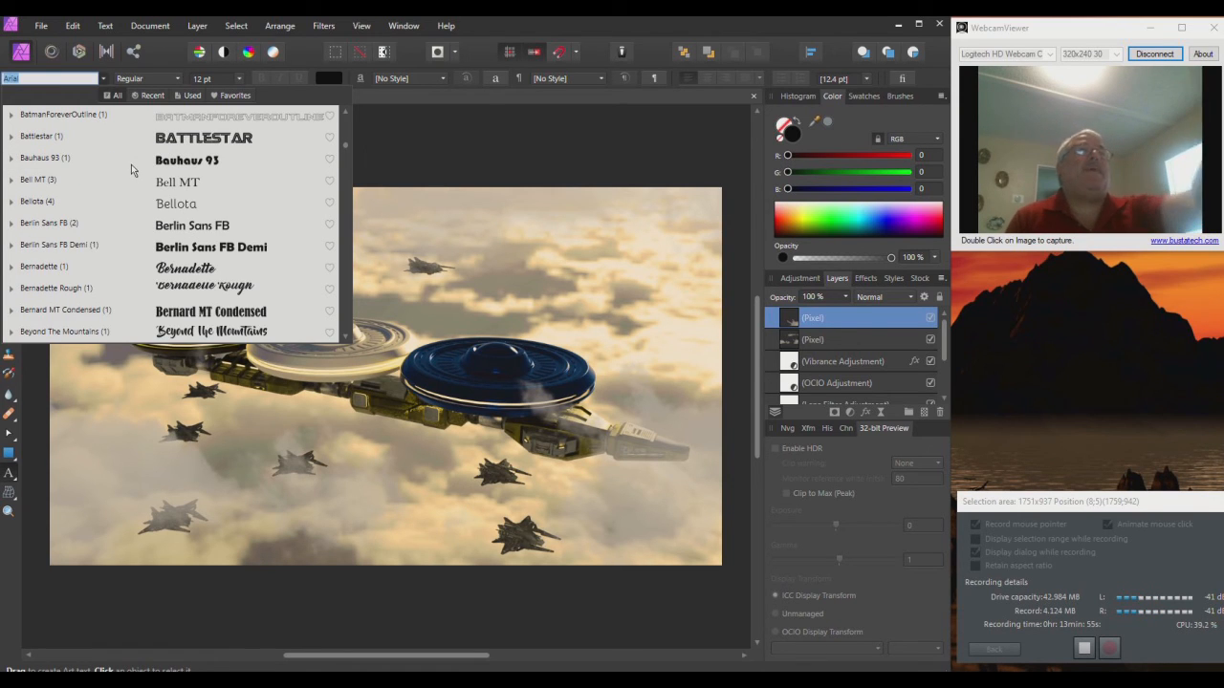
pyautogui.click(220, 146)
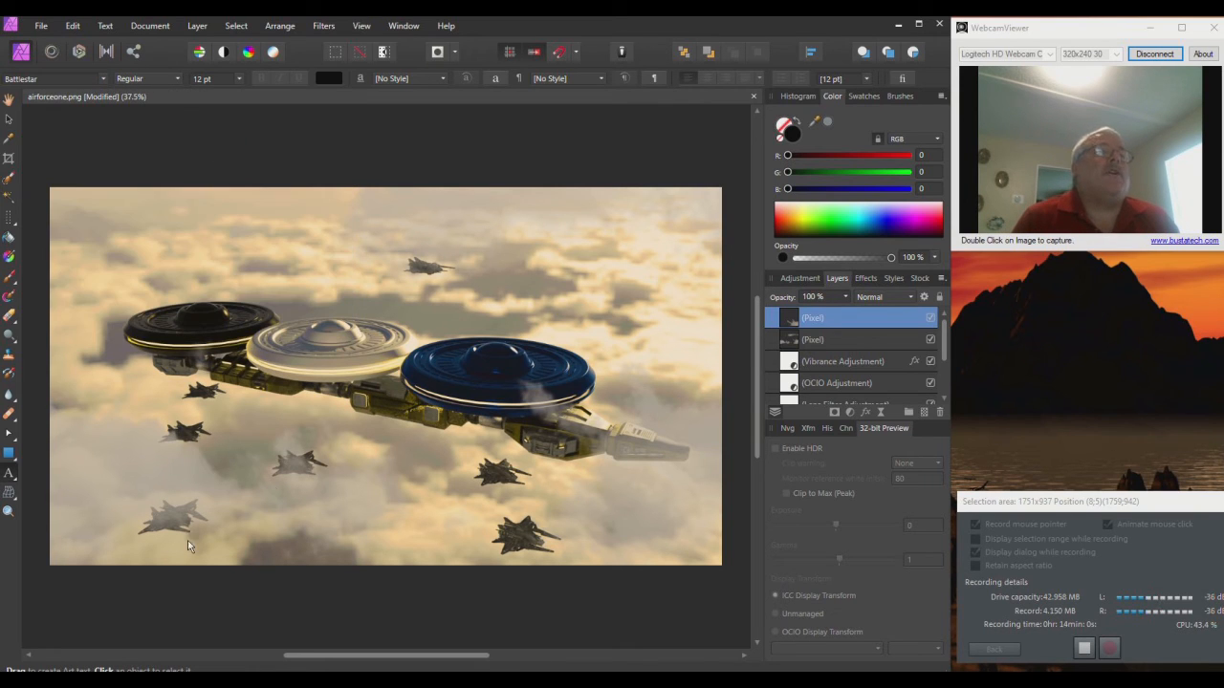
pyautogui.moveTo(71, 511); pyautogui.dragTo(122, 529)
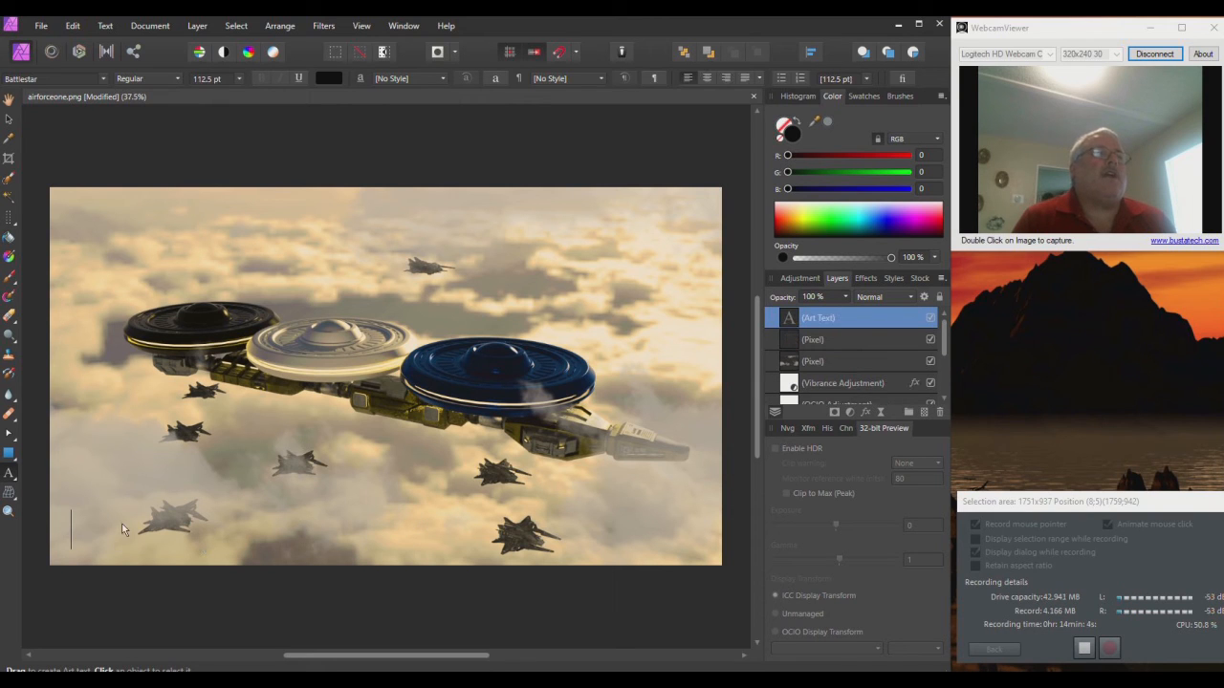
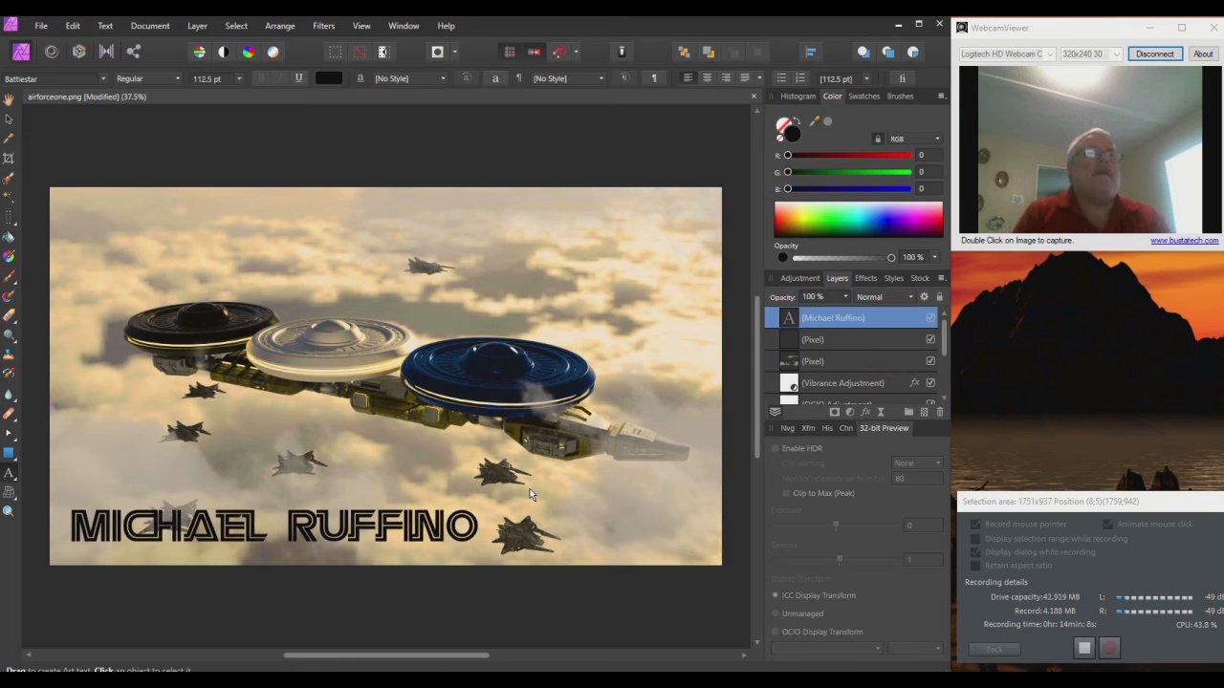
pyautogui.press('Escape')
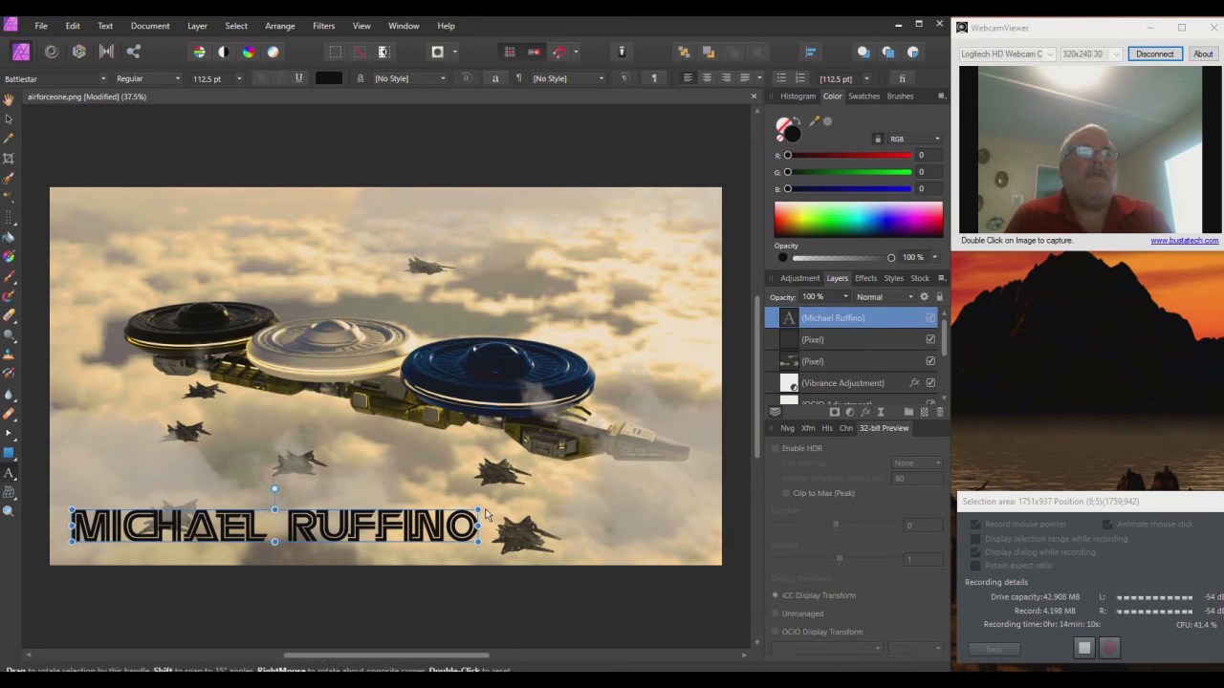
pyautogui.moveTo(480, 514); pyautogui.dragTo(247, 545)
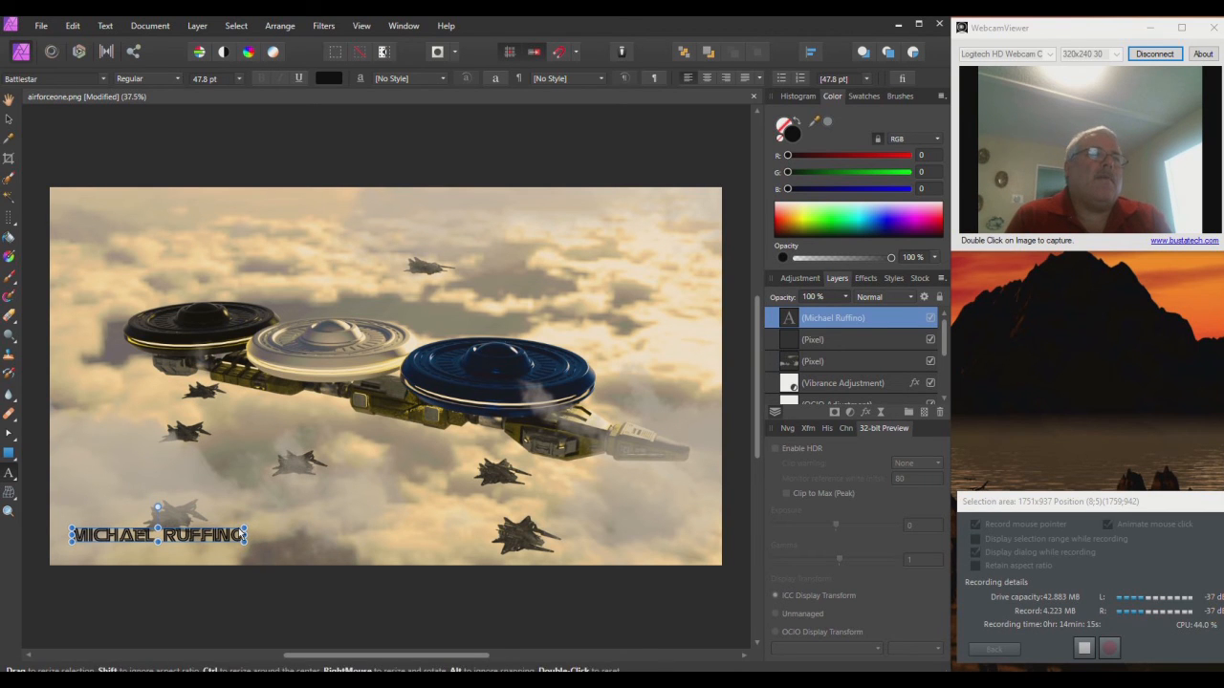
# Step: Zoom in and enlarge the name text from about 62.7 pt to 93 pt
pyautogui.scroll(5, 239, 529)
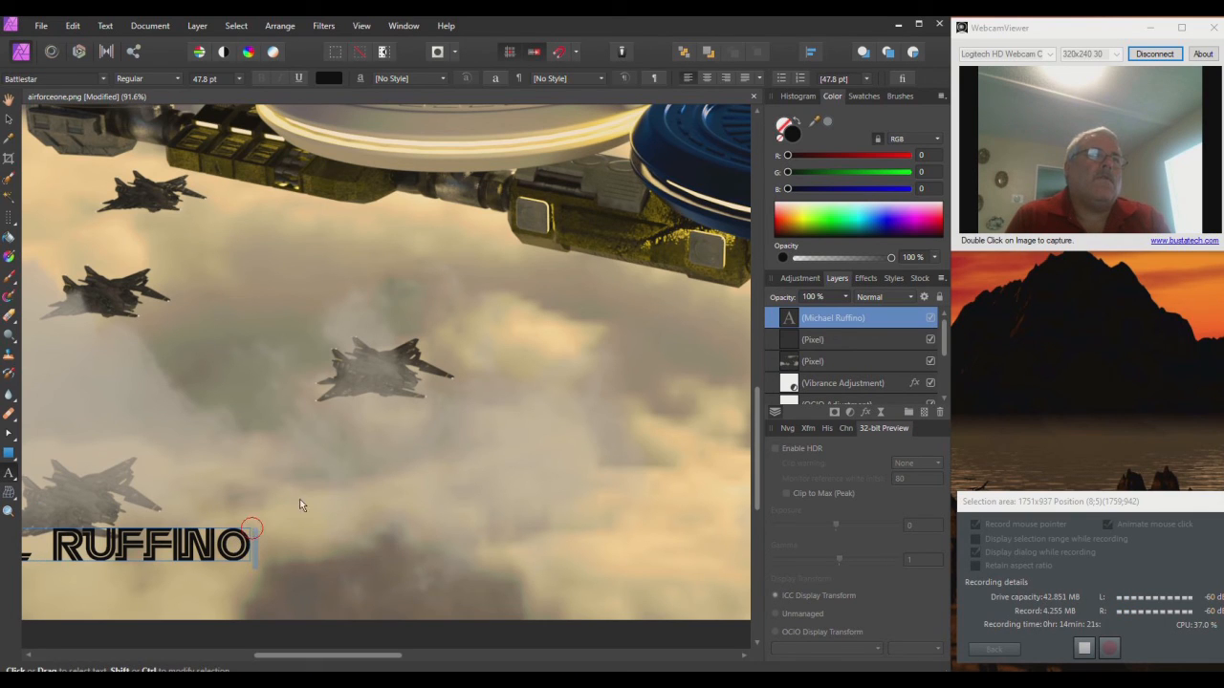
pyautogui.moveTo(251, 532); pyautogui.dragTo(382, 521)
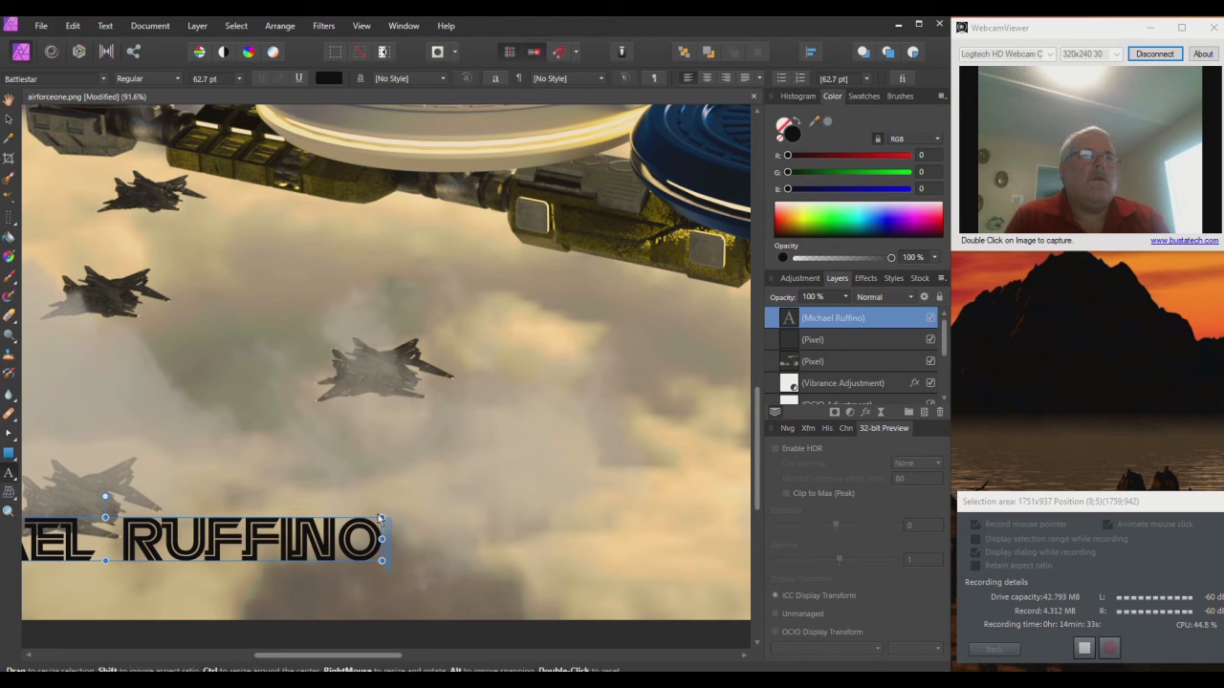
pyautogui.moveTo(382, 519); pyautogui.dragTo(650, 497)
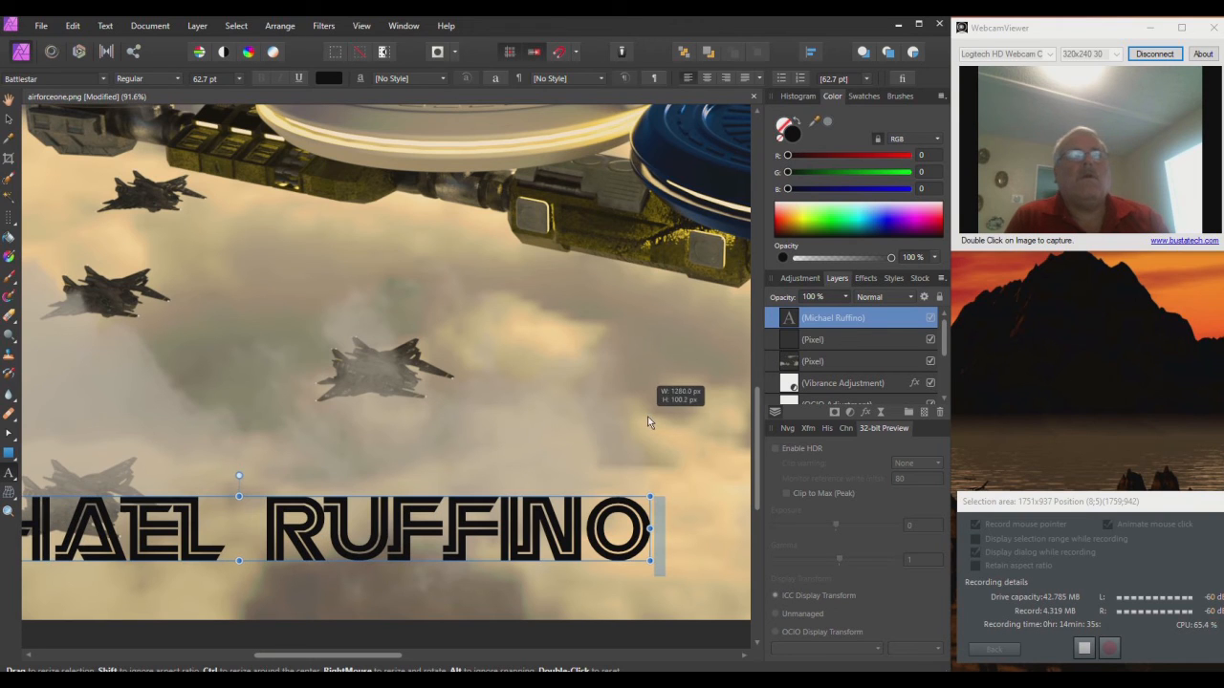
pyautogui.click(663, 513)
pyautogui.click(662, 511)
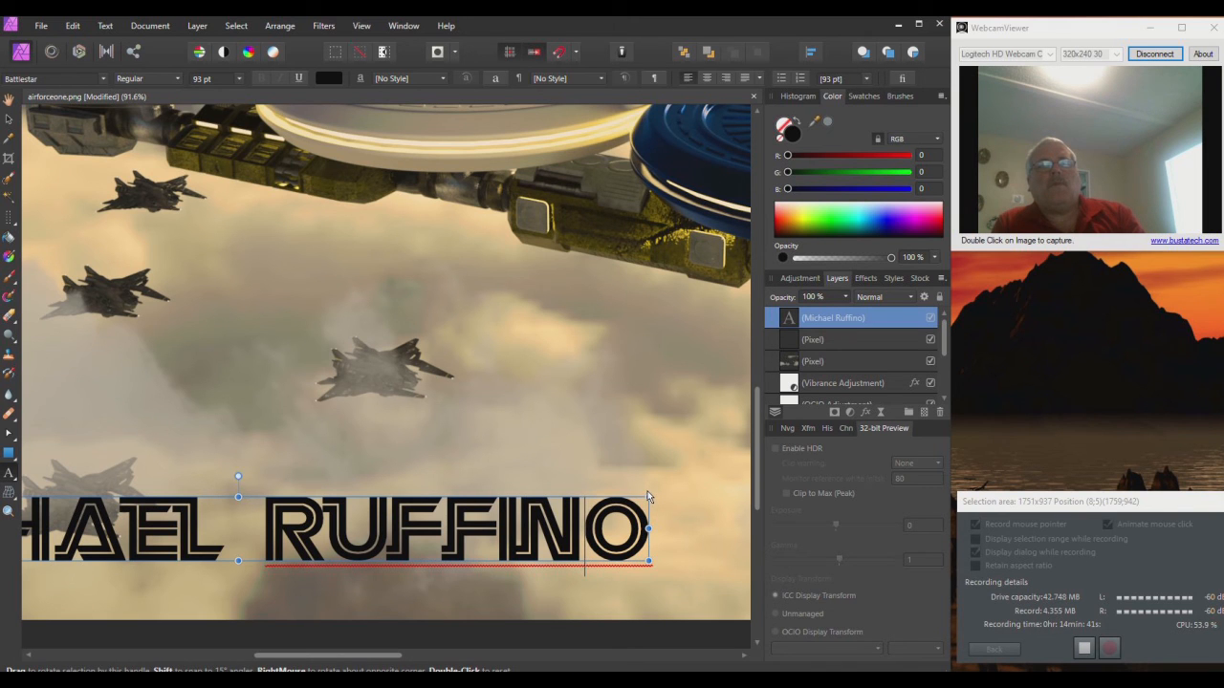
pyautogui.moveTo(647, 494); pyautogui.dragTo(573, 499)
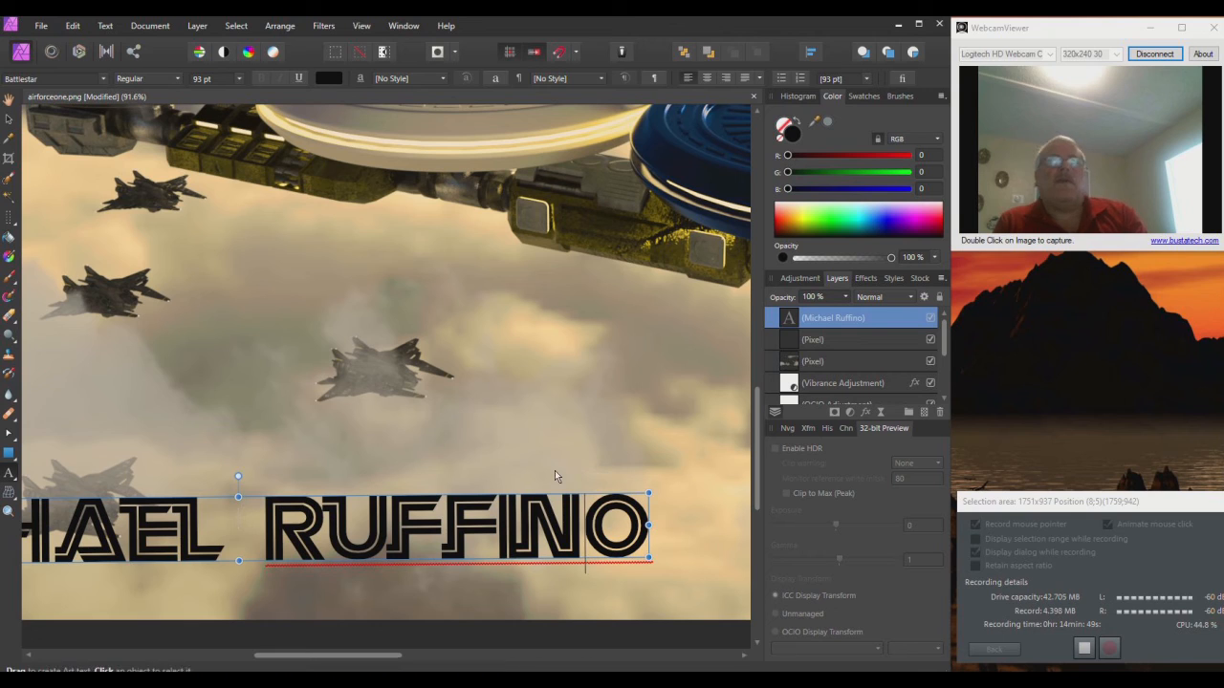
# Step: Enable Bevel / Emboss on the name text and raise its opacity to 96%
pyautogui.click(866, 279)
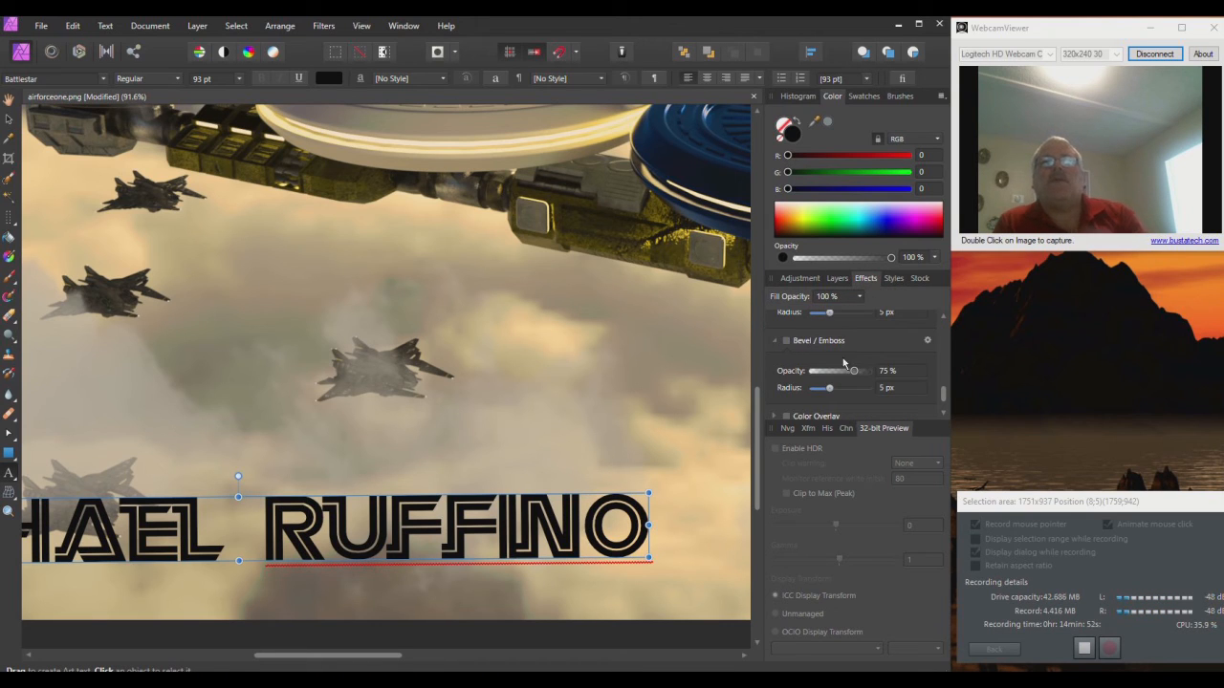
pyautogui.click(787, 340)
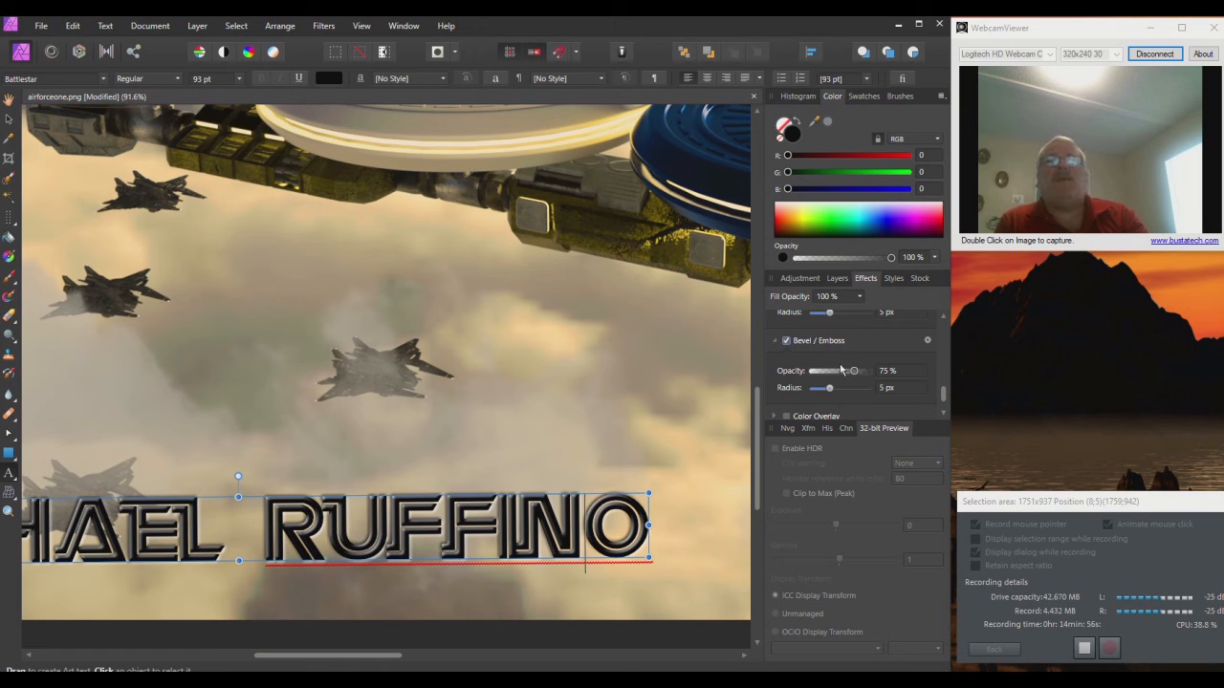
pyautogui.moveTo(852, 373)
pyautogui.mouseDown()
pyautogui.moveTo(824, 372)
pyautogui.moveTo(865, 373)
pyautogui.mouseUp()
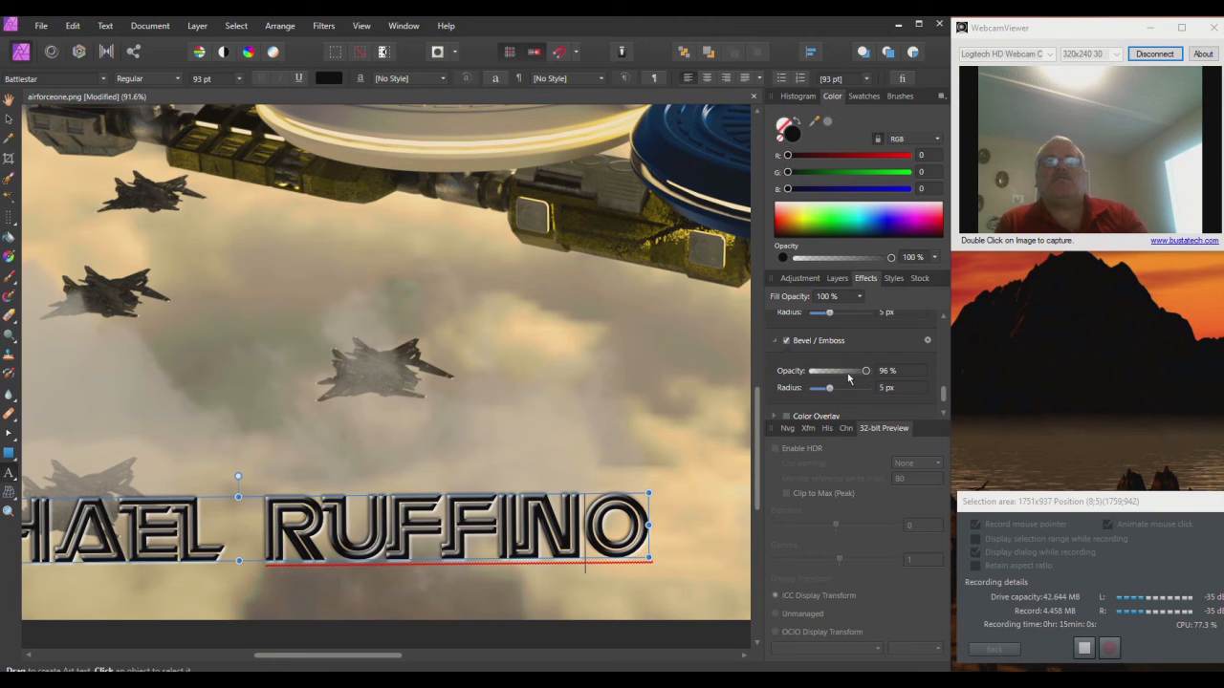
pyautogui.scroll(-1, 855, 371)
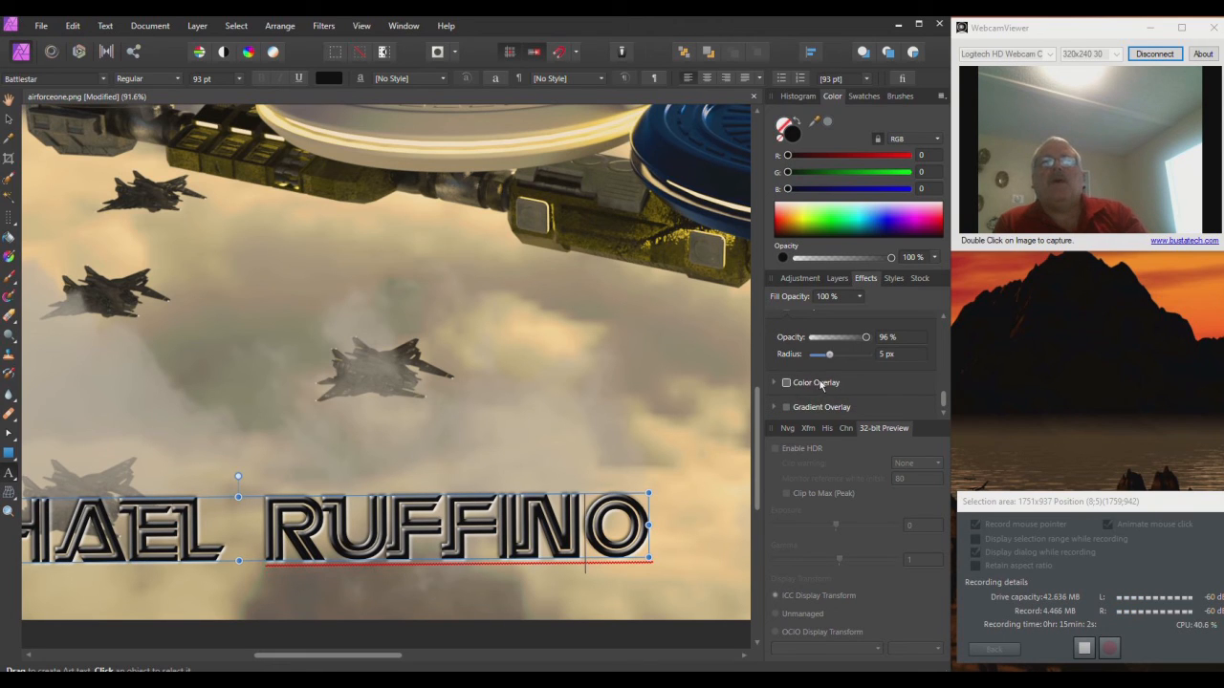
# Step: Apply a teal Color Overlay (R0 G115 B153) to the name text
pyautogui.click(786, 383)
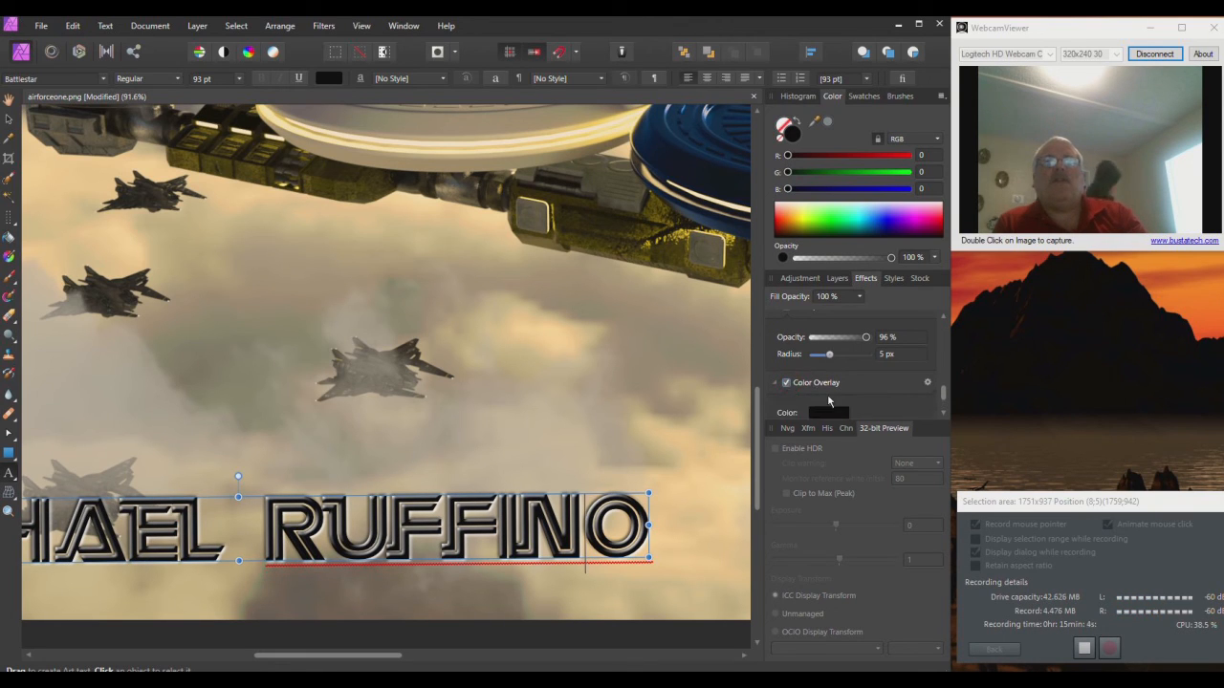
pyautogui.click(827, 411)
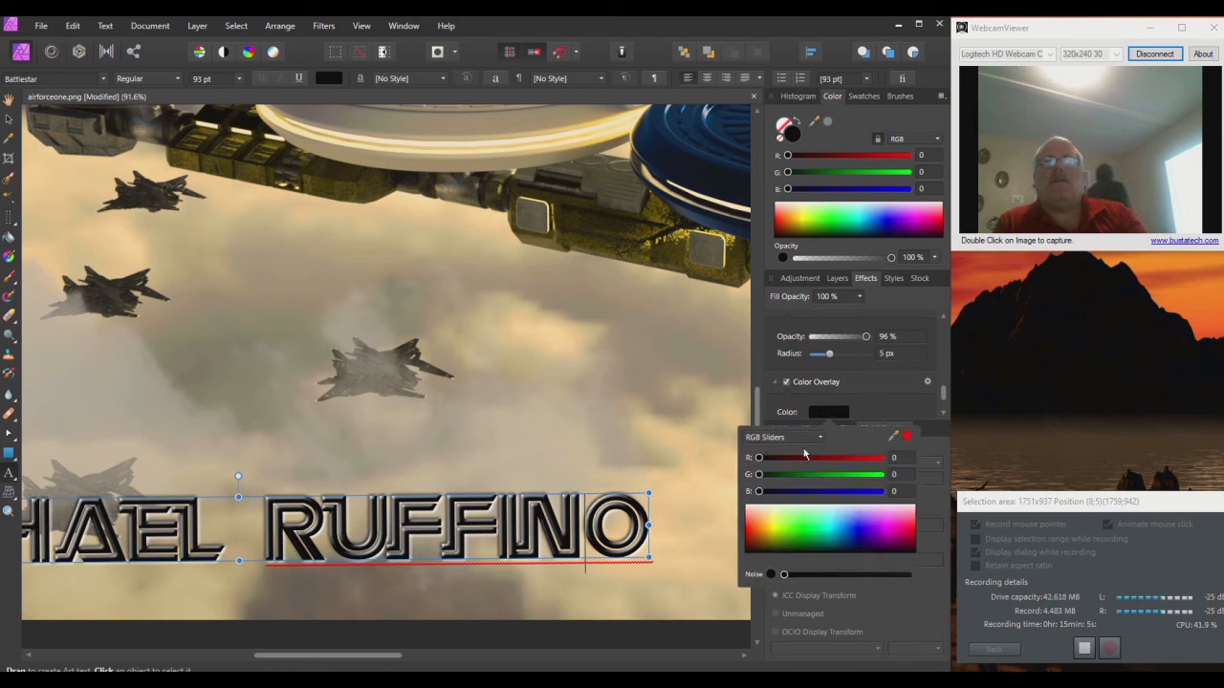
pyautogui.moveTo(807, 518); pyautogui.dragTo(835, 543)
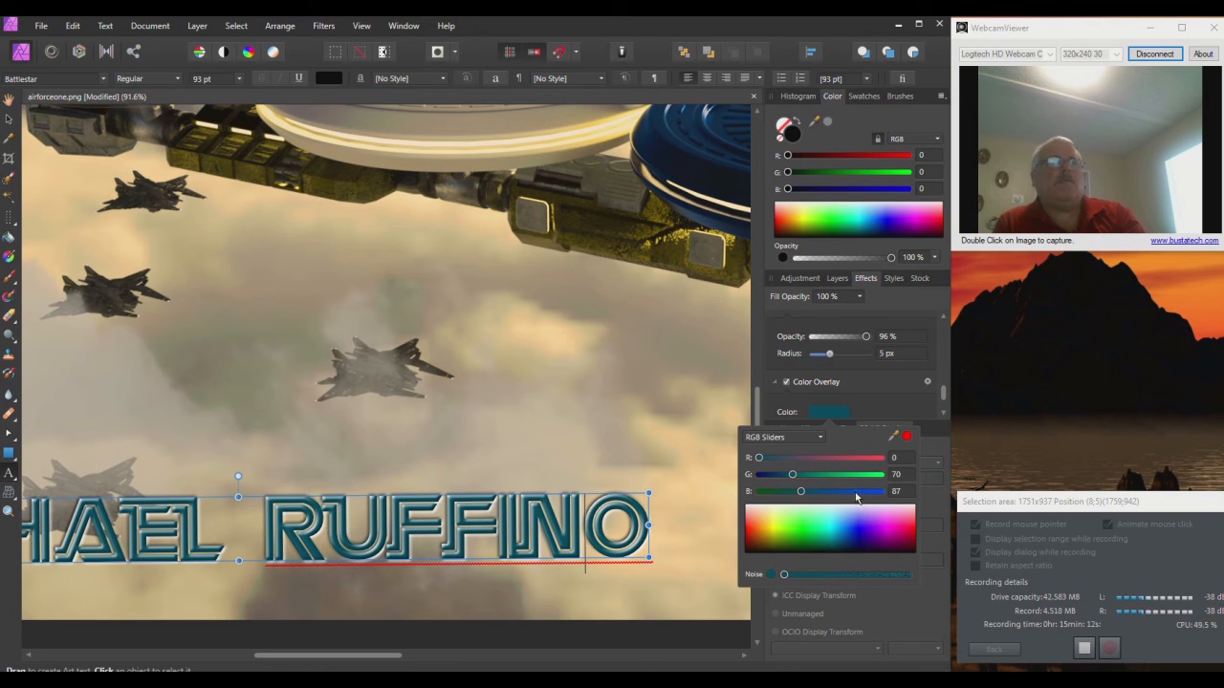
pyautogui.moveTo(839, 541)
pyautogui.mouseDown()
pyautogui.moveTo(798, 536)
pyautogui.moveTo(767, 509)
pyautogui.moveTo(751, 516)
pyautogui.moveTo(821, 509)
pyautogui.moveTo(844, 518)
pyautogui.moveTo(824, 518)
pyautogui.moveTo(841, 521)
pyautogui.moveTo(838, 543)
pyautogui.mouseUp()
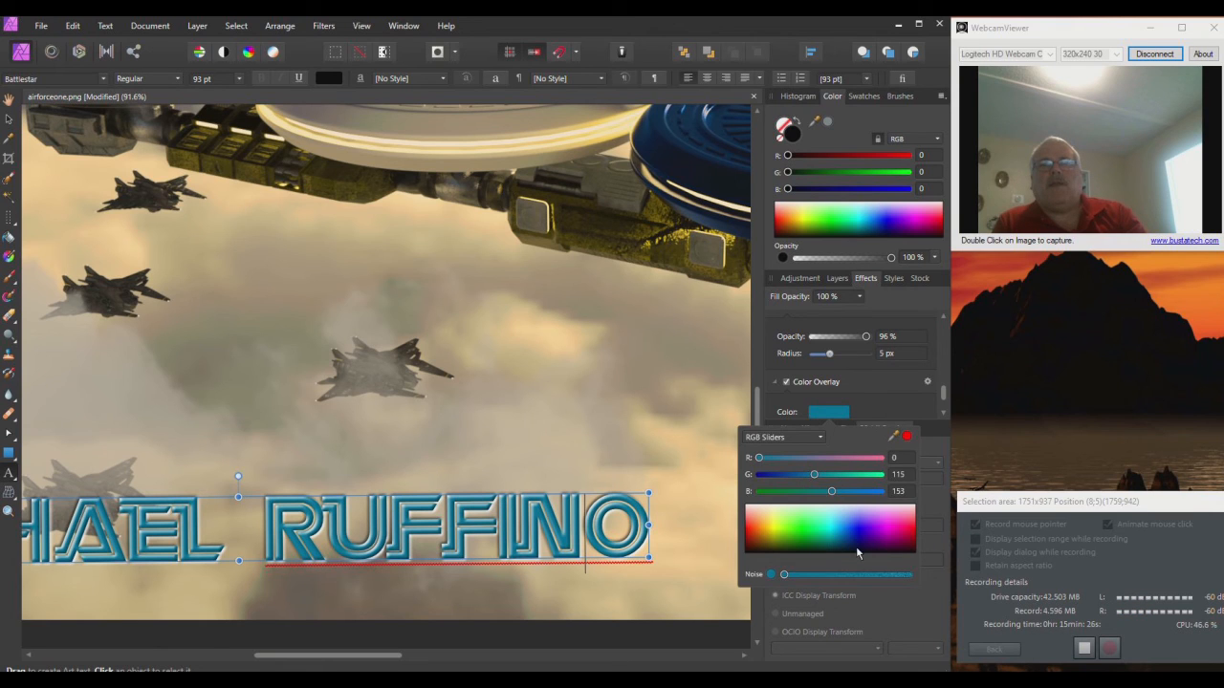
pyautogui.click(935, 520)
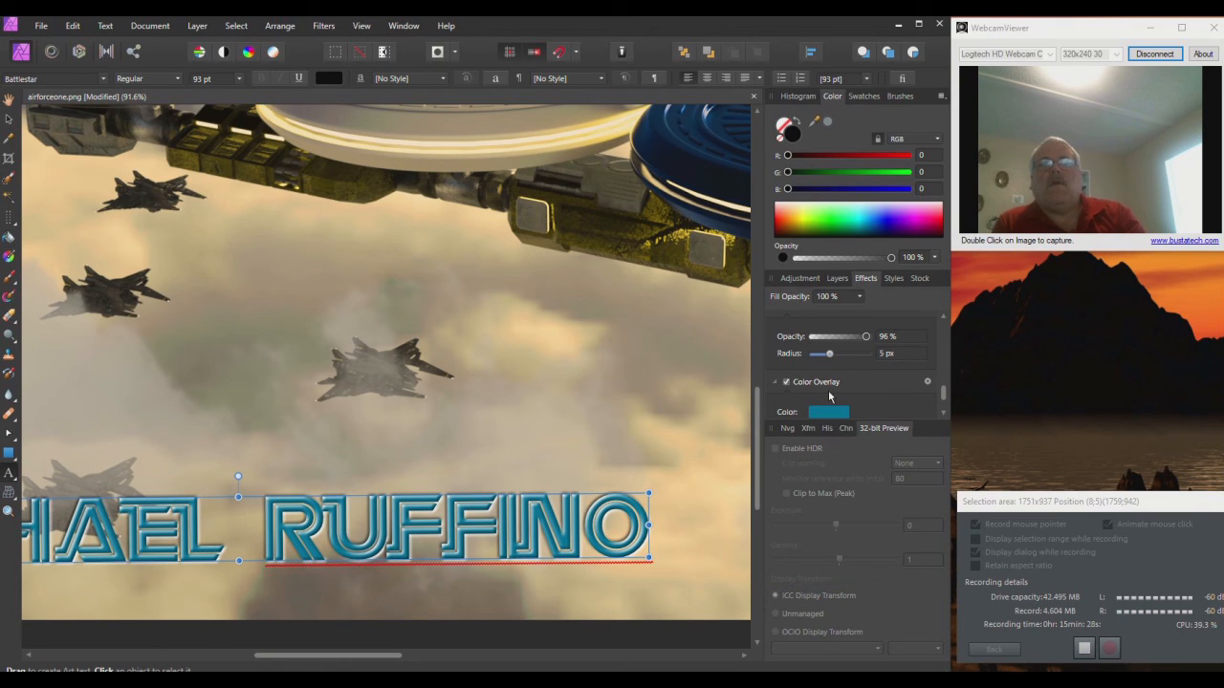
pyautogui.scroll(-2, 827, 390)
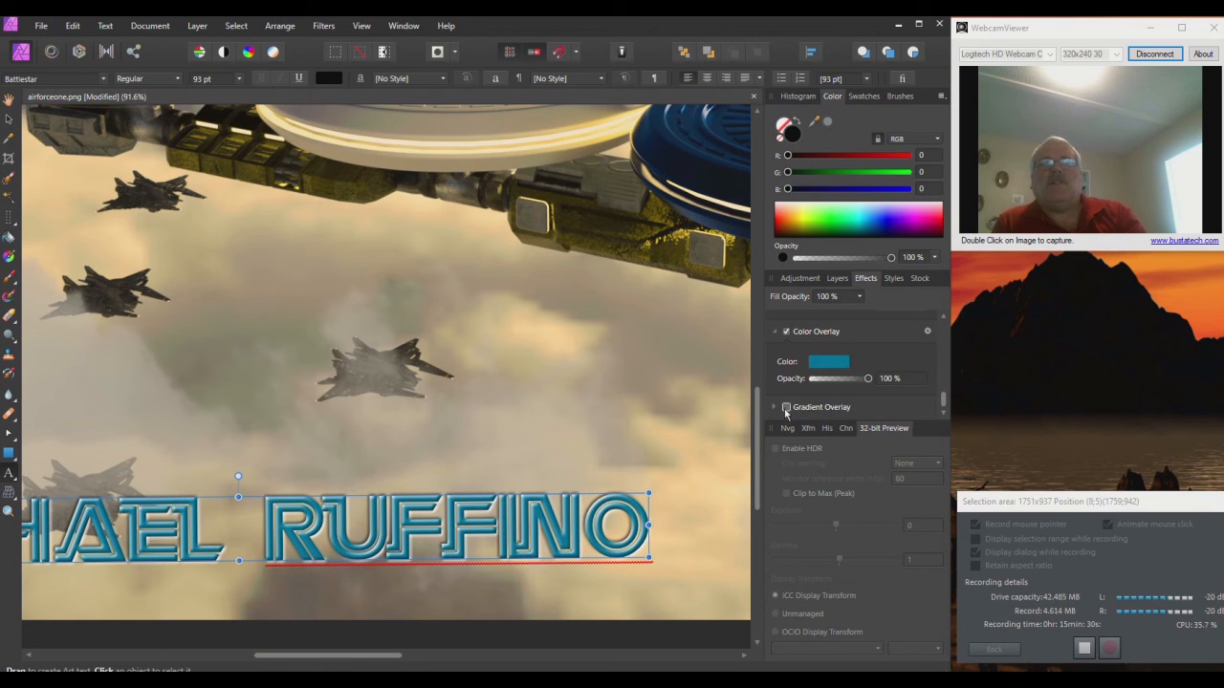
# Step: Lower the Gradient Overlay opacity on the name text to 84%
pyautogui.scroll(-1, 826, 403)
pyautogui.moveTo(866, 405)
pyautogui.mouseDown()
pyautogui.moveTo(819, 405)
pyautogui.moveTo(867, 402)
pyautogui.mouseUp()
pyautogui.scroll(5, 813, 373)
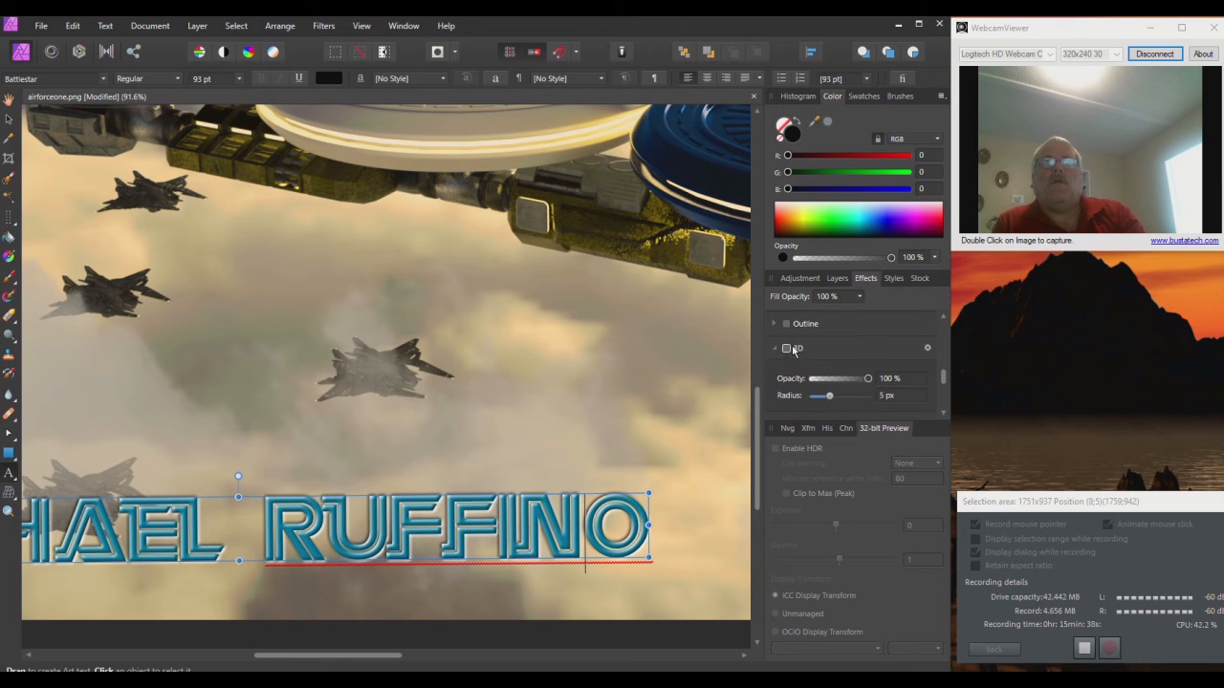
# Step: Add a red Outline effect to the name text and thicken it
pyautogui.click(786, 324)
pyautogui.click(828, 355)
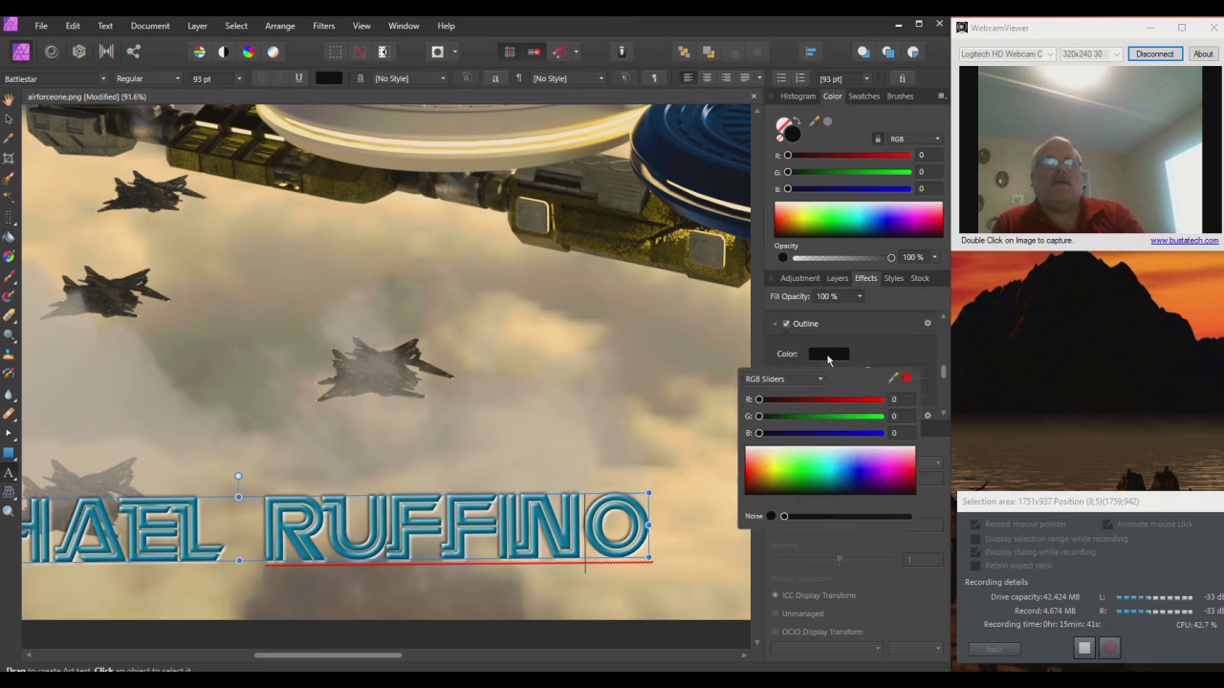
pyautogui.moveTo(850, 455); pyautogui.dragTo(896, 474)
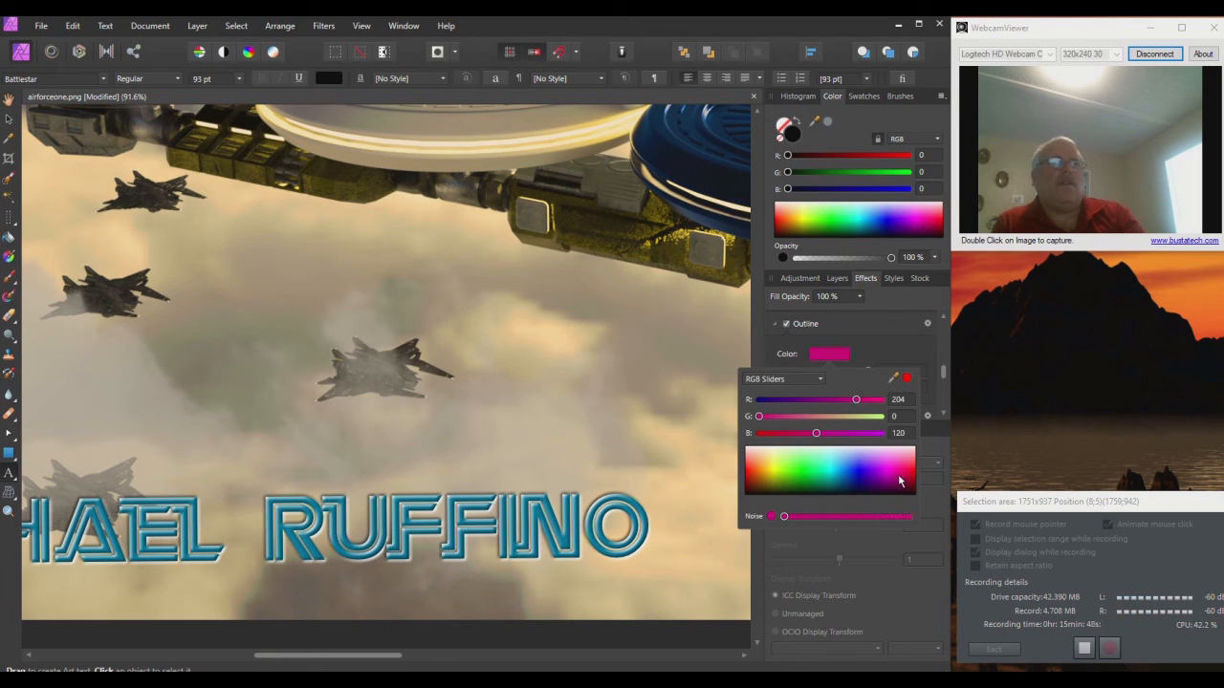
pyautogui.moveTo(898, 474)
pyautogui.mouseDown()
pyautogui.moveTo(869, 477)
pyautogui.moveTo(913, 481)
pyautogui.mouseUp()
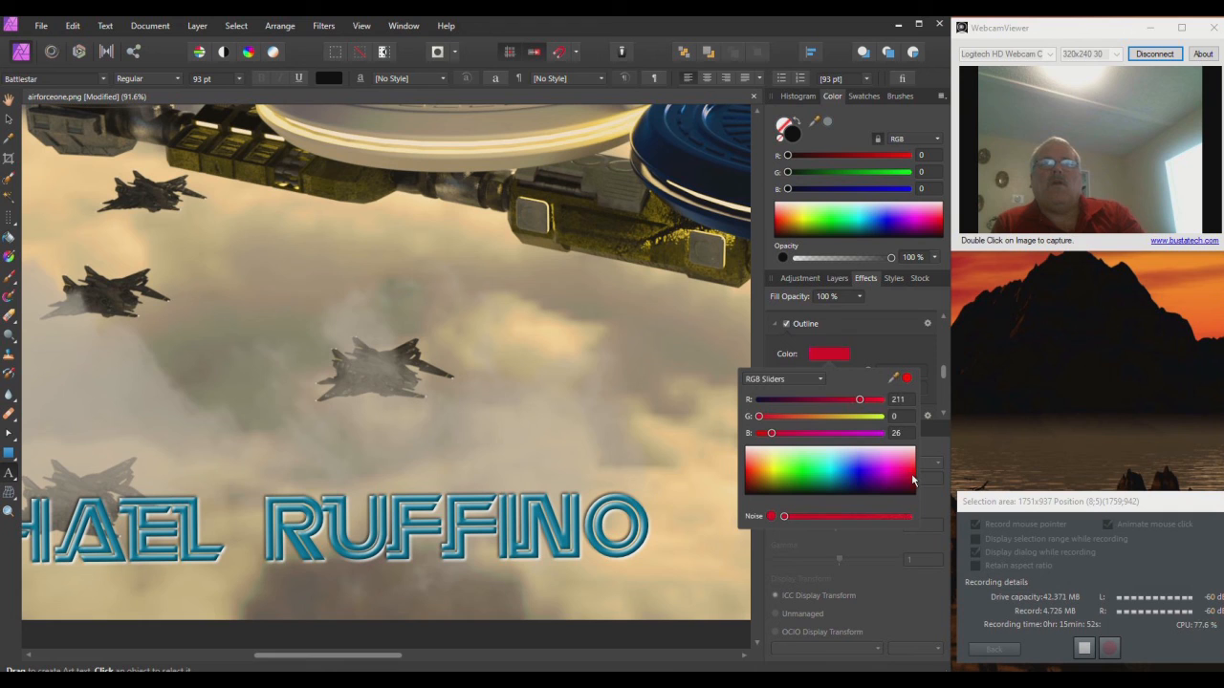
pyautogui.click(906, 349)
pyautogui.moveTo(812, 390); pyautogui.dragTo(829, 396)
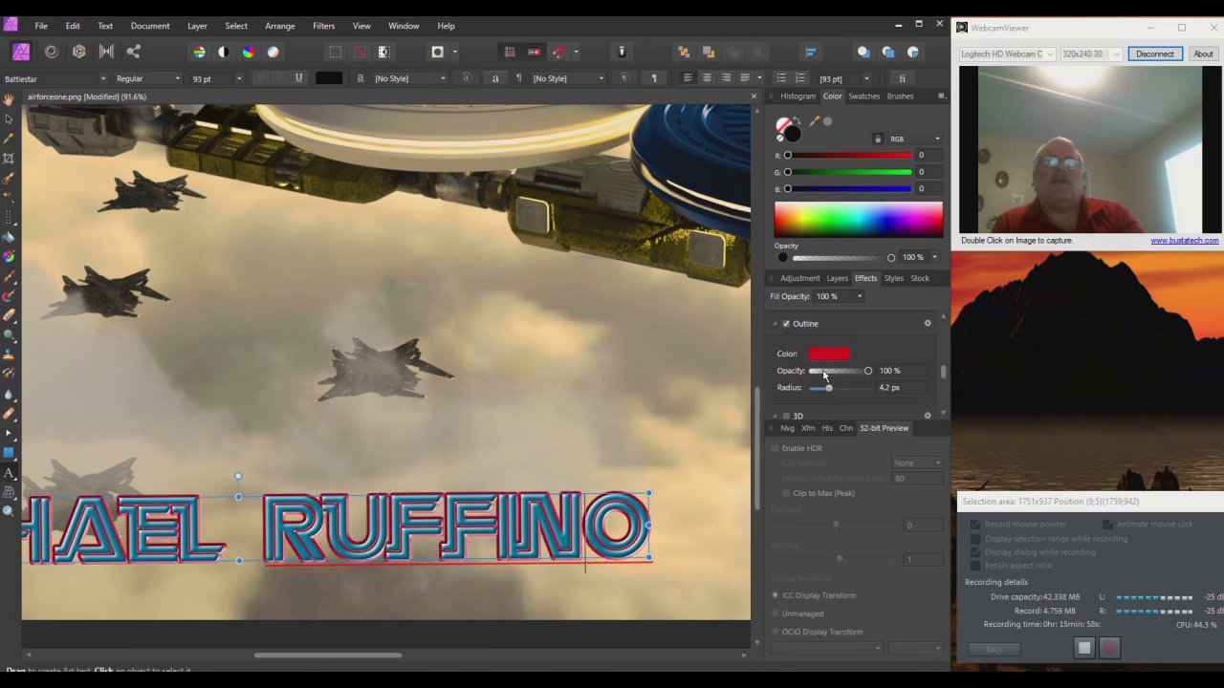
# Step: Switch the outline colour to black and thin it to about 1.5 px
pyautogui.click(833, 355)
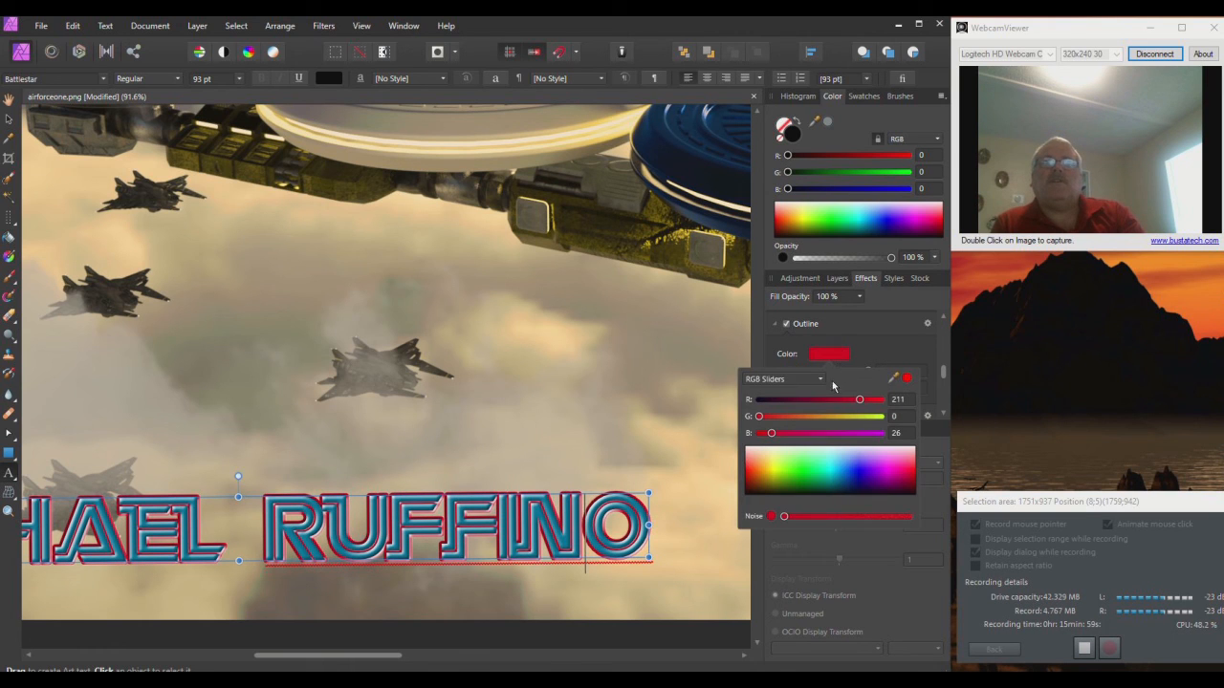
pyautogui.moveTo(806, 453); pyautogui.dragTo(810, 496)
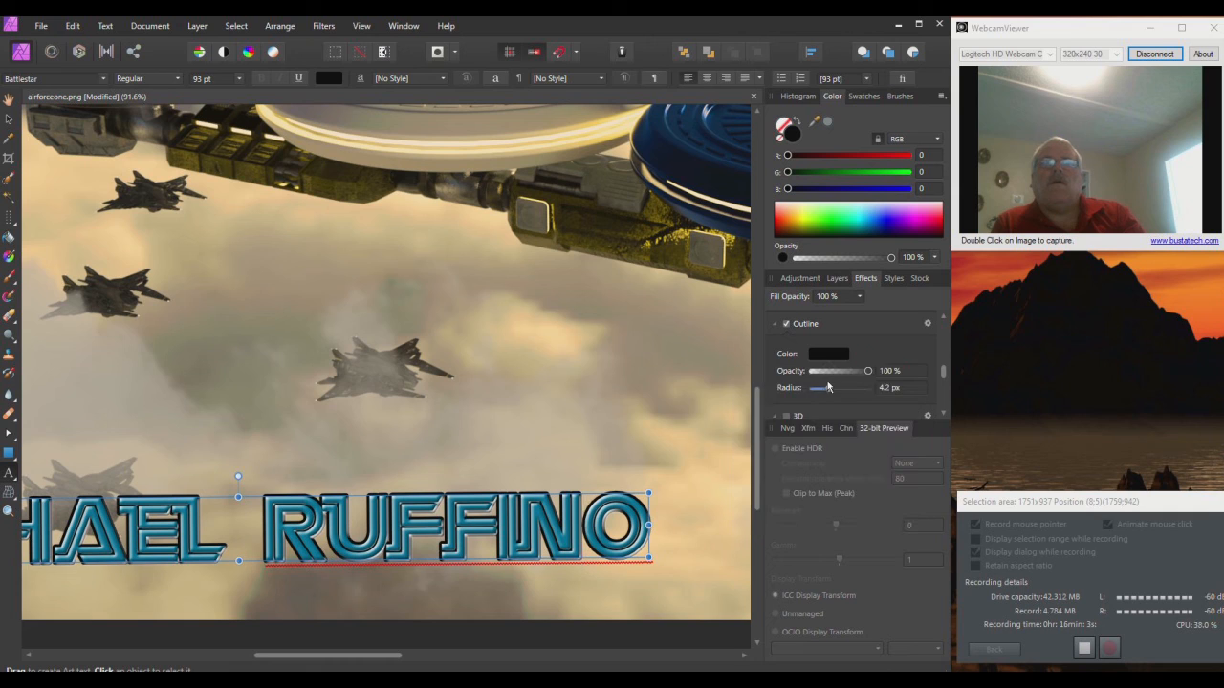
pyautogui.moveTo(830, 391); pyautogui.dragTo(826, 391)
# Step: Add a pale yellow Inner Glow to the name text with a 0.9 px radius
pyautogui.scroll(1, 851, 360)
pyautogui.scroll(2, 846, 357)
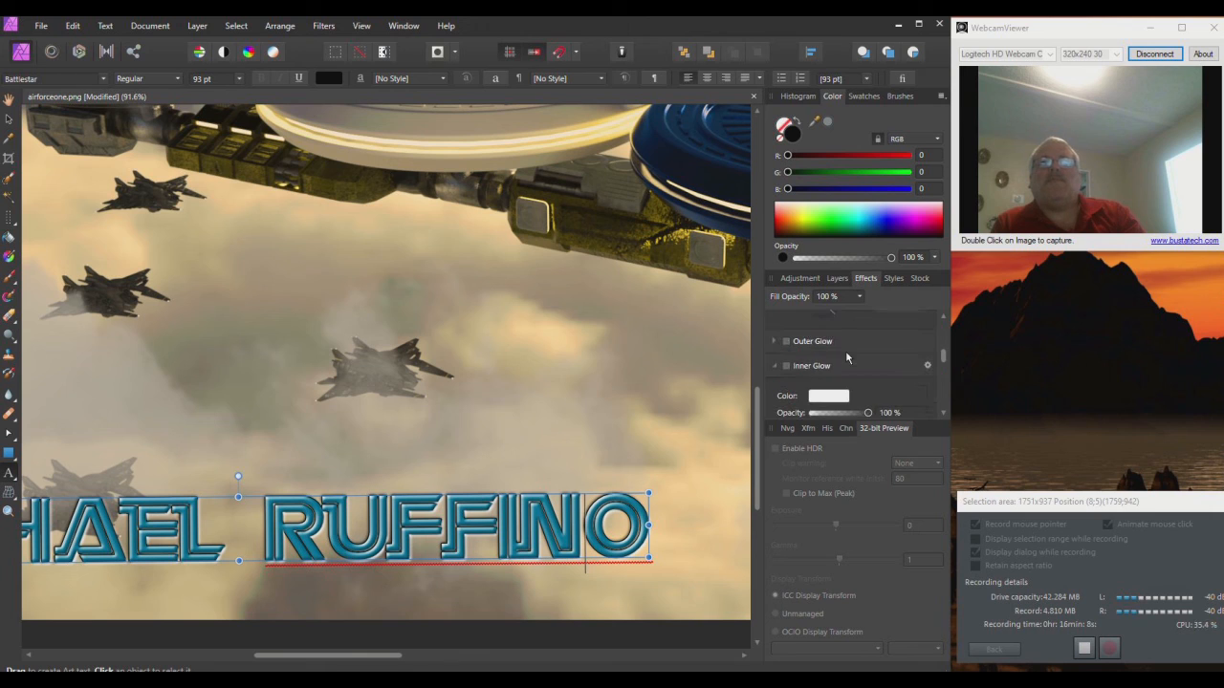
pyautogui.click(786, 368)
pyautogui.click(825, 397)
pyautogui.moveTo(862, 499); pyautogui.dragTo(775, 500)
pyautogui.click(885, 372)
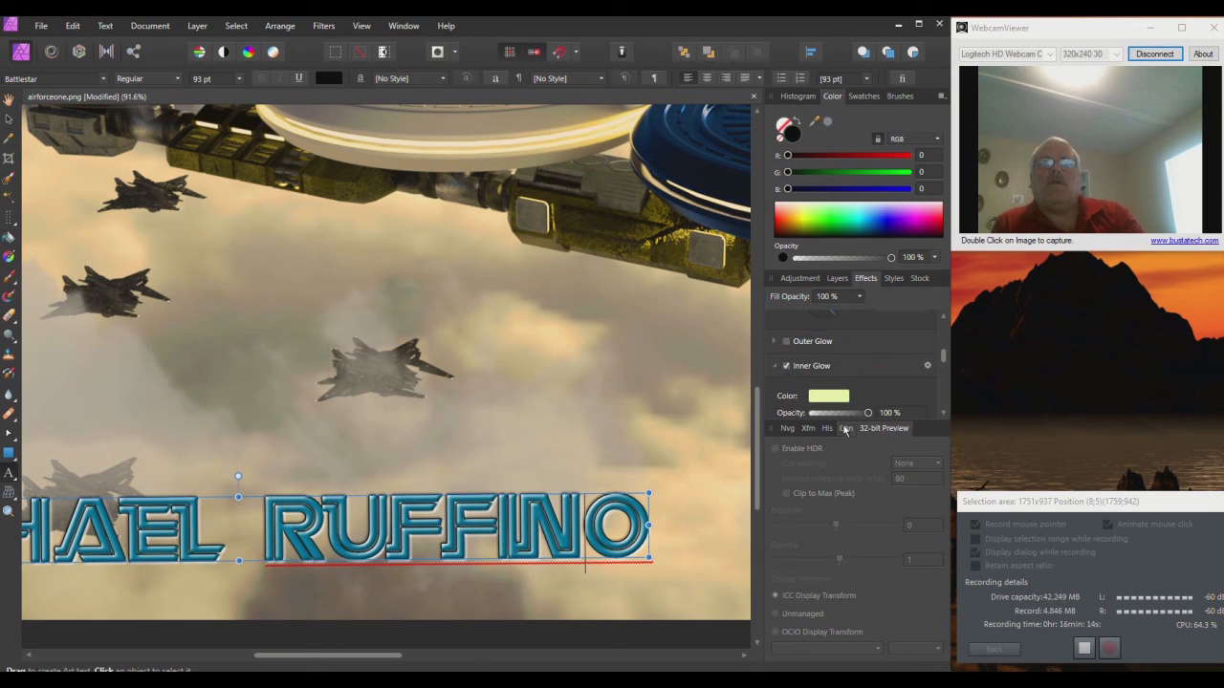
pyautogui.scroll(-1, 872, 377)
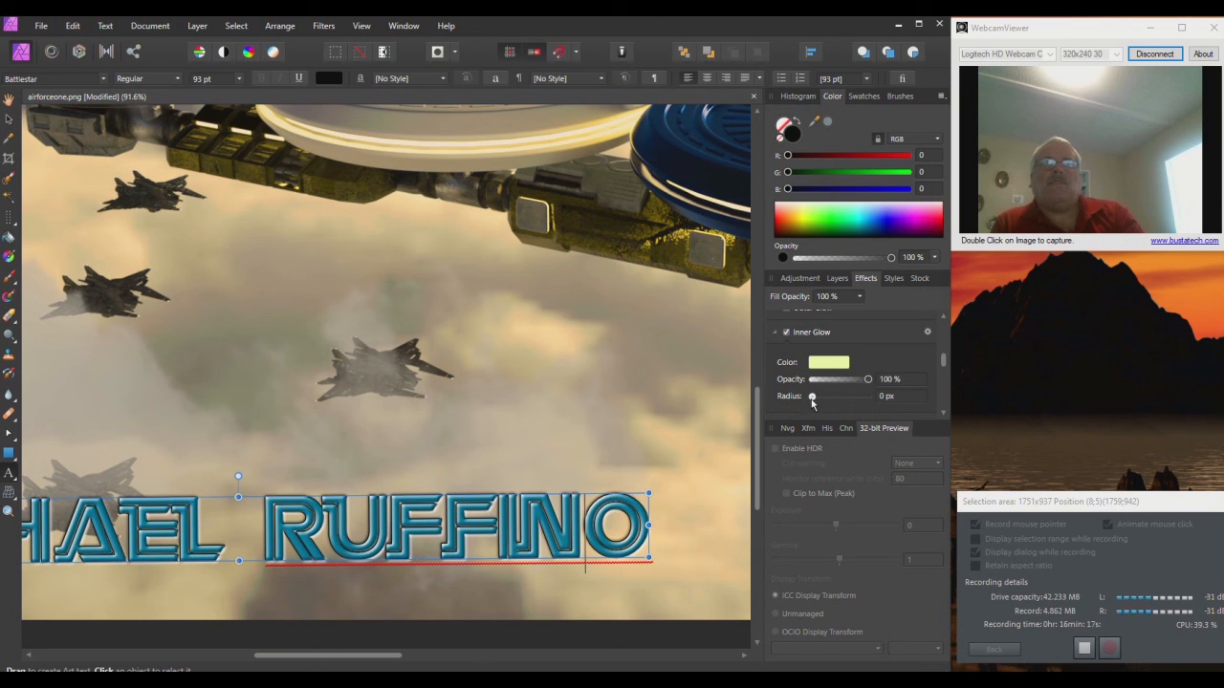
pyautogui.moveTo(811, 397); pyautogui.dragTo(823, 400)
pyautogui.moveTo(851, 398); pyautogui.dragTo(829, 403)
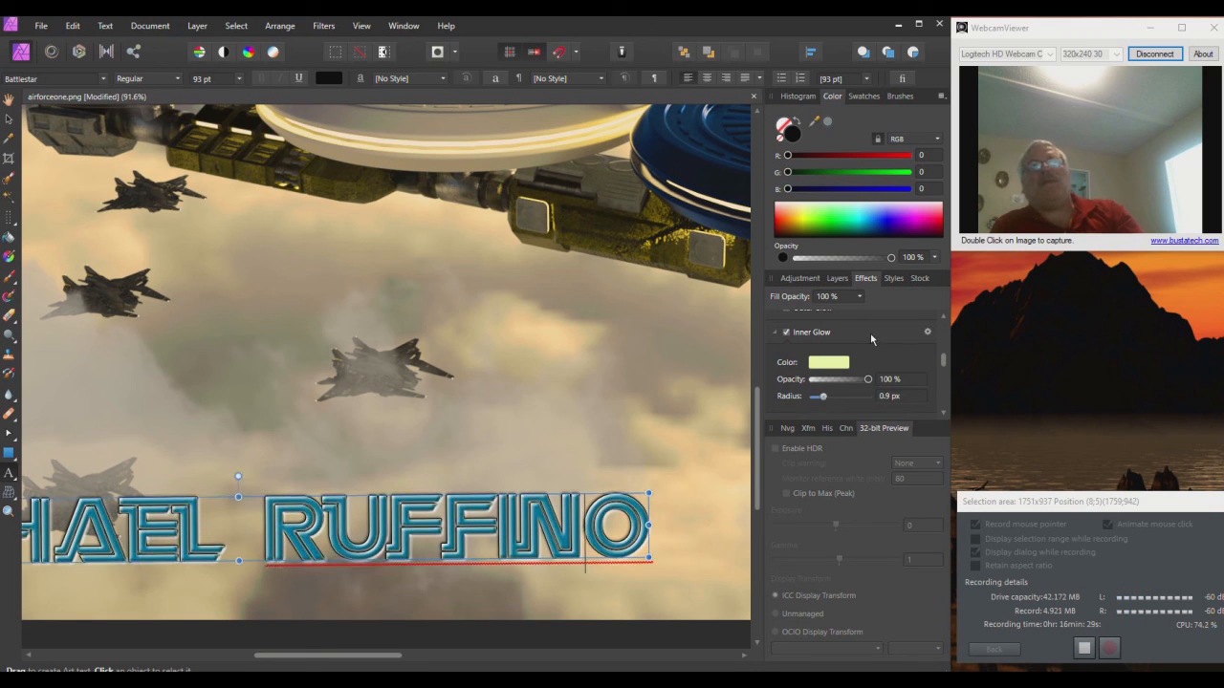
# Step: Enable Outer Glow using a colour sampled from the clouds and widen it
pyautogui.scroll(1, 877, 333)
pyautogui.click(786, 342)
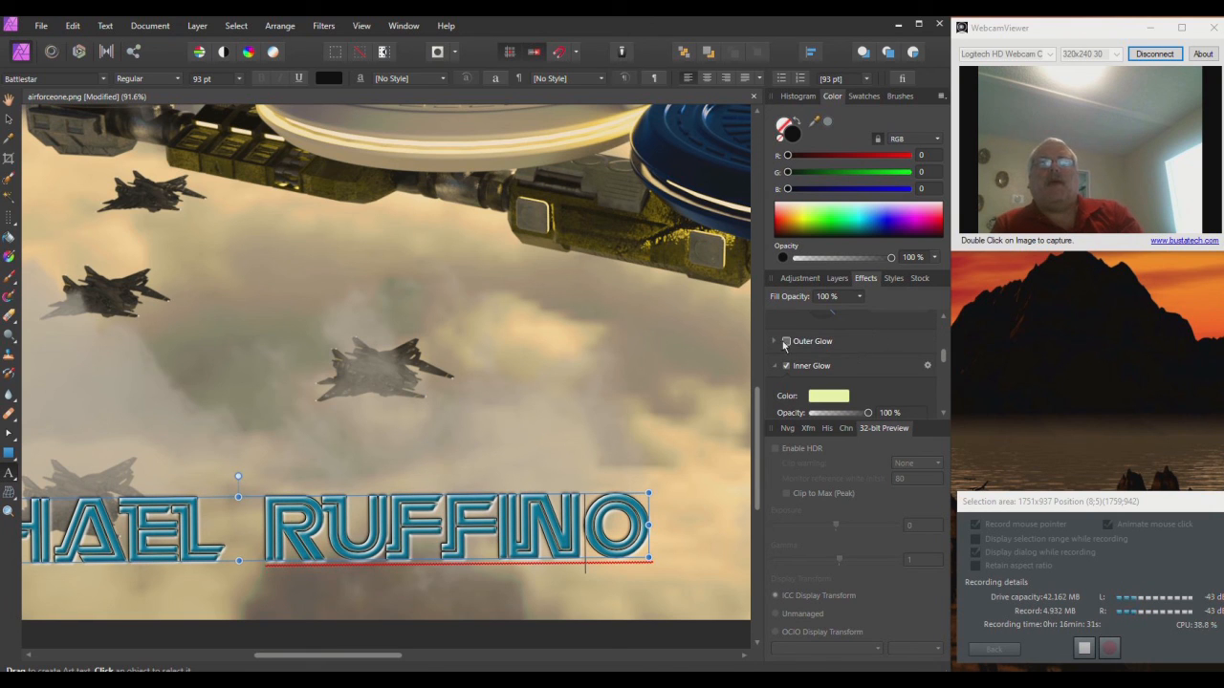
pyautogui.click(825, 372)
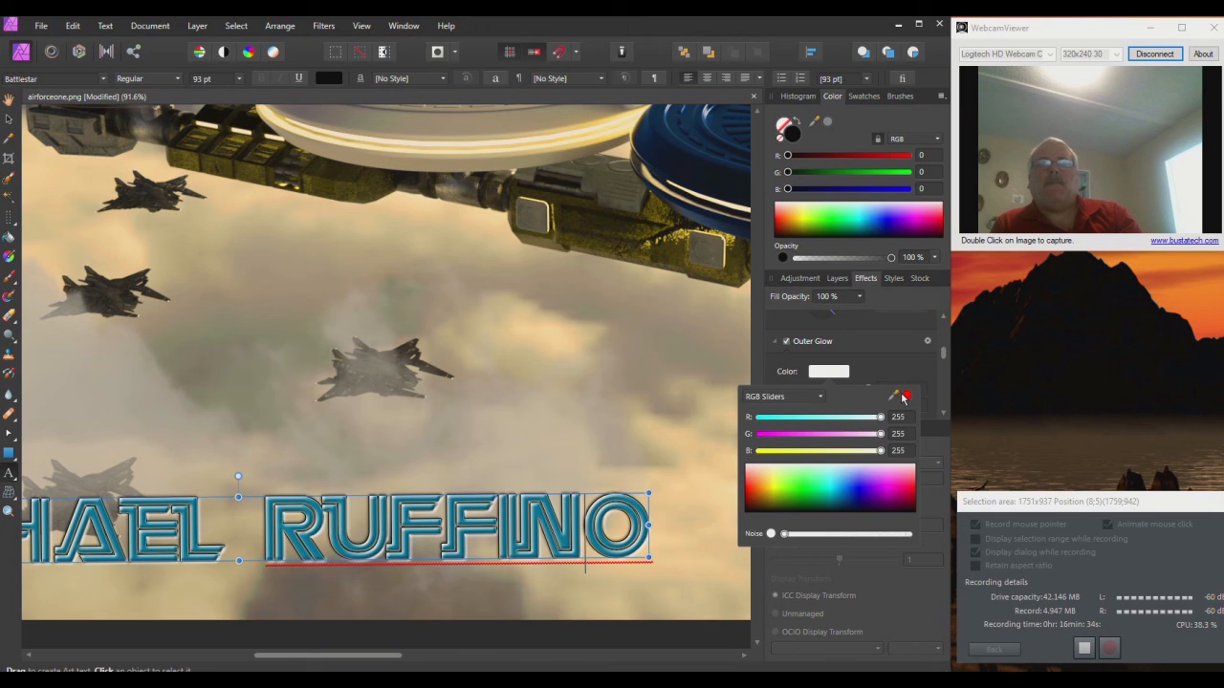
pyautogui.moveTo(902, 398); pyautogui.dragTo(564, 342)
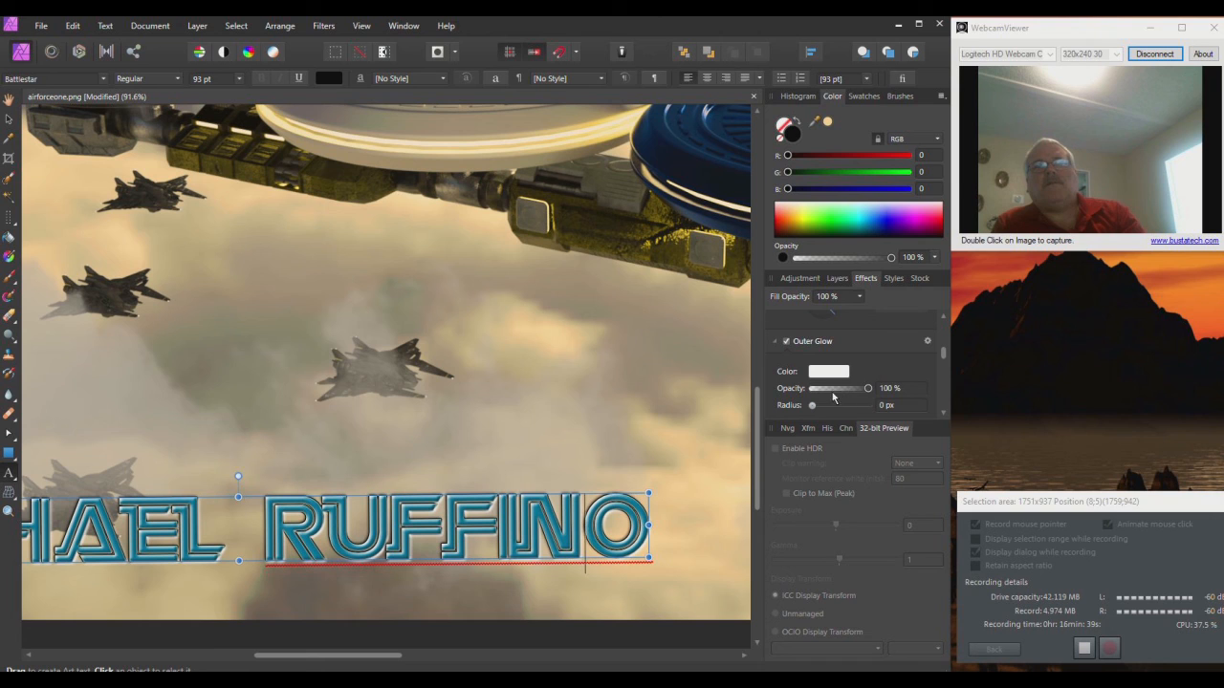
pyautogui.moveTo(811, 405); pyautogui.dragTo(860, 413)
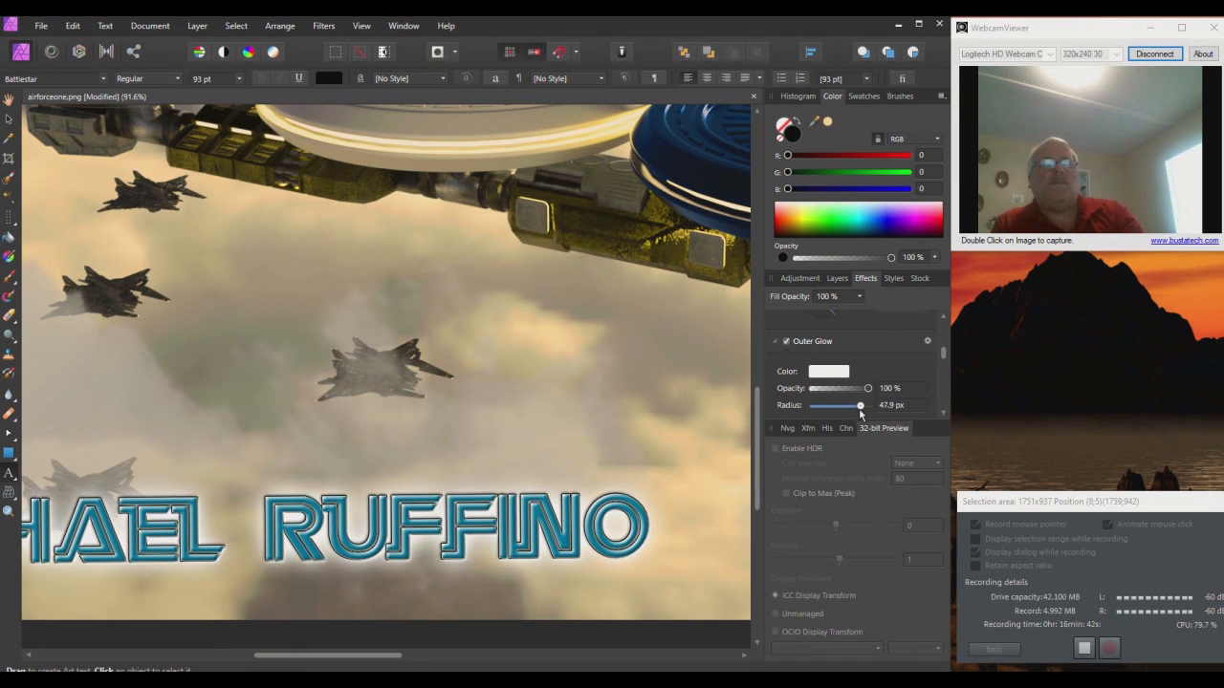
# Step: Resample a peach cloud tone for the outer glow and set its radius to 36.9 px
pyautogui.click(839, 373)
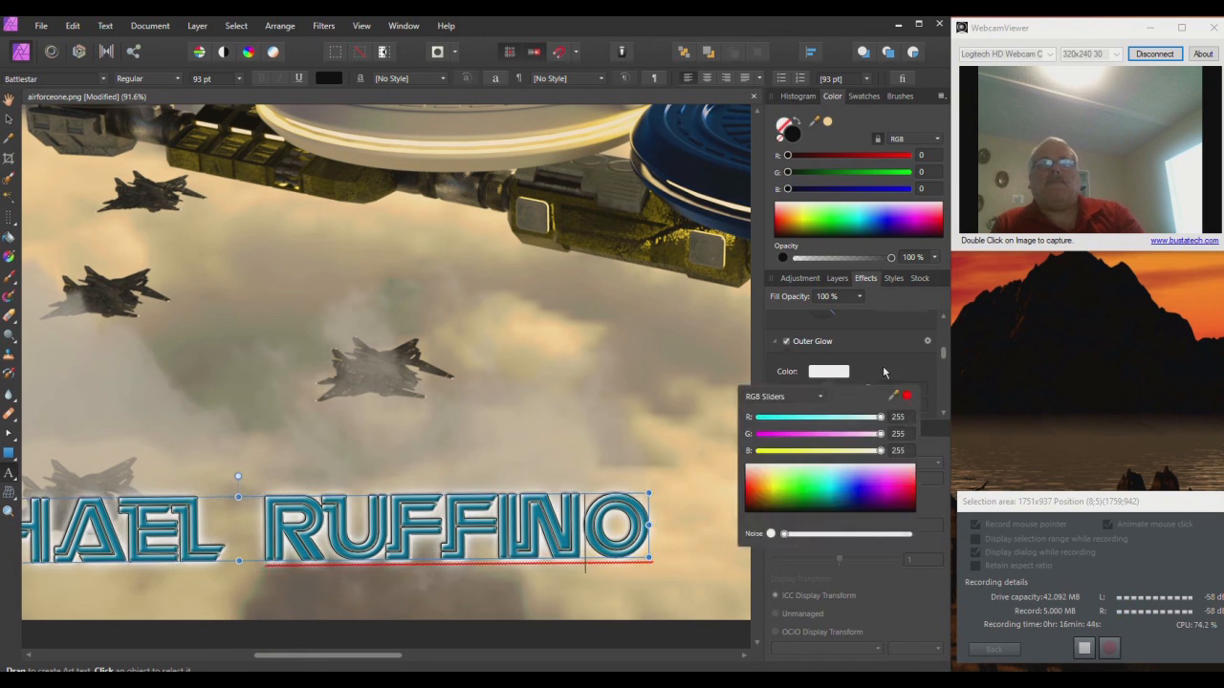
pyautogui.click(903, 398)
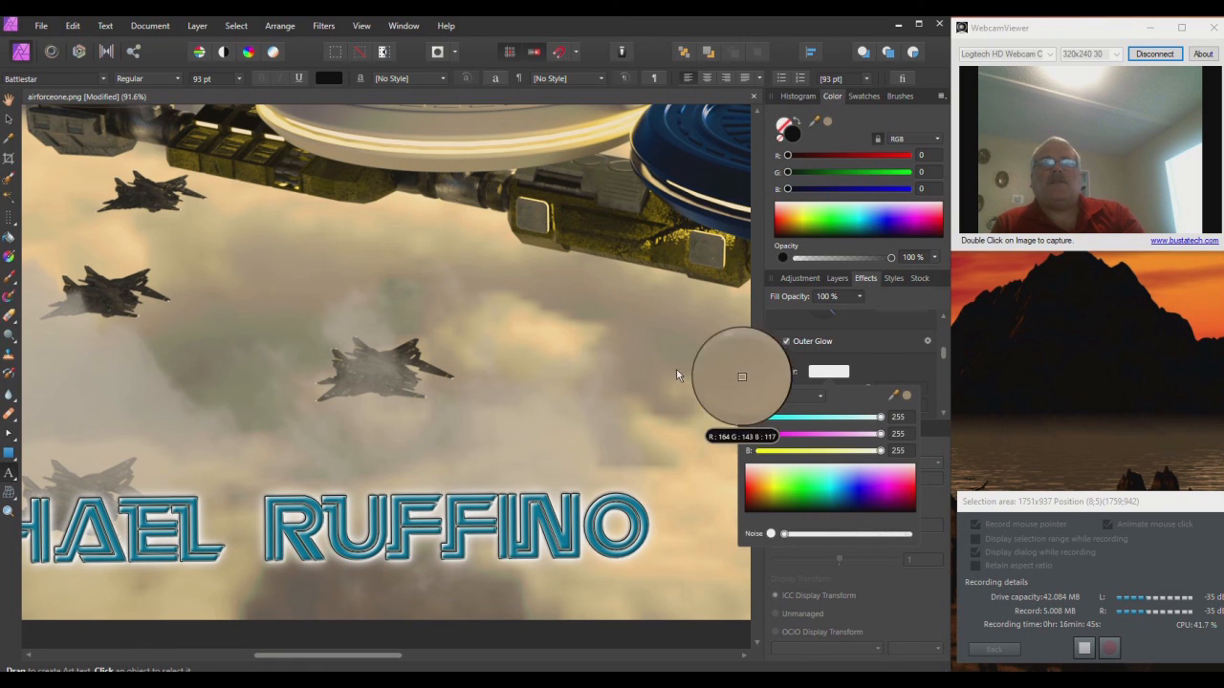
pyautogui.moveTo(567, 337); pyautogui.dragTo(568, 337)
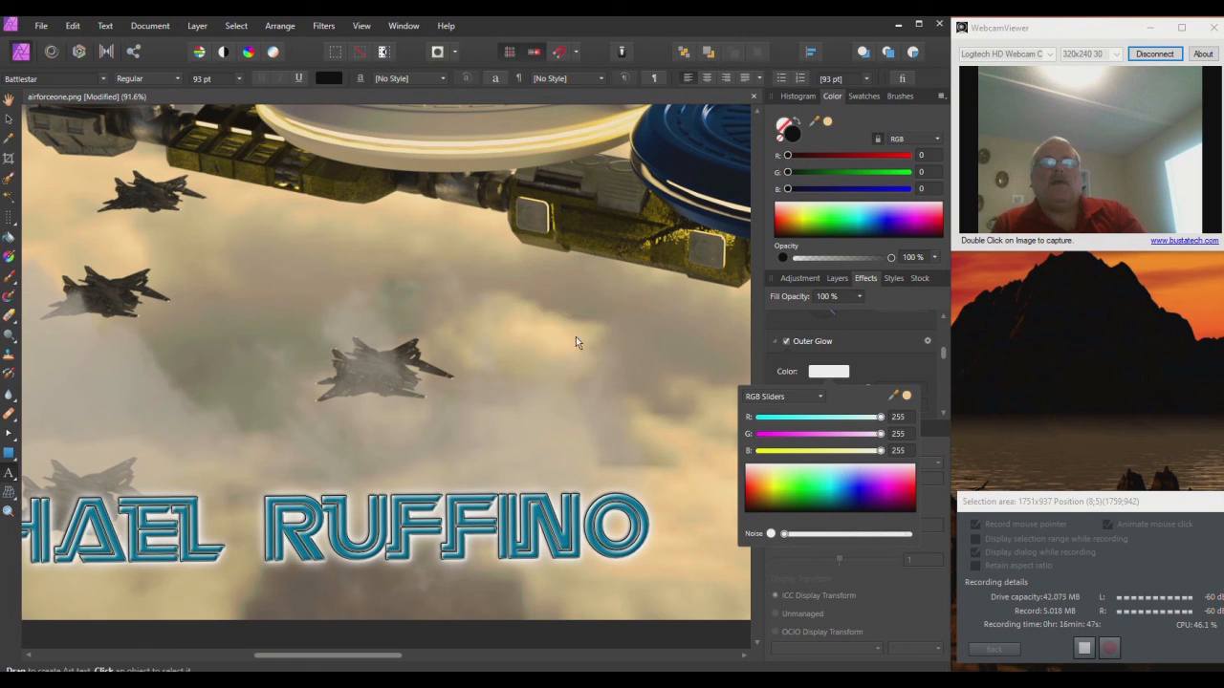
pyautogui.click(906, 395)
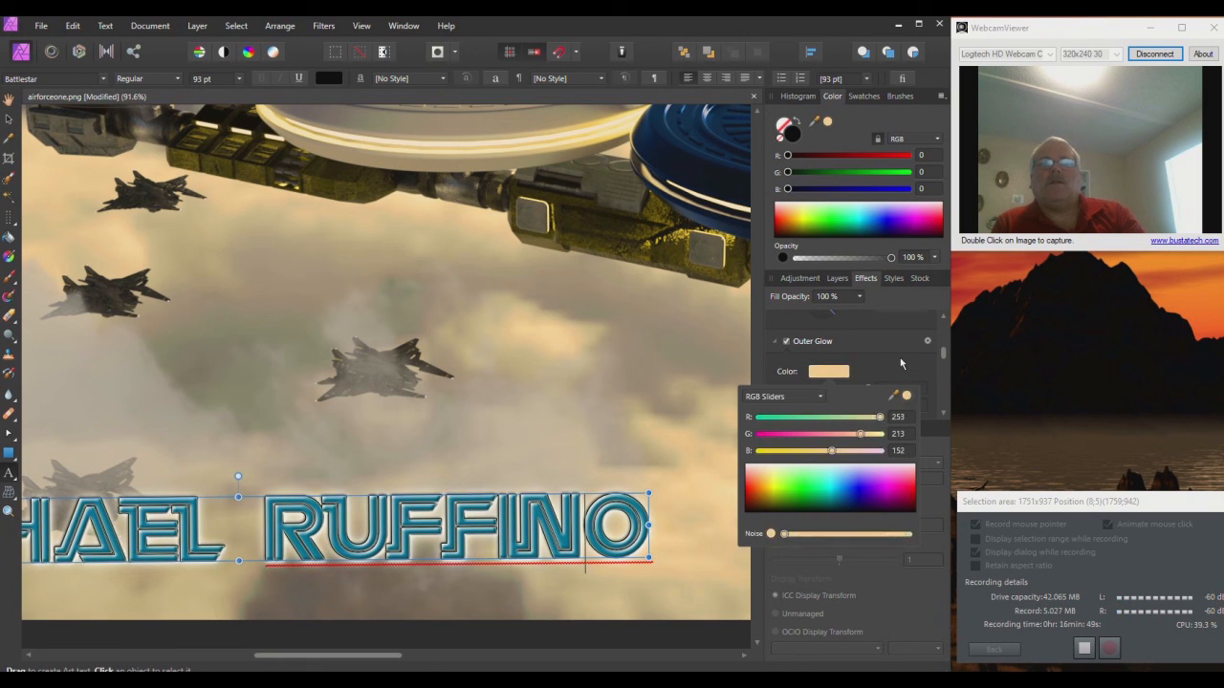
pyautogui.click(903, 365)
pyautogui.moveTo(852, 409)
pyautogui.mouseDown()
pyautogui.moveTo(866, 409)
pyautogui.moveTo(853, 409)
pyautogui.mouseUp()
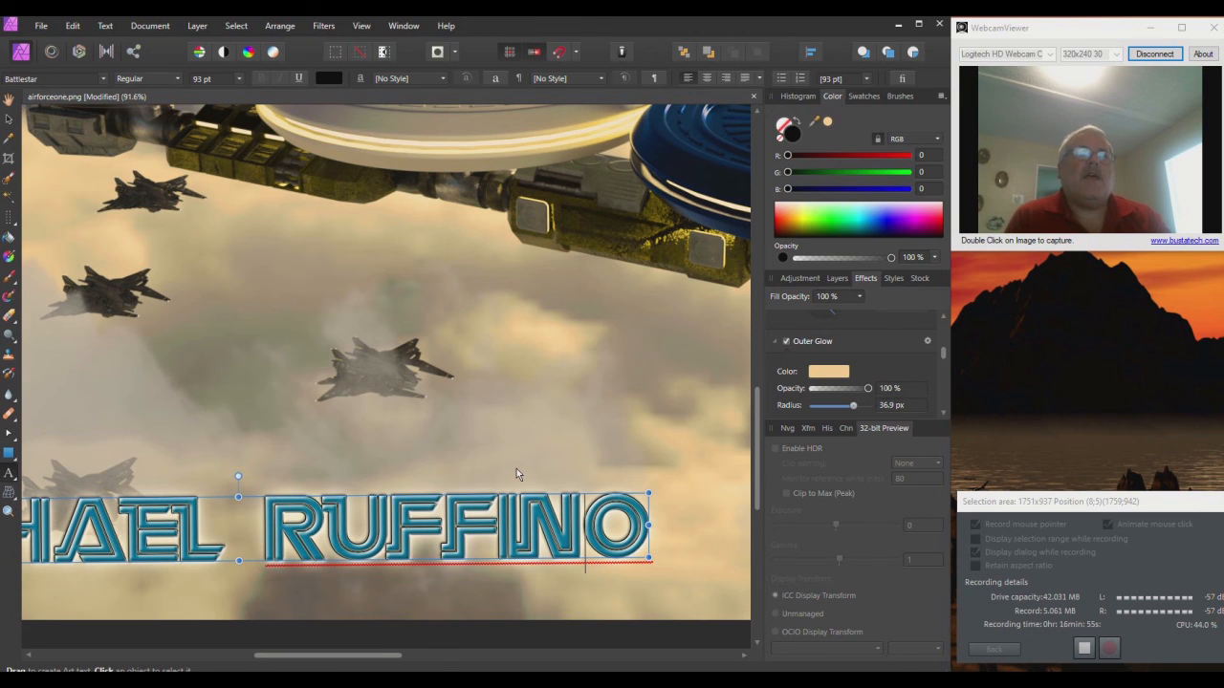
pyautogui.scroll(-4, 516, 474)
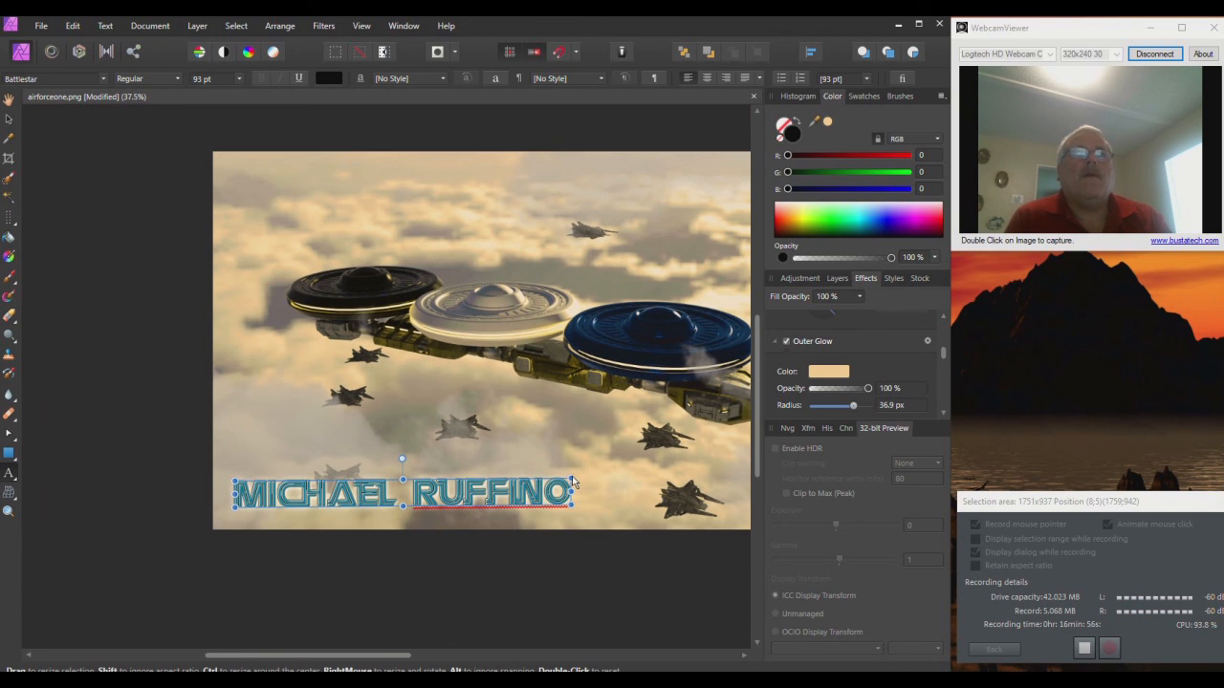
# Step: Shrink the name text, centre it along the bottom edge, and select the Pixel layer
pyautogui.moveTo(571, 481); pyautogui.dragTo(398, 504)
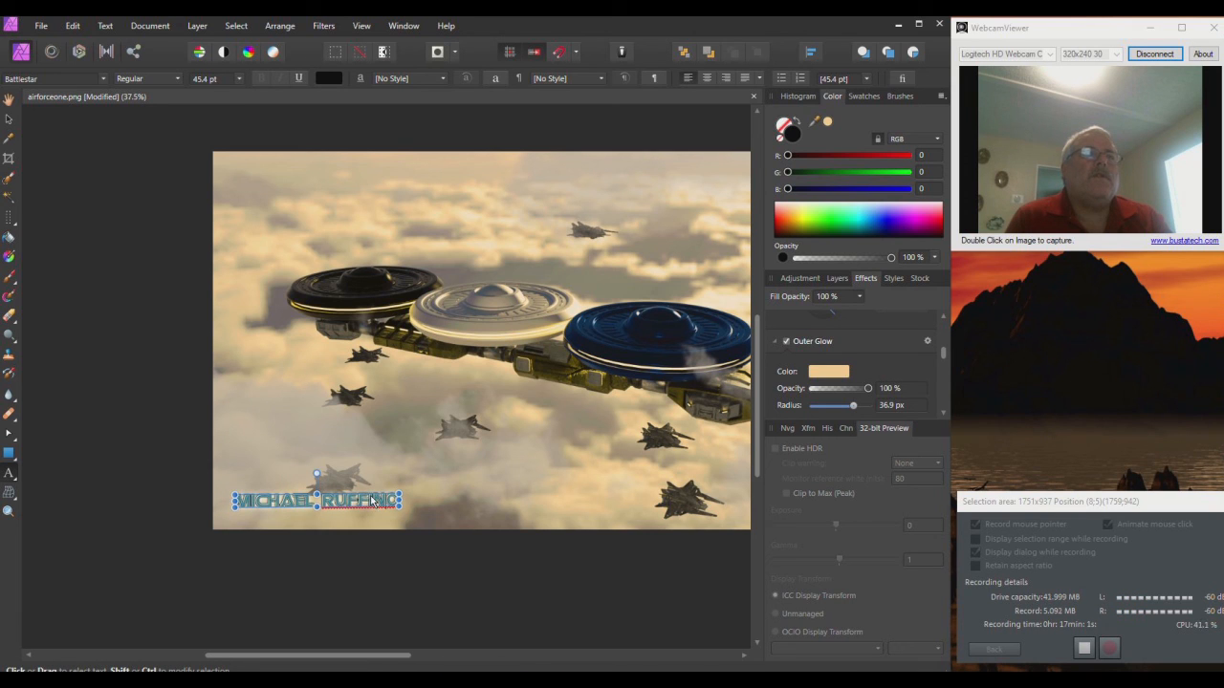
pyautogui.moveTo(371, 499); pyautogui.dragTo(581, 509)
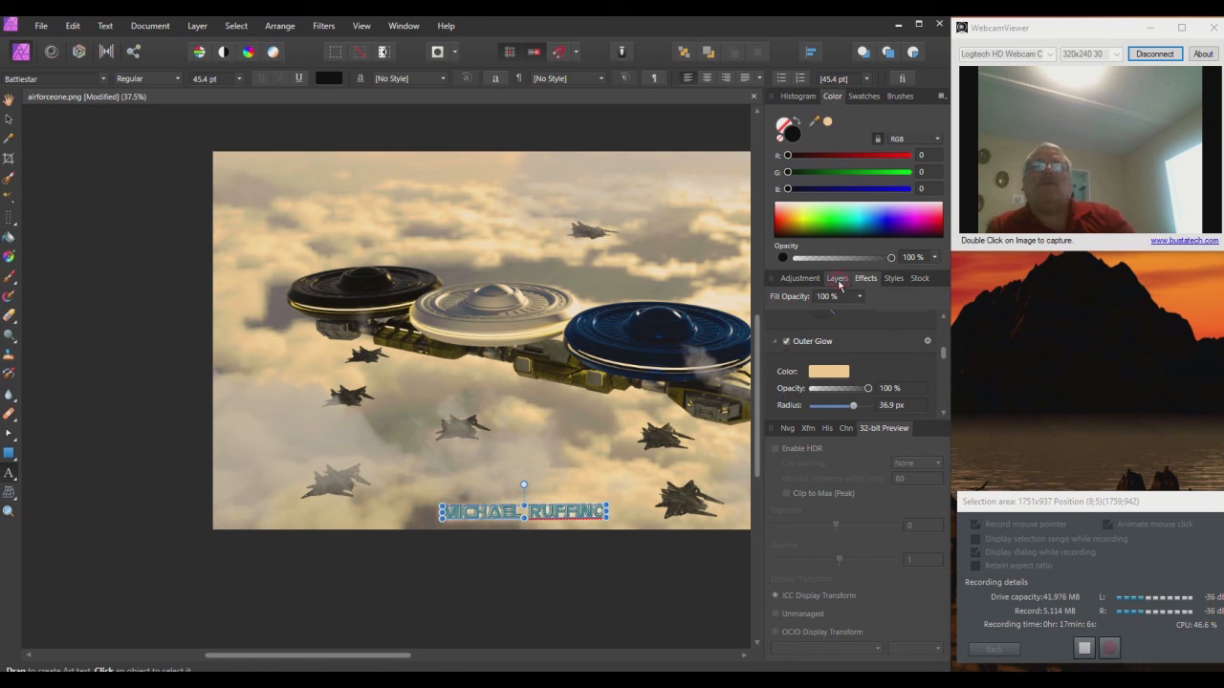
pyautogui.click(837, 280)
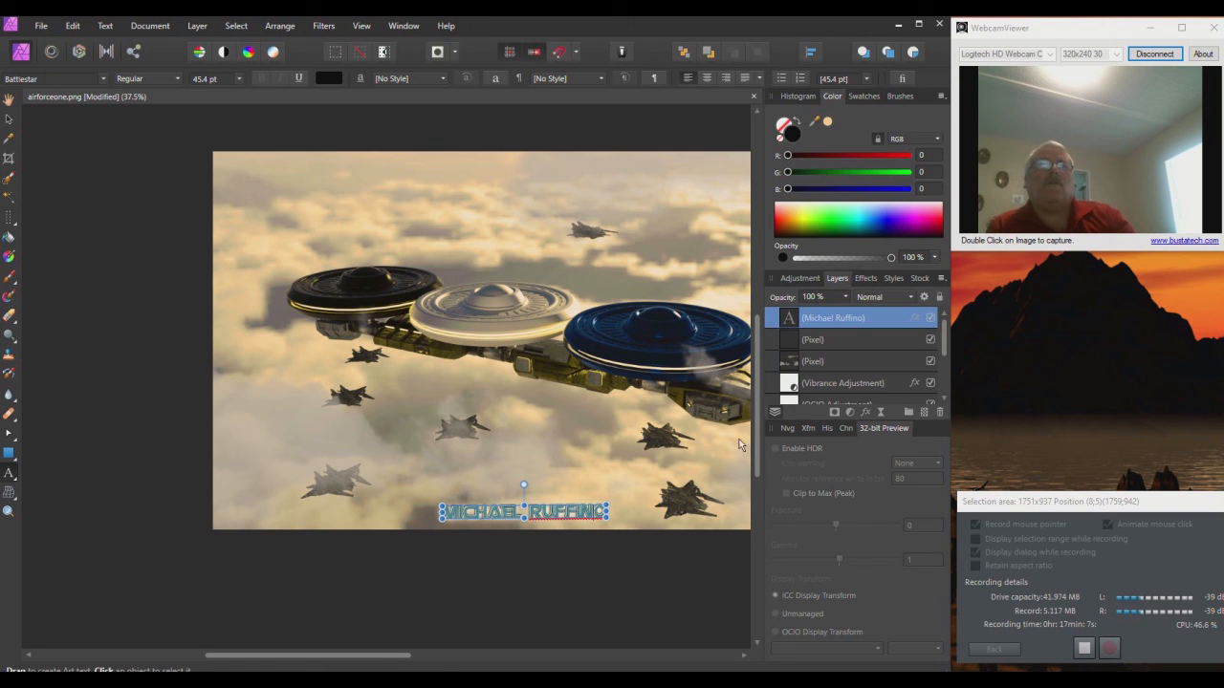
pyautogui.click(824, 340)
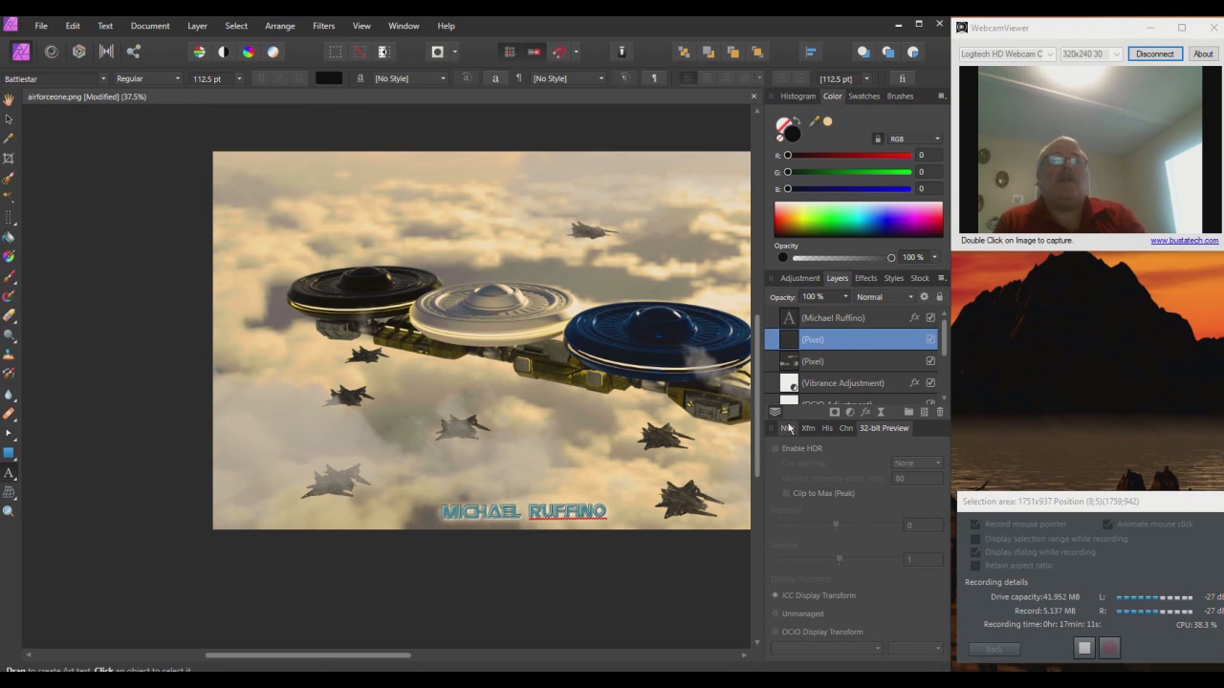
# Step: Scroll and pan the view to review the finished composition
pyautogui.scroll(-2, 704, 428)
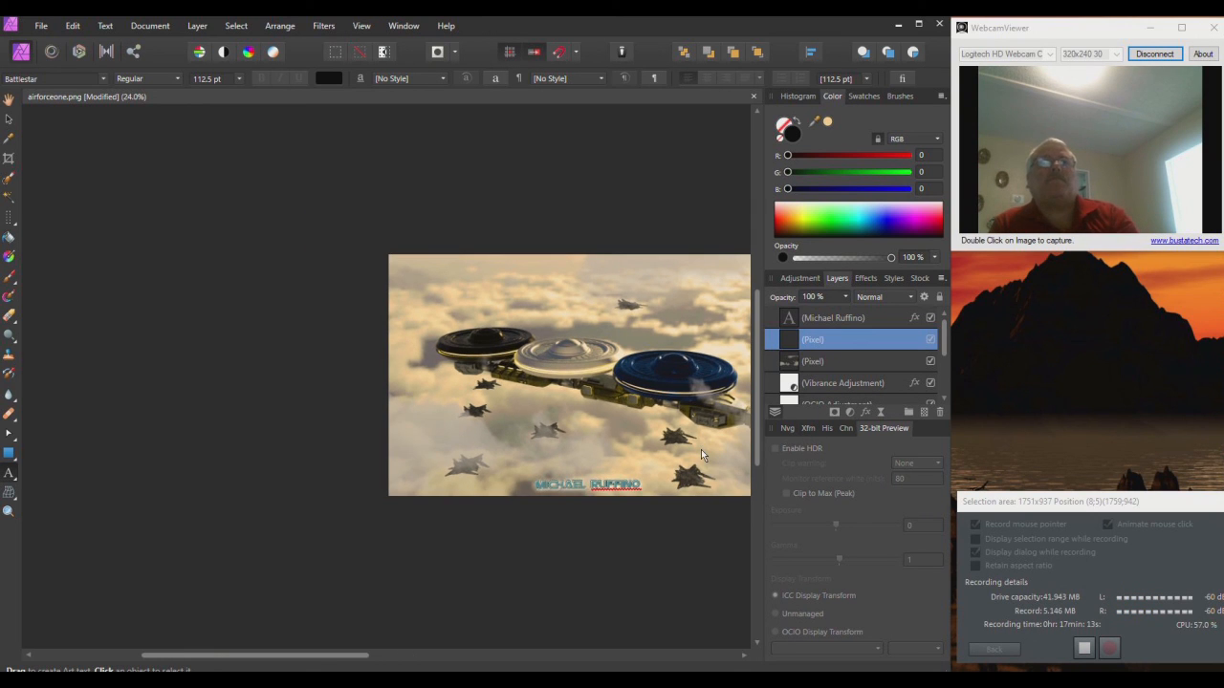
pyautogui.moveTo(330, 660); pyautogui.dragTo(430, 658)
pyautogui.scroll(1, 402, 387)
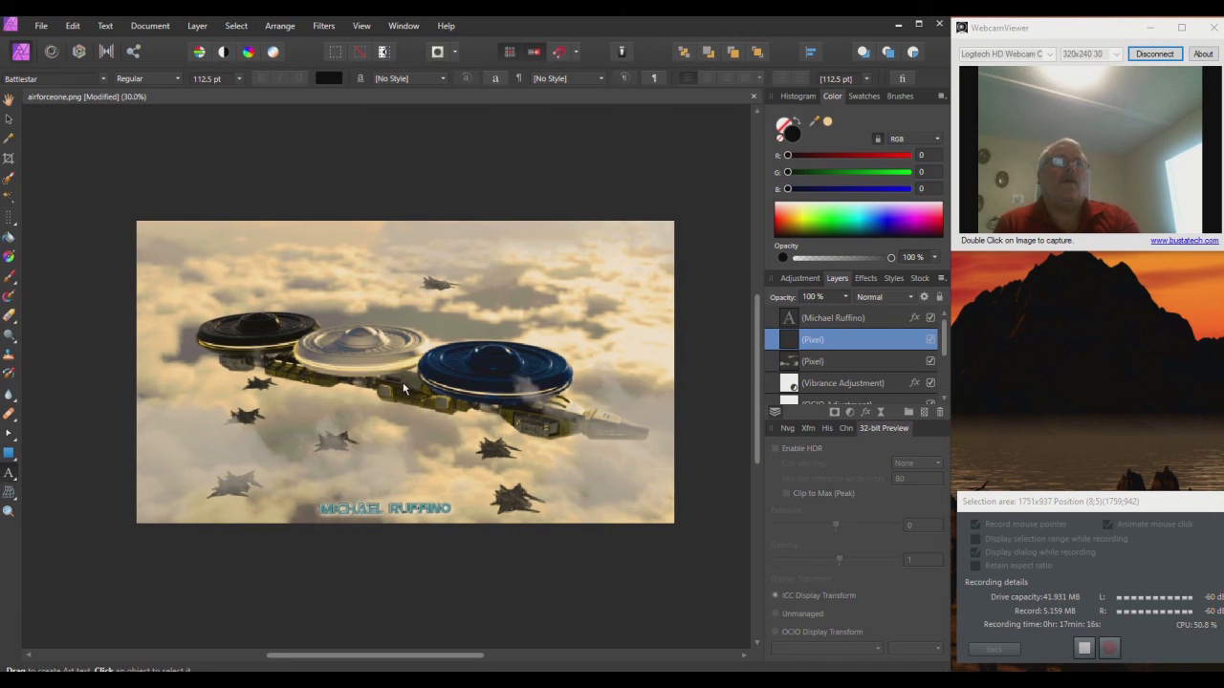
pyautogui.scroll(1, 402, 387)
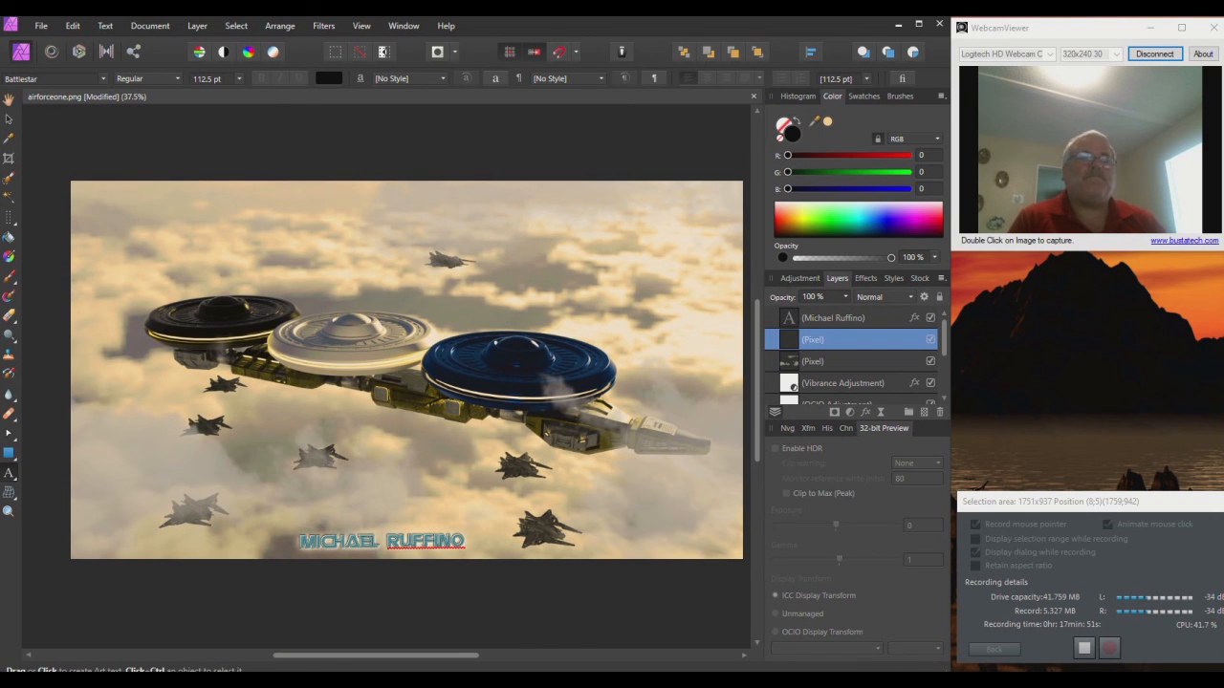
pyautogui.click(445, 26)
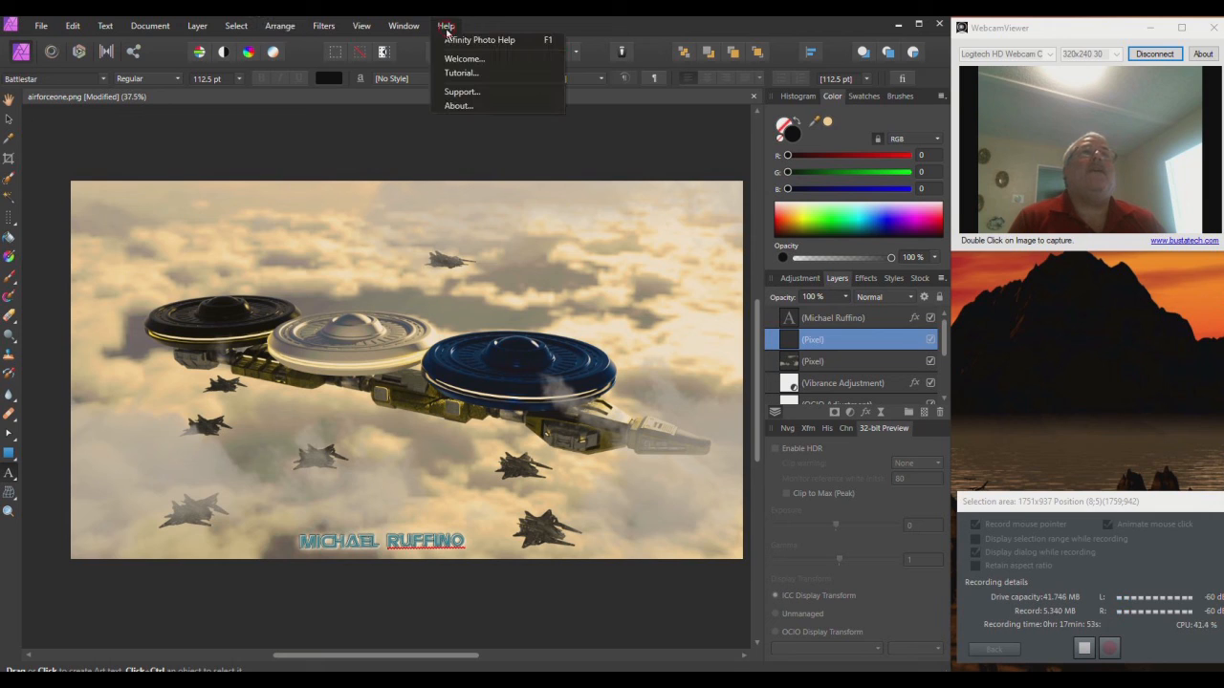
pyautogui.click(459, 105)
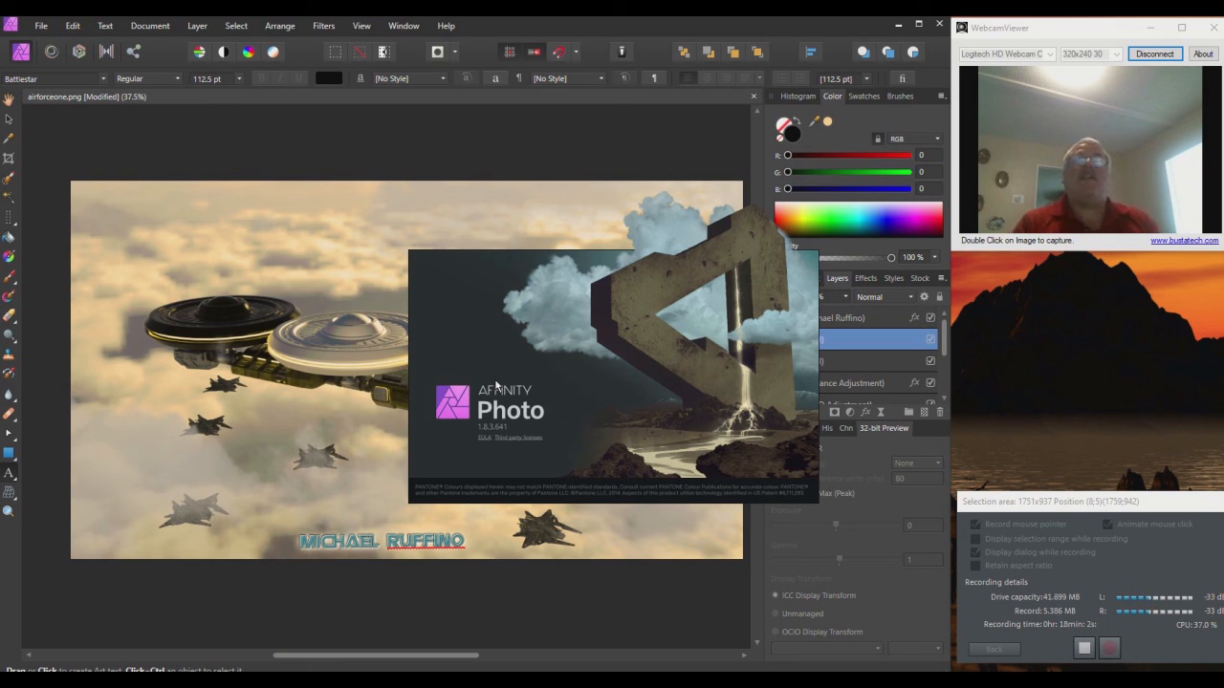
pyautogui.click(652, 31)
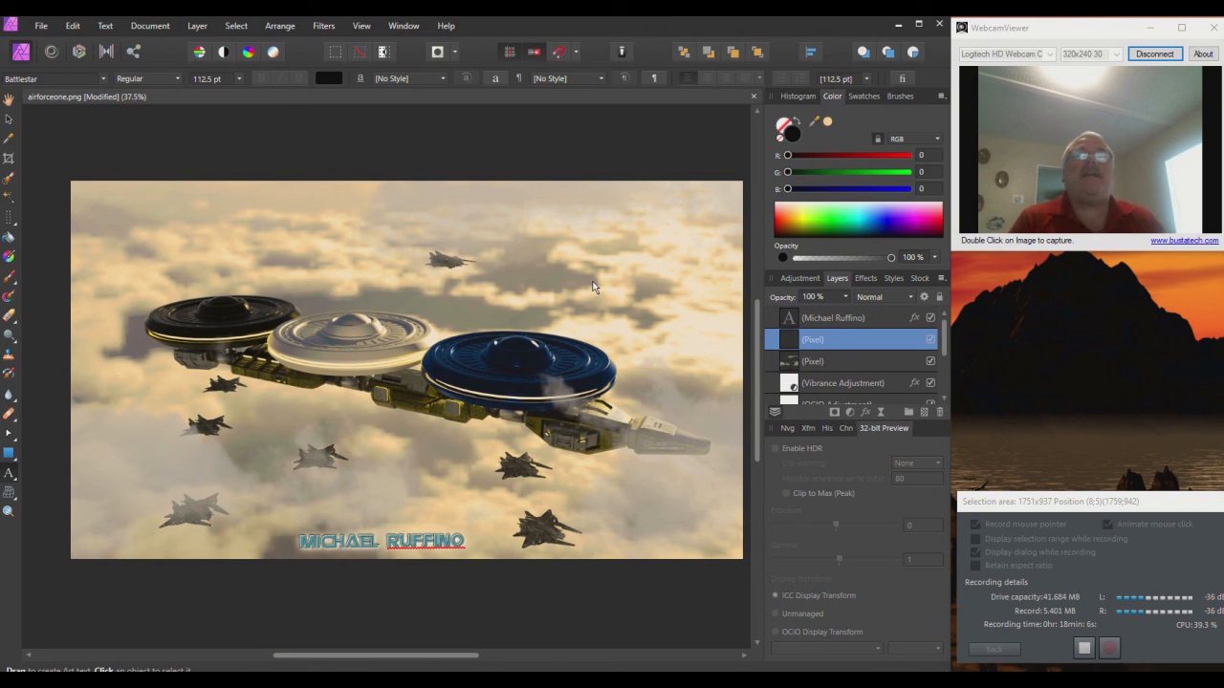